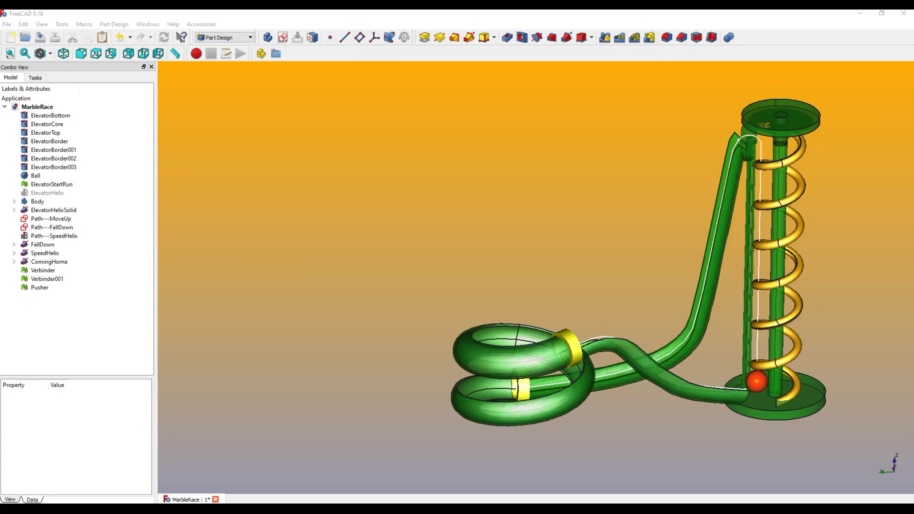
Hide ElevatorBottom through ElevatorBorder003, ElevatorStartRun, FallDown, SpeedHelix, ComingHome and both Verbinder connectors.
click(61, 116)
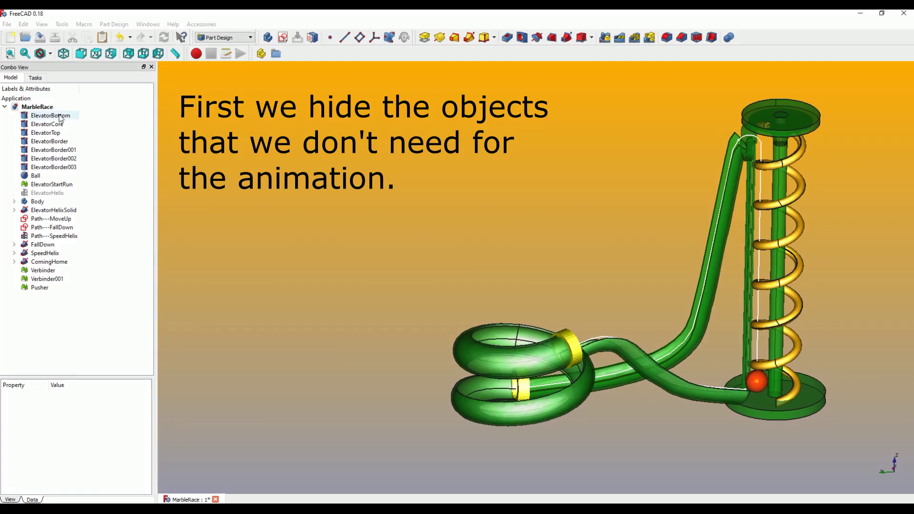
shift+click(61, 167)
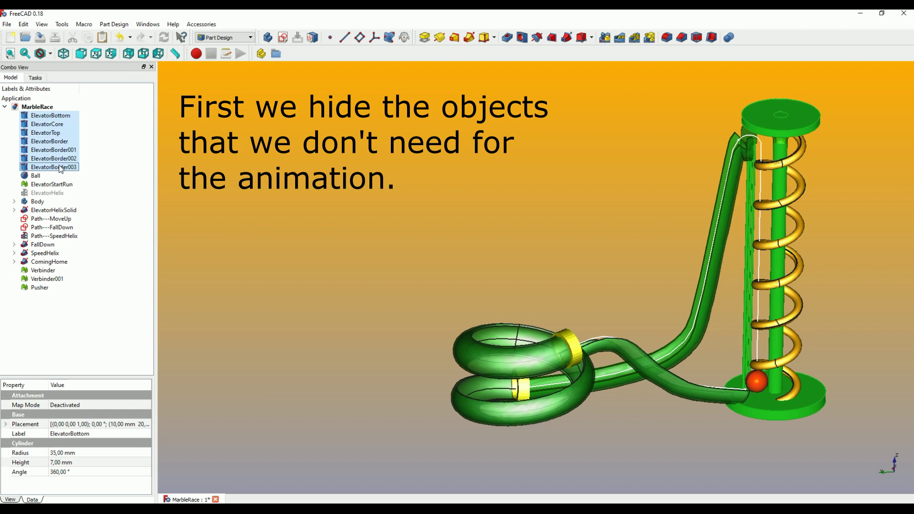
ctrl+click(53, 185)
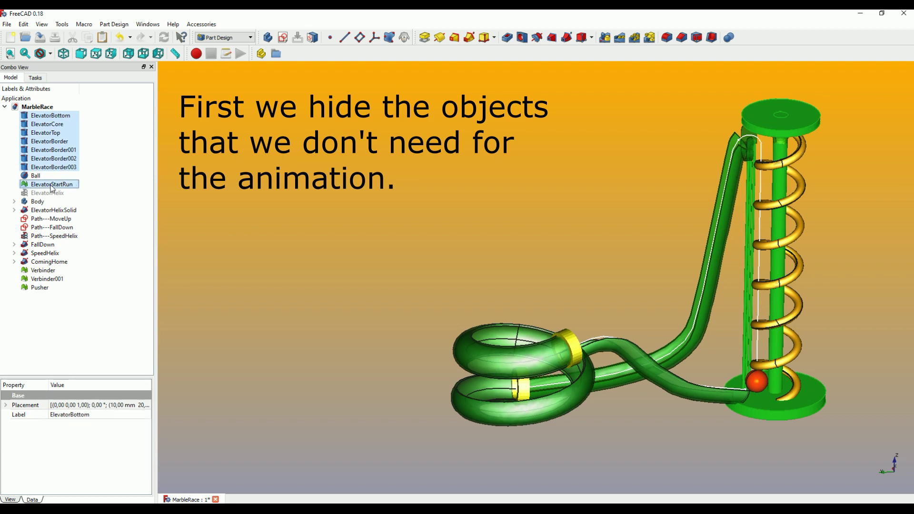
click(14, 201)
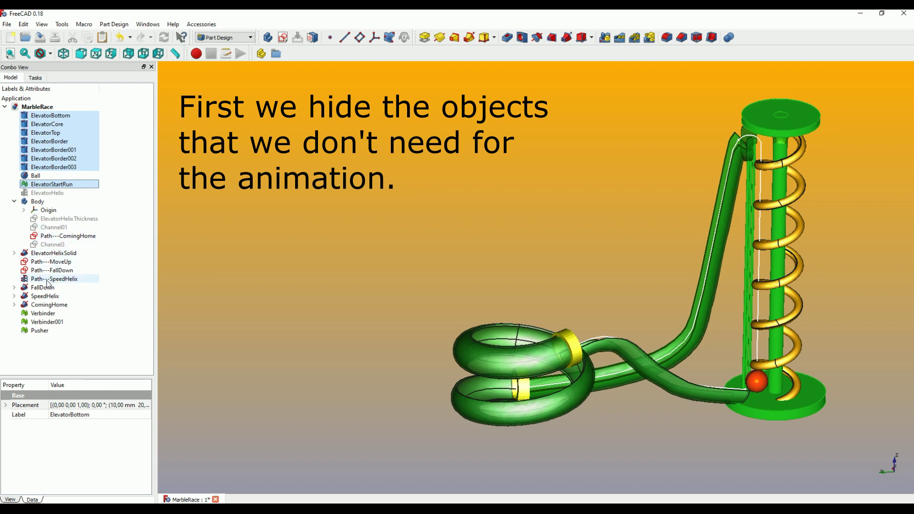
ctrl+click(39, 288)
ctrl+click(39, 296)
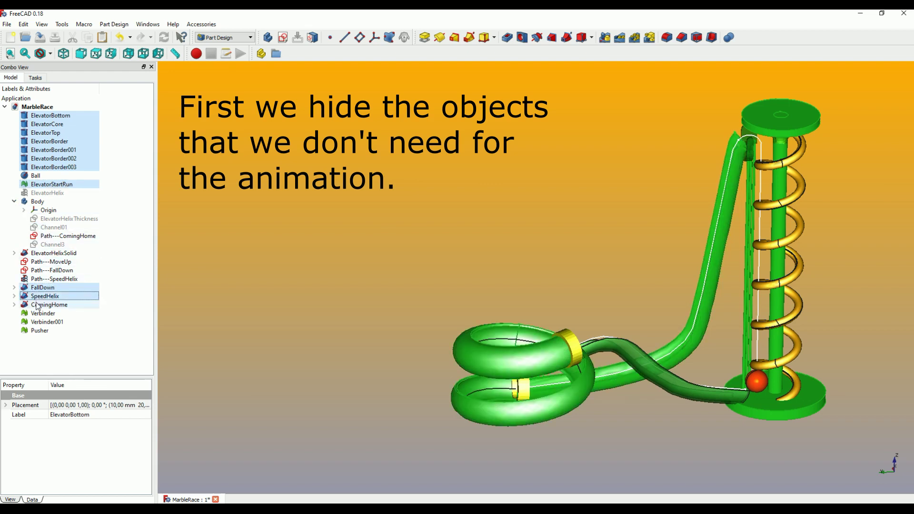
ctrl+click(42, 313)
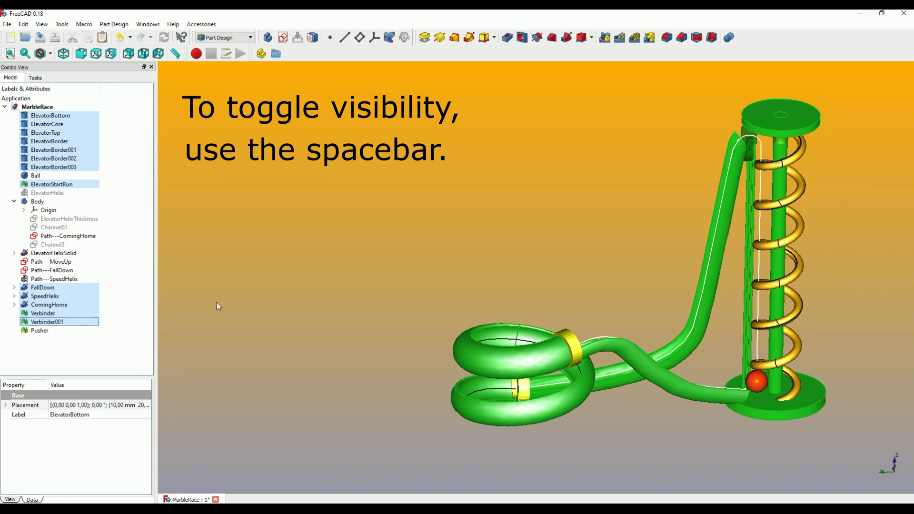
key(space)
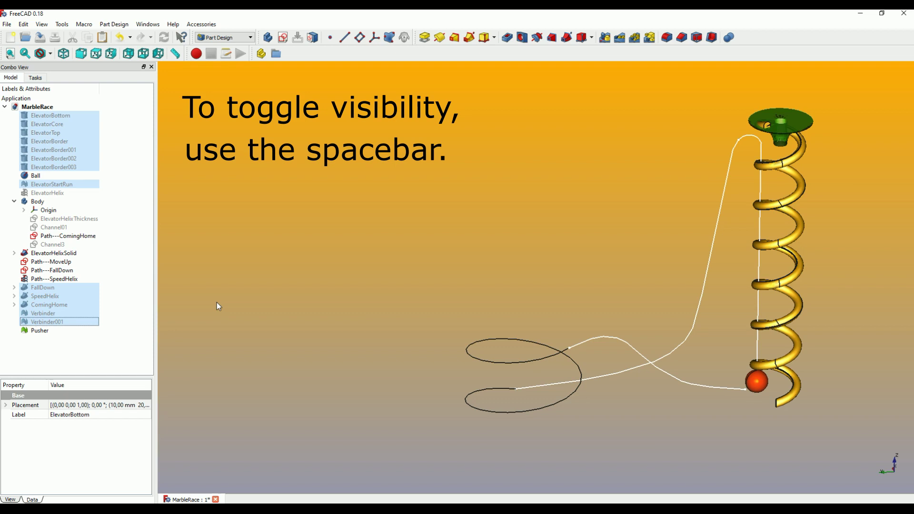
Point out the Ball, the ElevatorHelixSolid helix and the Pusher in the tree.
click(212, 109)
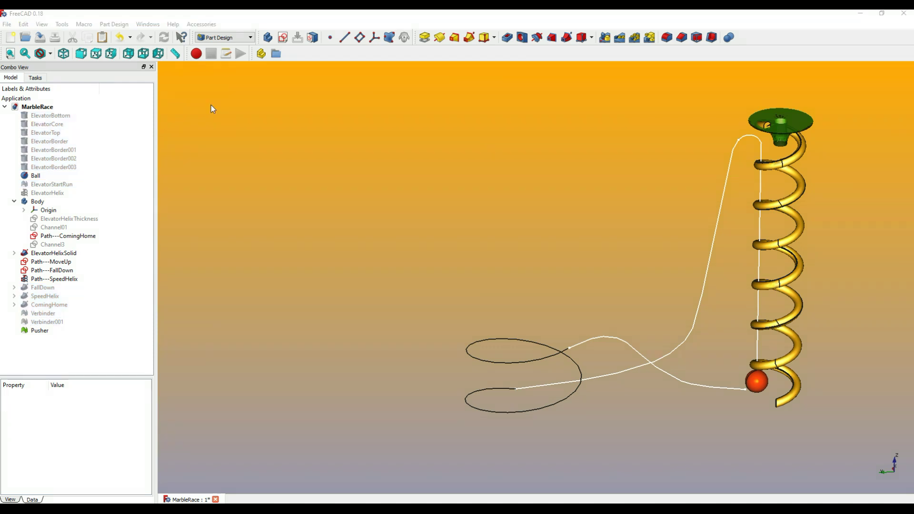
click(33, 177)
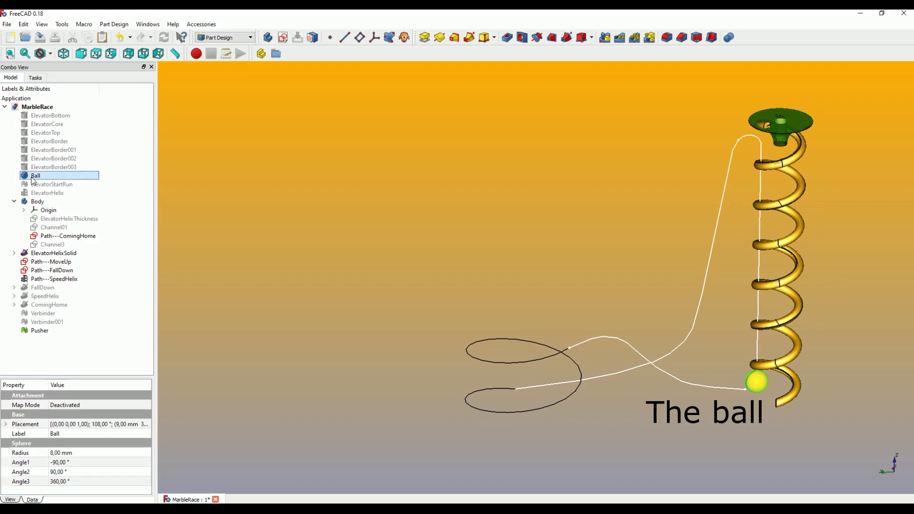
click(60, 255)
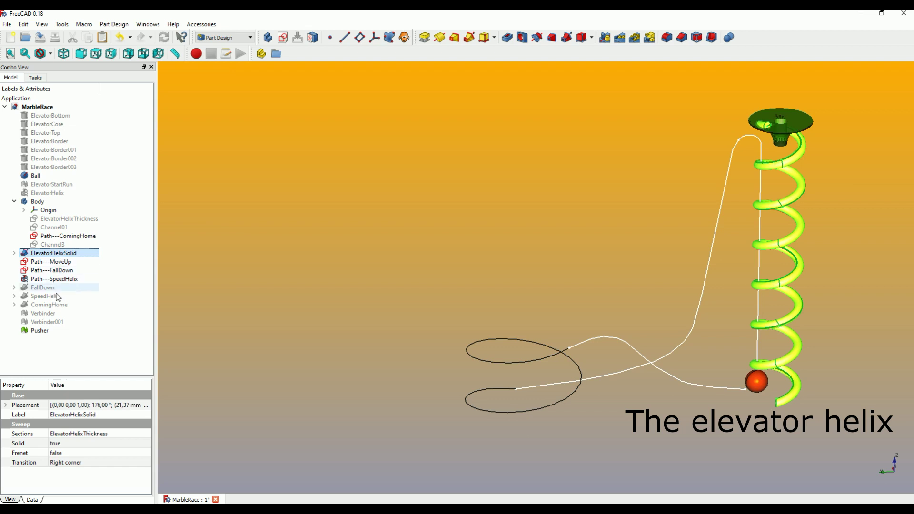
click(44, 331)
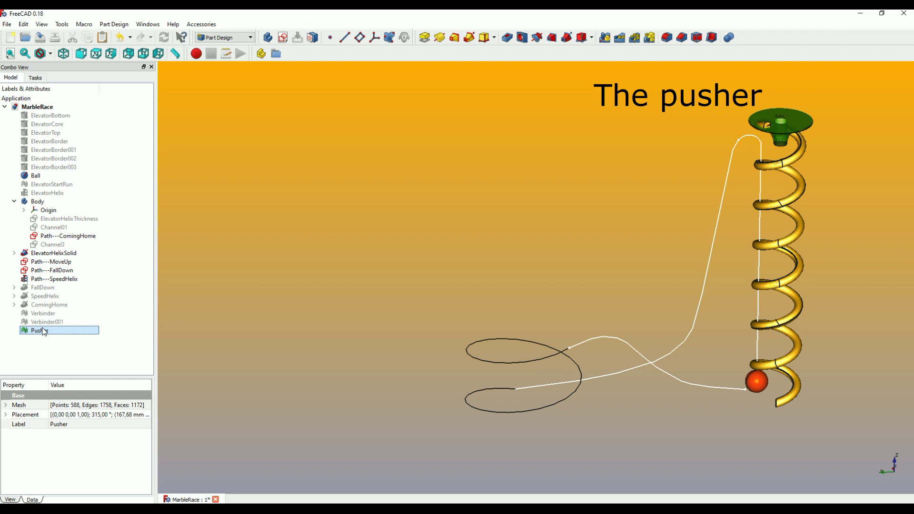
Highlight the MoveUp, FallDown, SpeedHelix and ComingHome paths, then collapse the Body group.
click(69, 262)
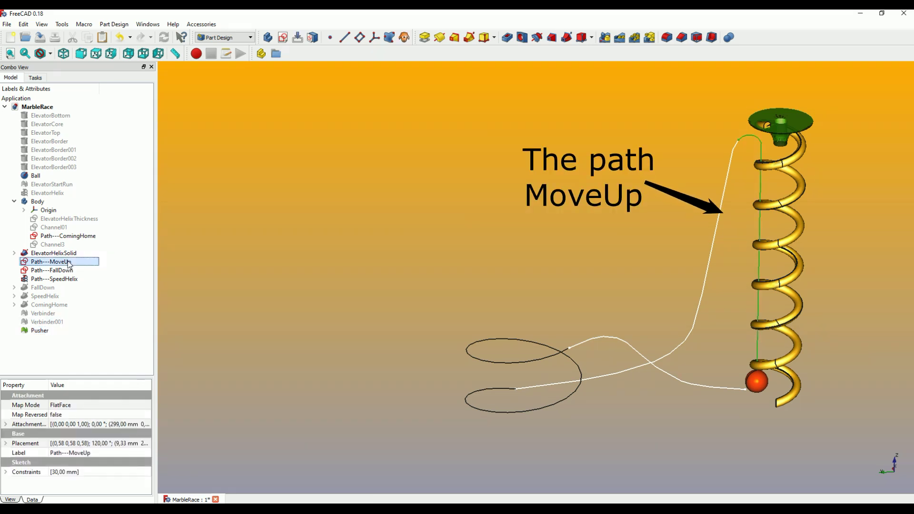
click(67, 272)
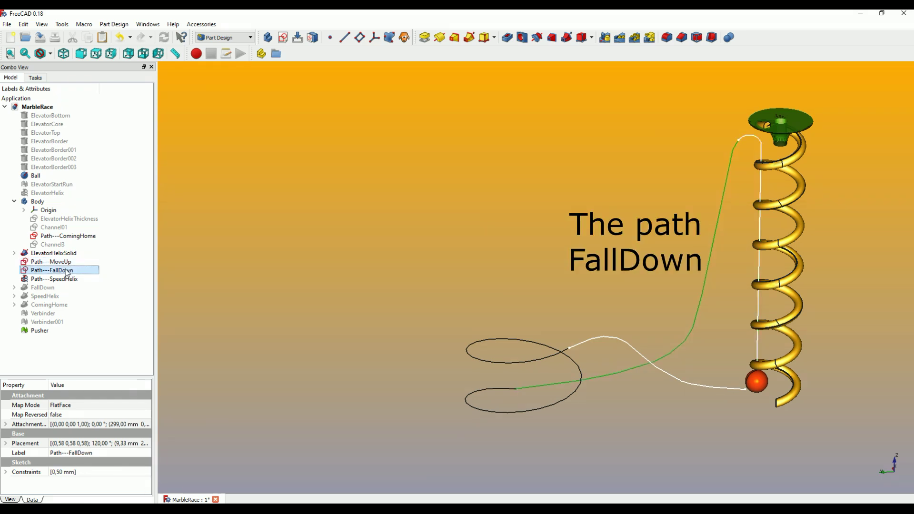
click(63, 280)
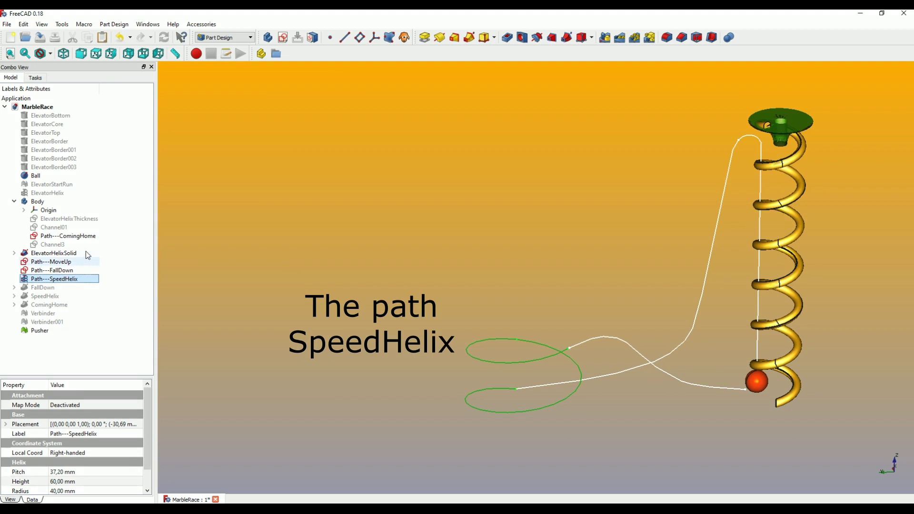
click(80, 237)
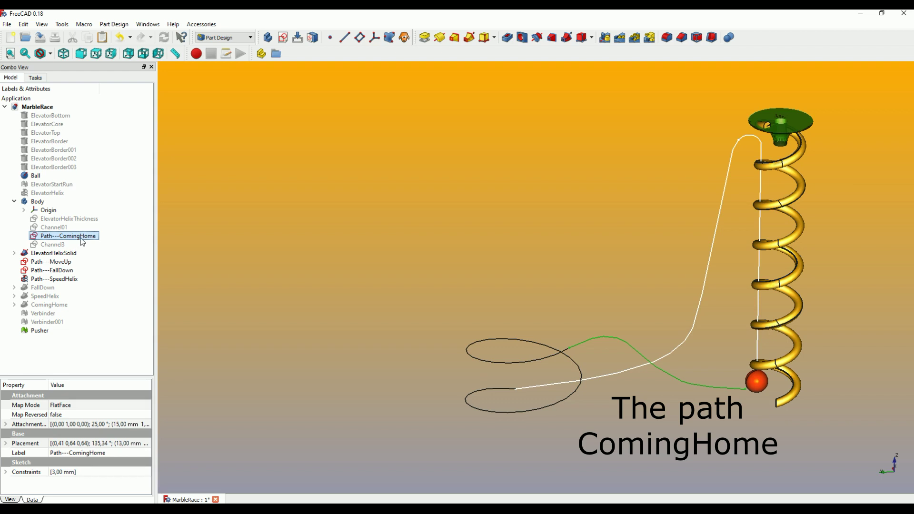
click(215, 117)
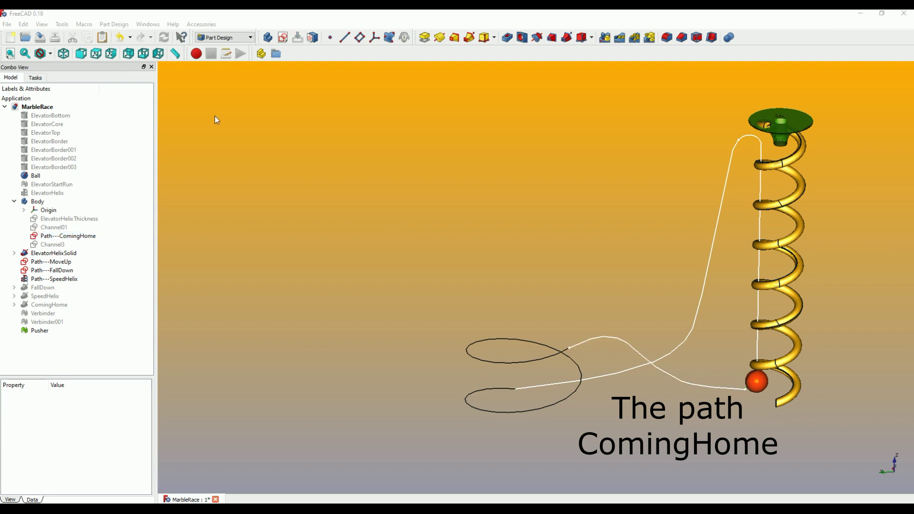
click(14, 202)
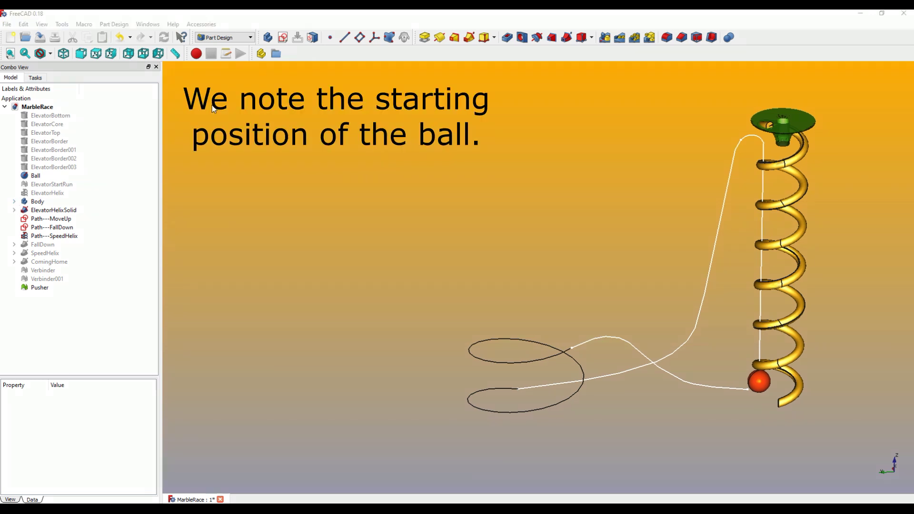
click(40, 177)
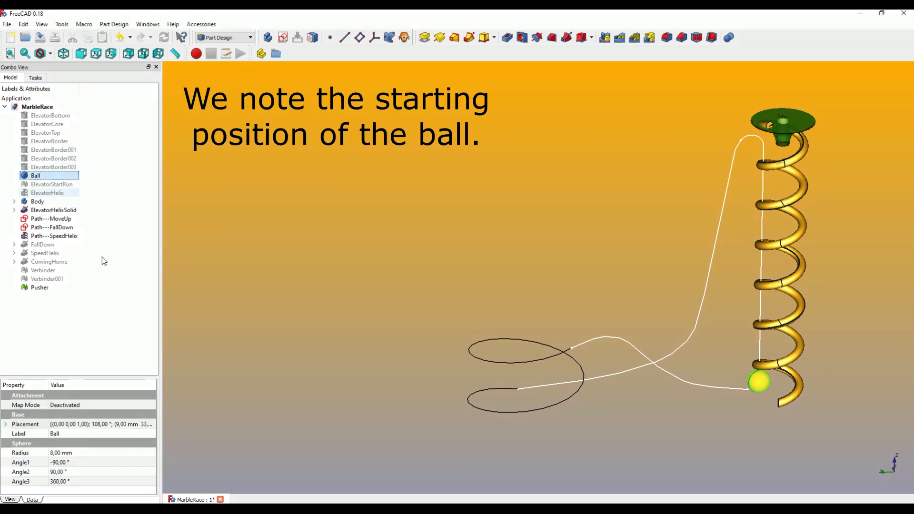
click(152, 425)
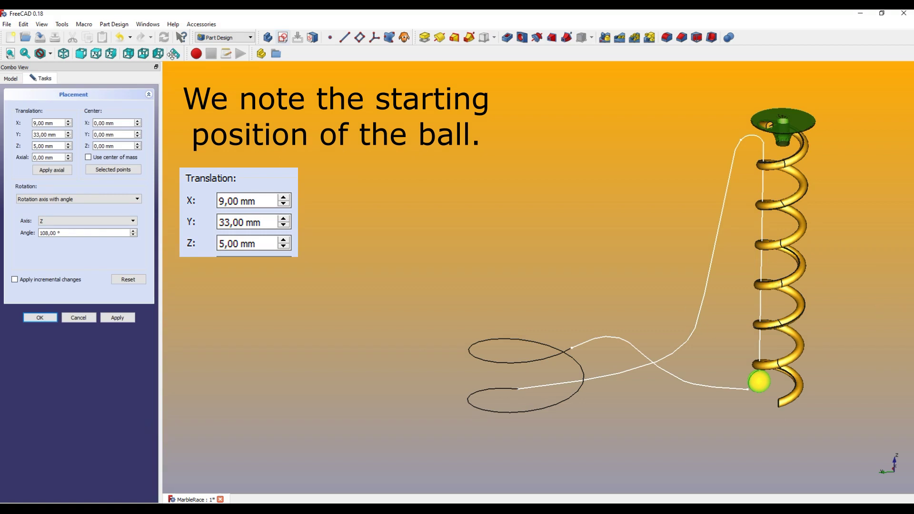
click(67, 319)
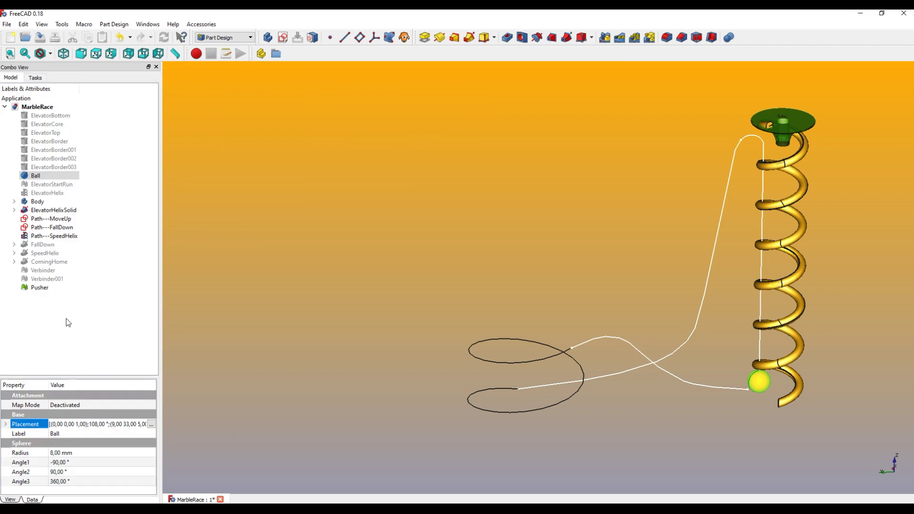
click(88, 315)
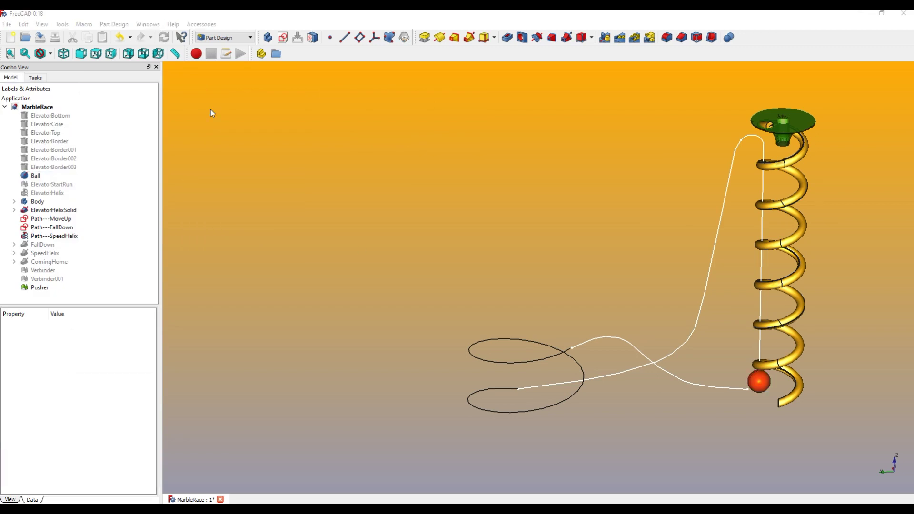
Confirm in the Addon Manager that the animation addon is installed, then switch to the Animation workbench.
click(251, 39)
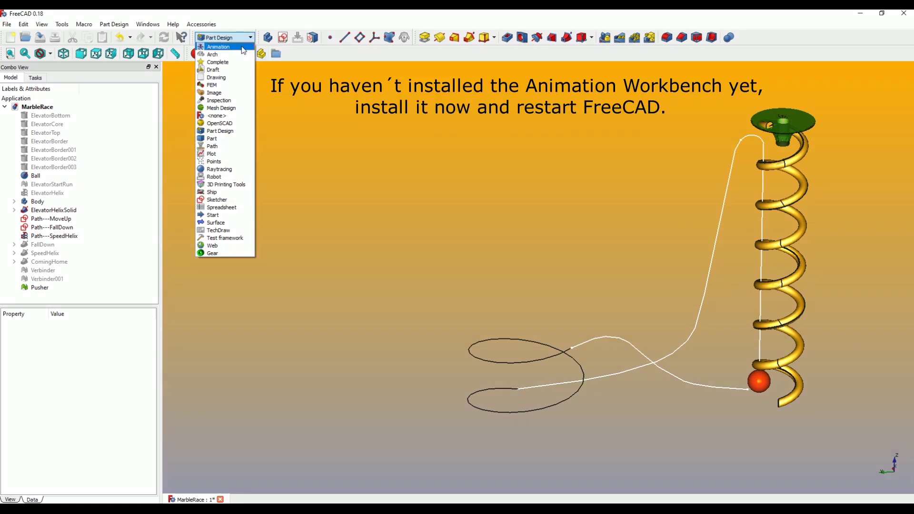
click(627, 231)
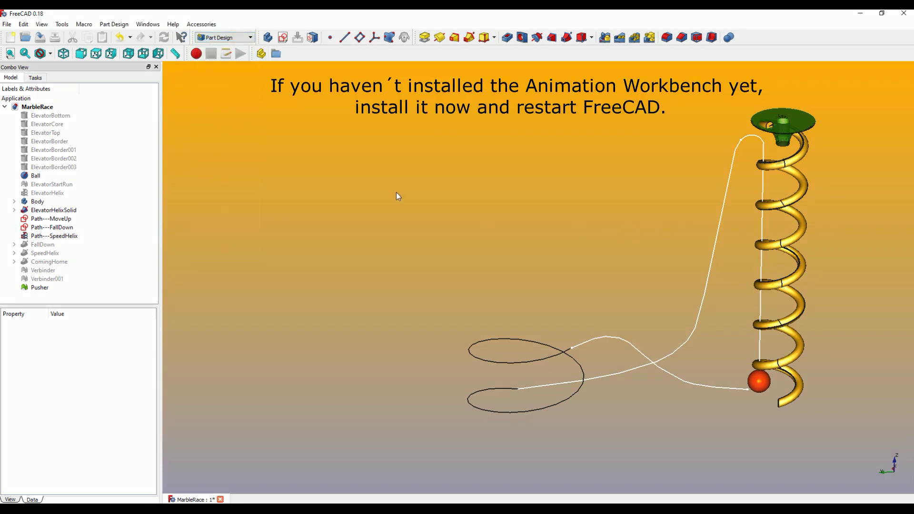
click(64, 25)
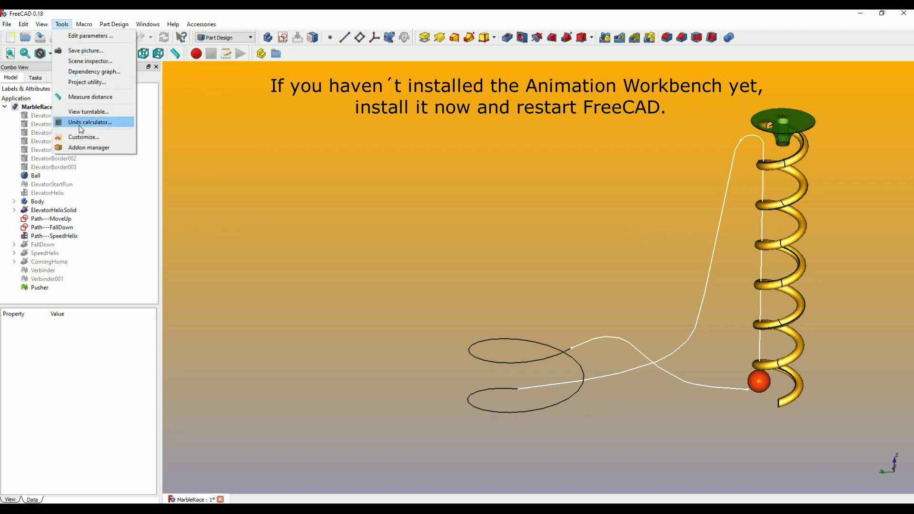
click(81, 148)
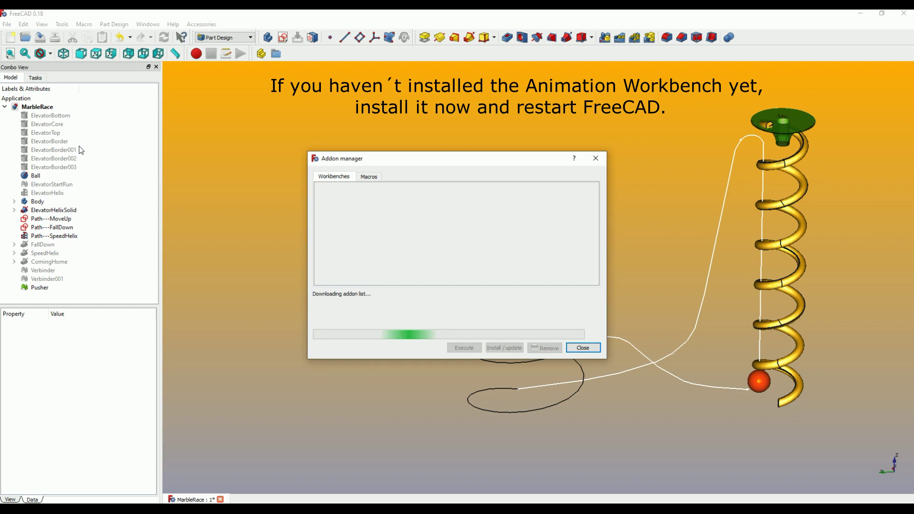
click(312, 211)
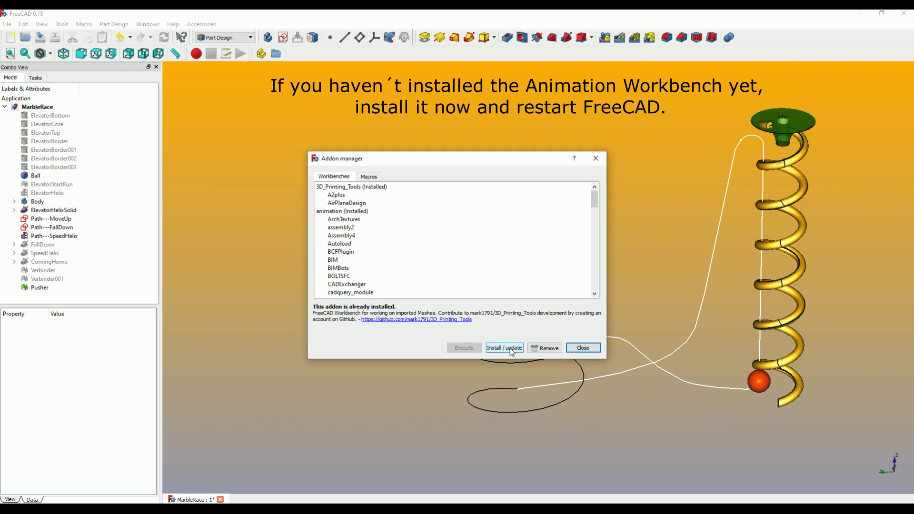
click(582, 349)
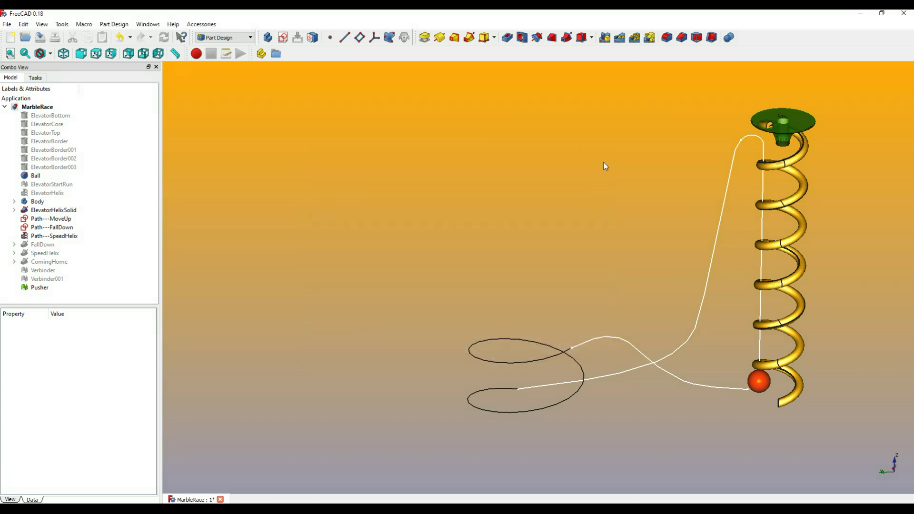
click(249, 39)
click(237, 46)
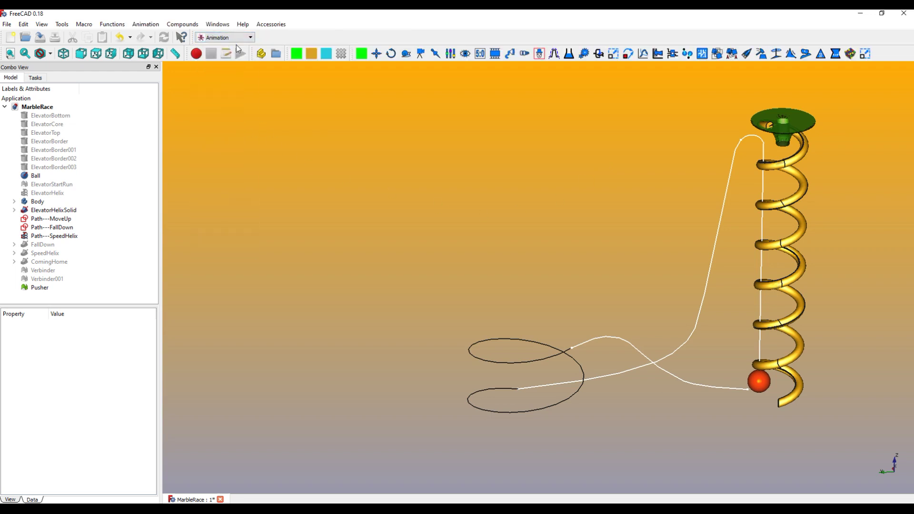
Add a new placer, My_Placer, and enlarge the property panel and model tree.
click(631, 55)
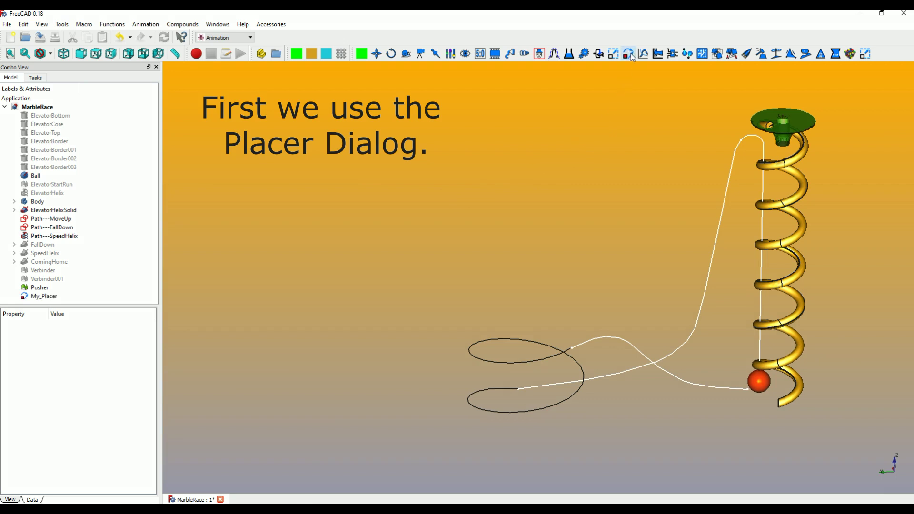
click(49, 297)
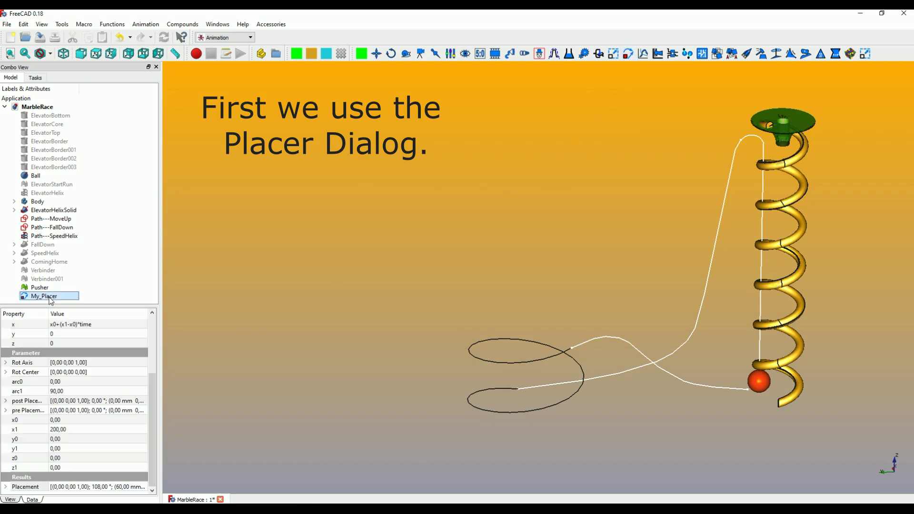
mouse_move(86, 306)
mouse_down()
mouse_move(103, 250)
mouse_move(103, 146)
mouse_up()
drag(154, 114, 155, 169)
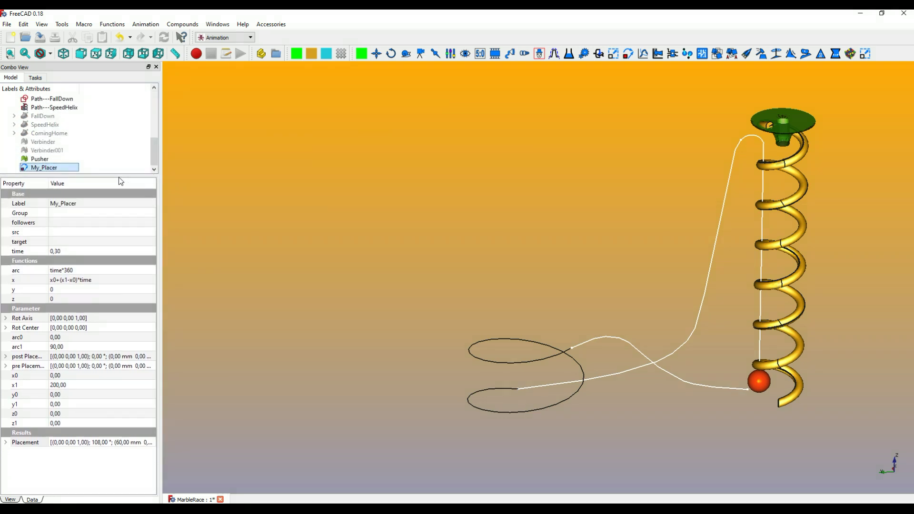
drag(115, 176, 114, 211)
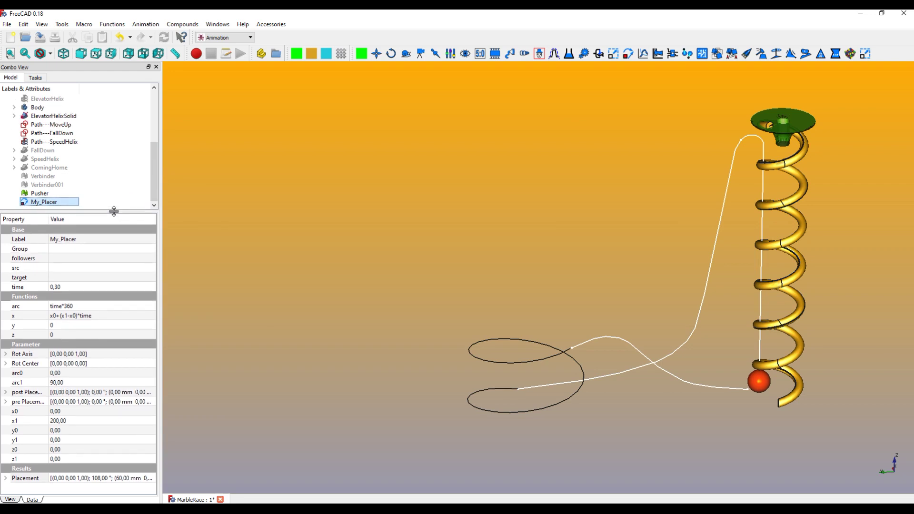
Link My_Placer's target property to the Ball object.
click(66, 281)
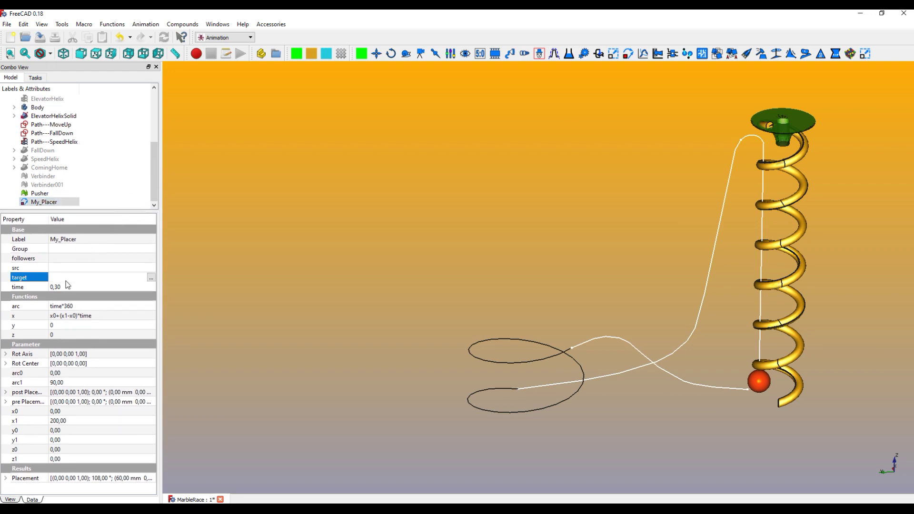
click(151, 277)
click(419, 238)
click(448, 355)
Set My_Placer's x1 and y1 values to 110.
click(68, 420)
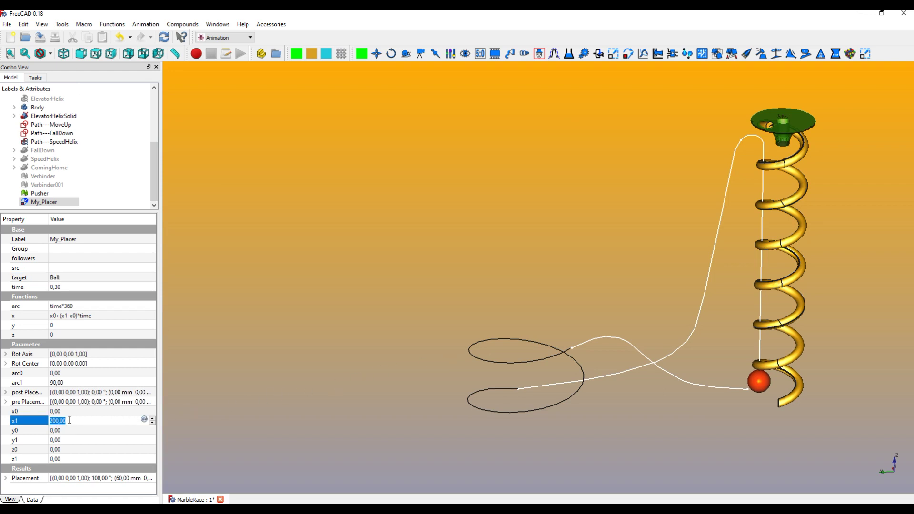
text(110)
click(76, 438)
text(110)
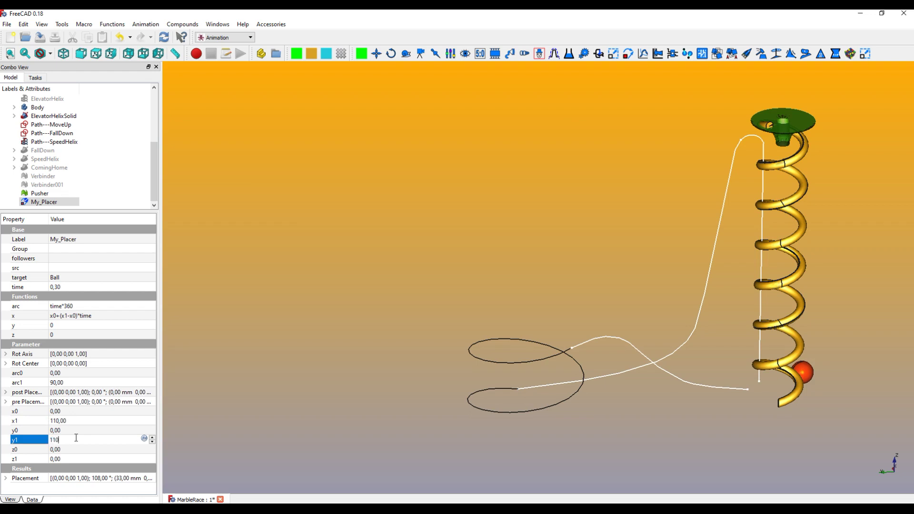
key(Return)
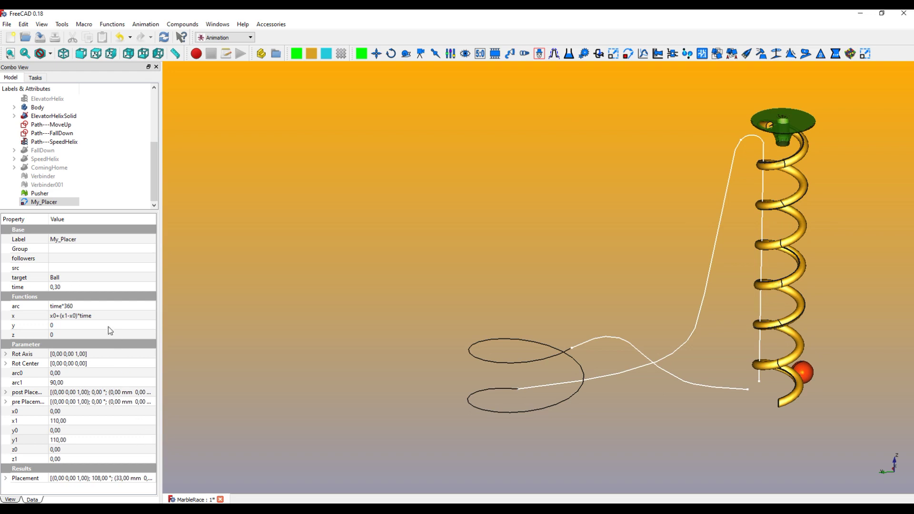
Set the x function to (x+12.3)*time and the y function to (y0+(y1-y0))-((y1-y0)/(x1-x0))*time.
click(91, 316)
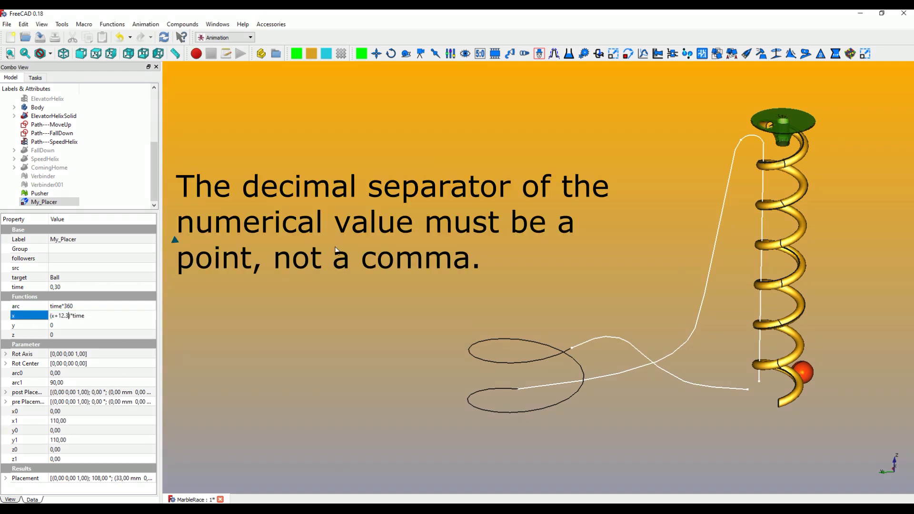
key(Return)
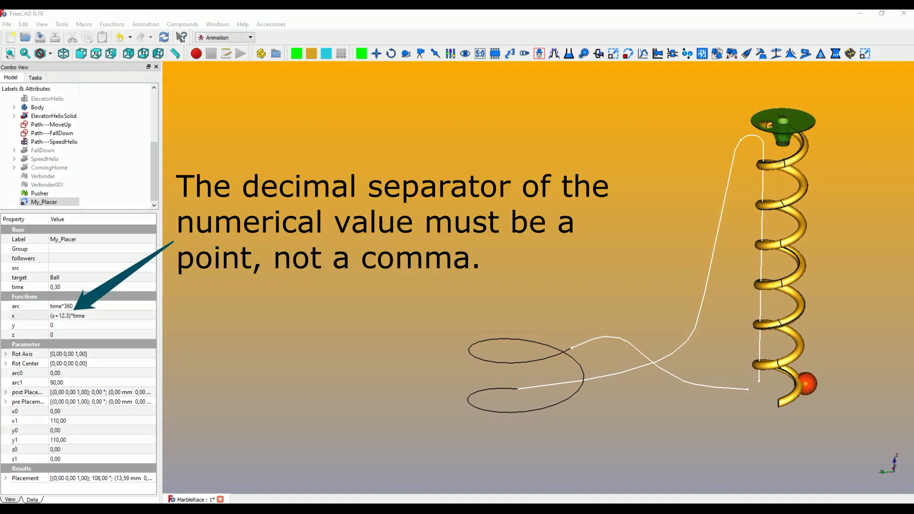
click(82, 323)
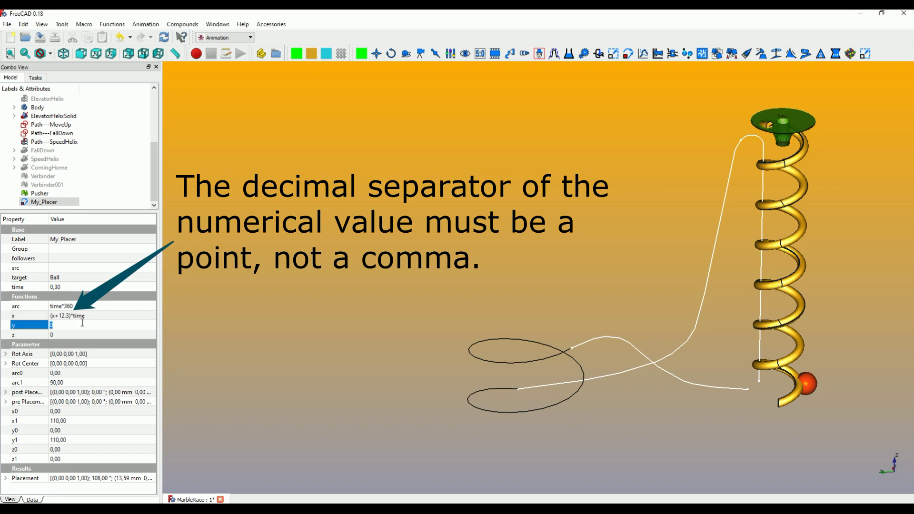
text((y0+(y1-y0))-((y1-y0)/(x1-x0))*time)
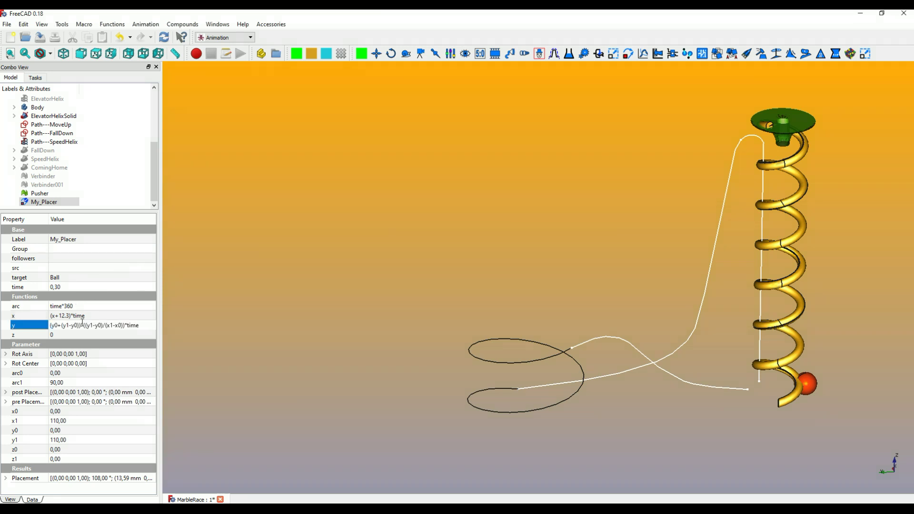
key(Return)
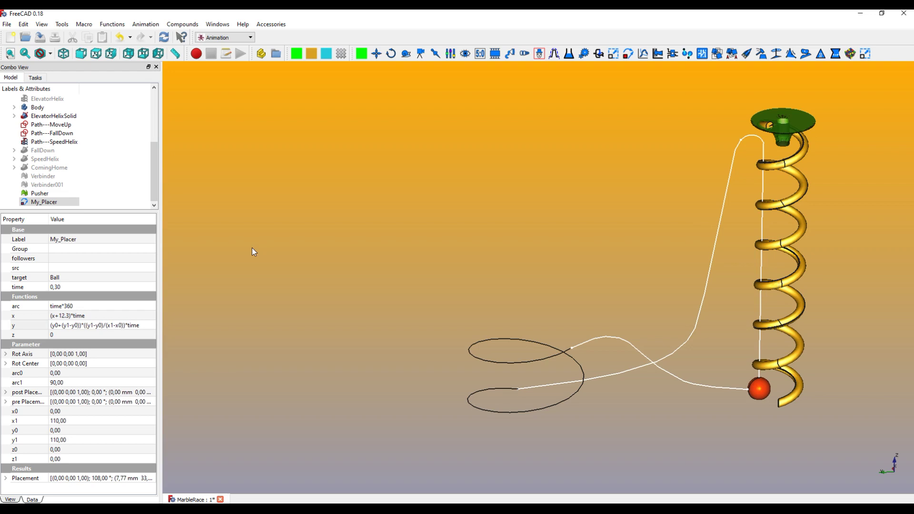
Run the ball forward and backward along the path from My_Placer's control panel.
double_click(45, 202)
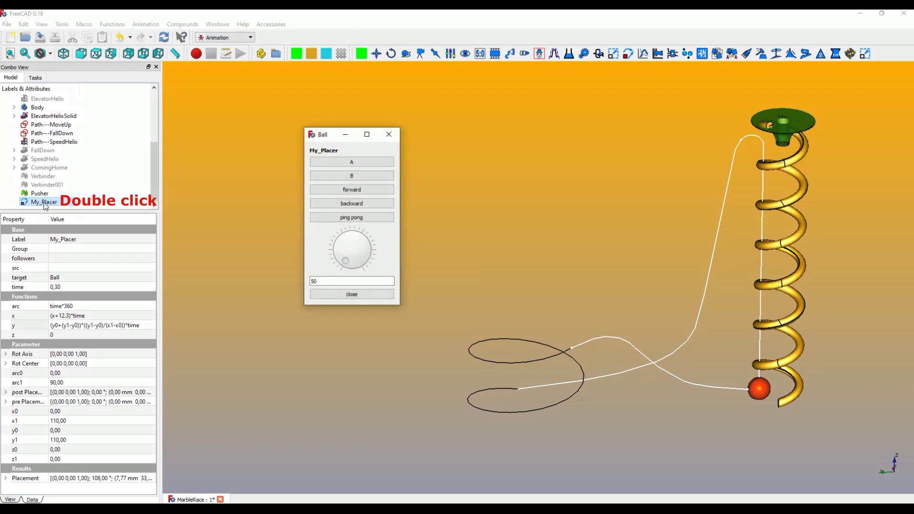
click(345, 193)
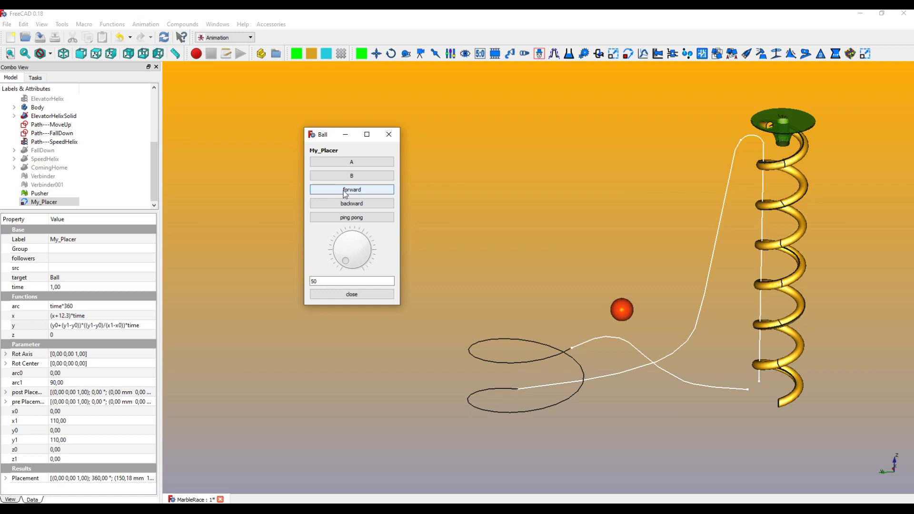
click(345, 205)
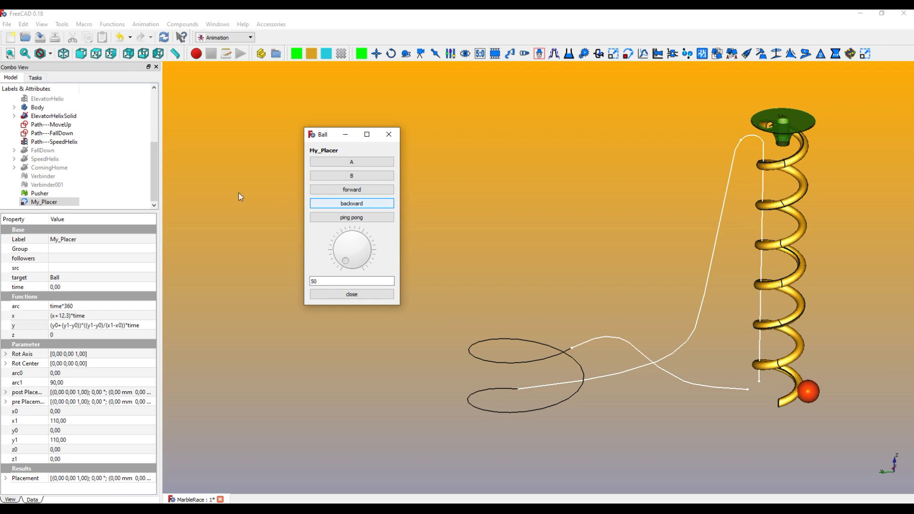
Deactivate My_Placer and close the Ball control panel.
click(55, 205)
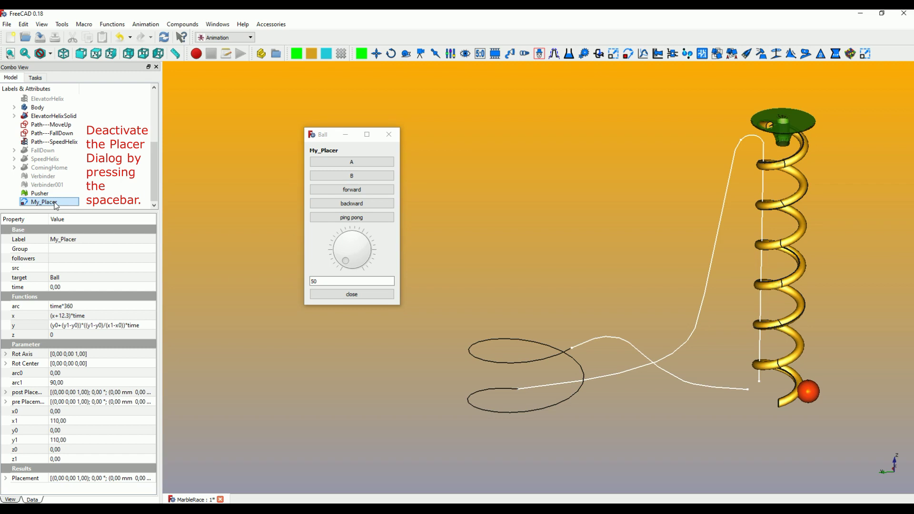
key(space)
click(328, 134)
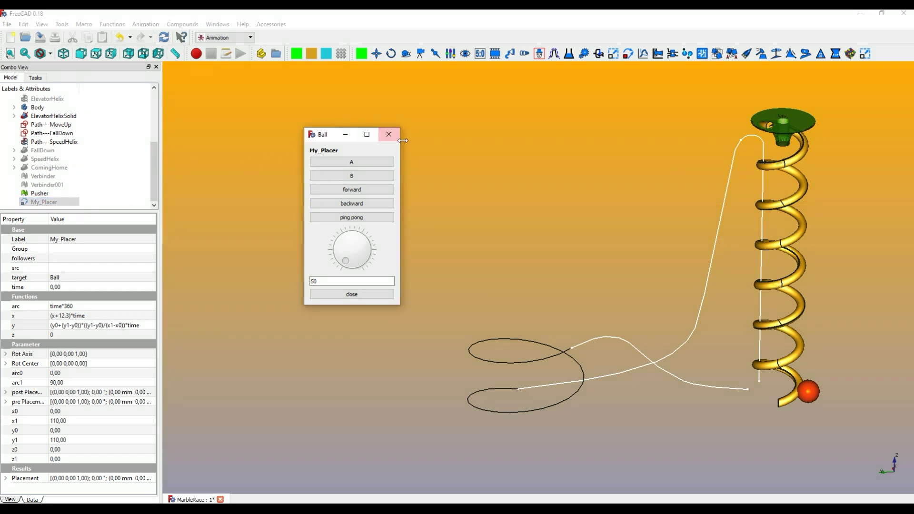
click(389, 134)
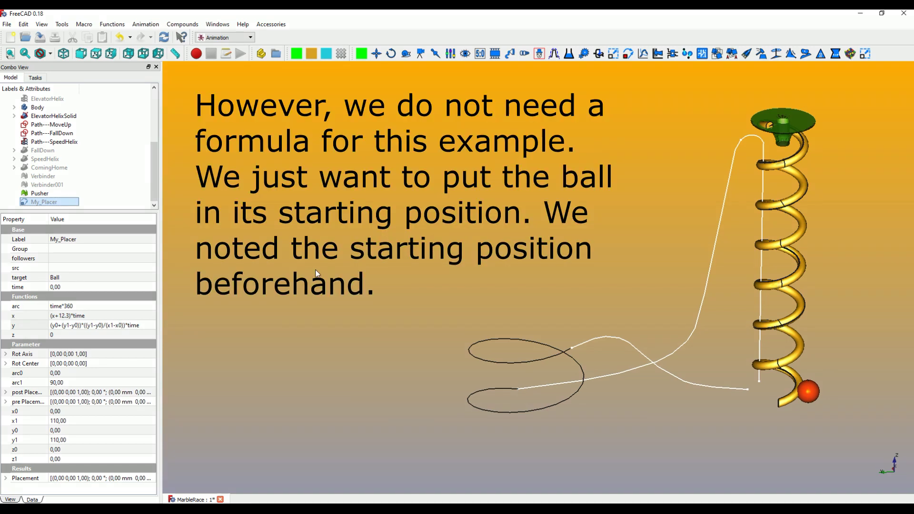
Enter the Ball's start position in My_Placer: x0 9, x1 0, y0 33, y1 0, z0 5.
click(215, 107)
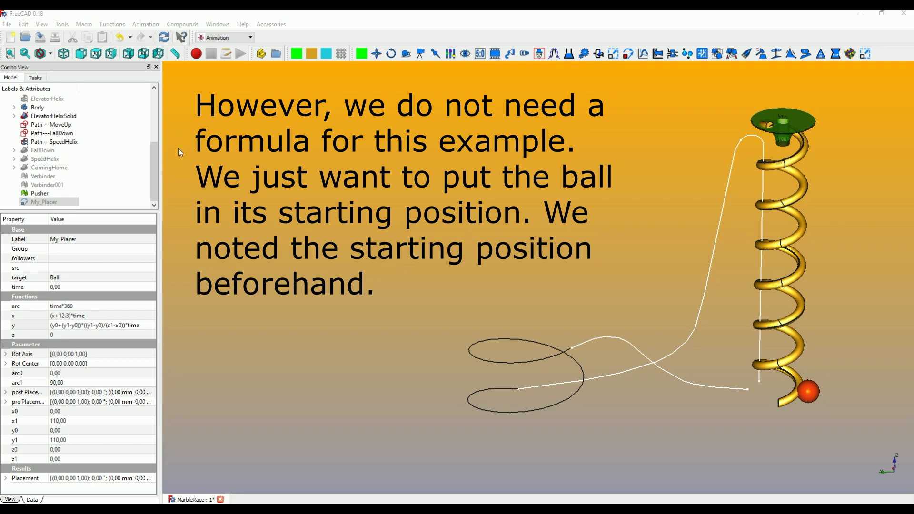
double_click(79, 415)
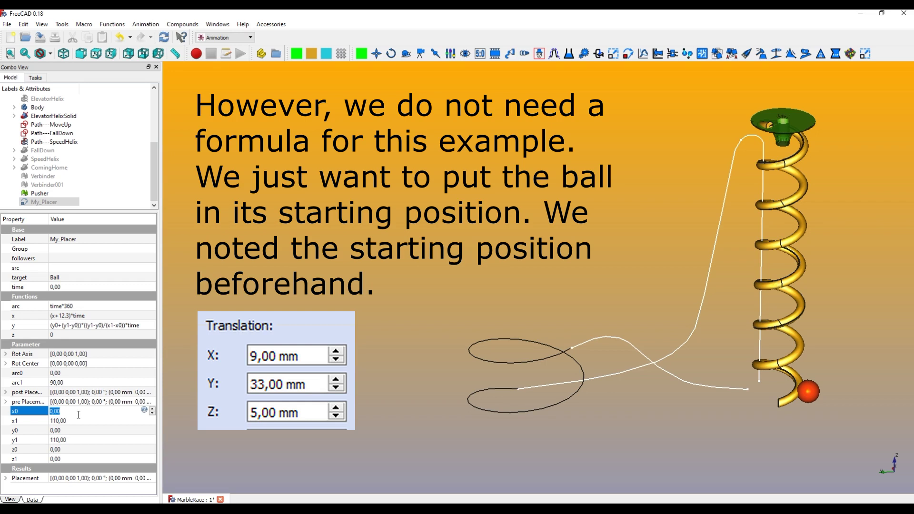
text(9)
double_click(75, 421)
text(0)
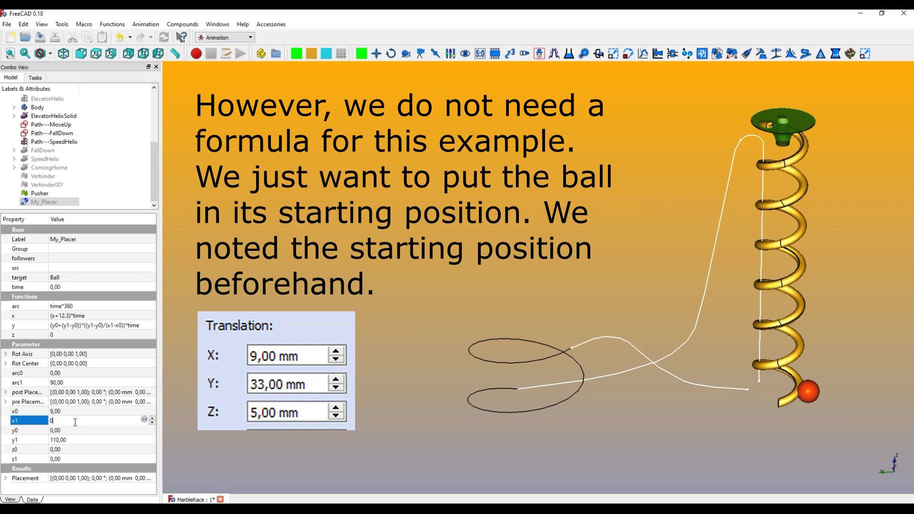
double_click(69, 430)
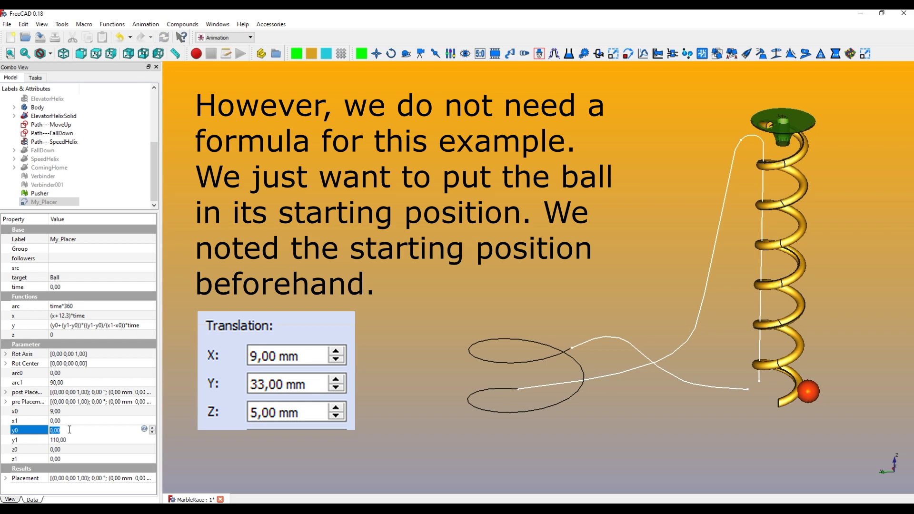
text(33)
double_click(67, 440)
text(0)
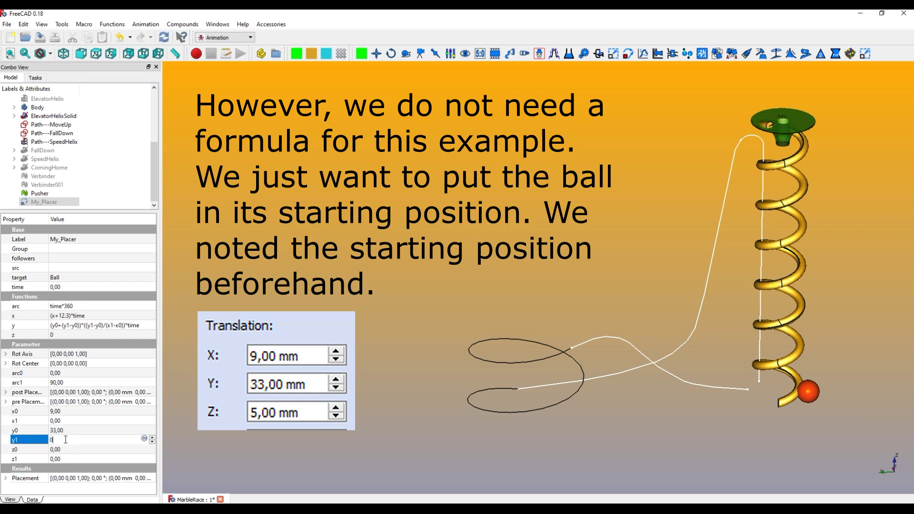
double_click(63, 449)
text(5)
key(Return)
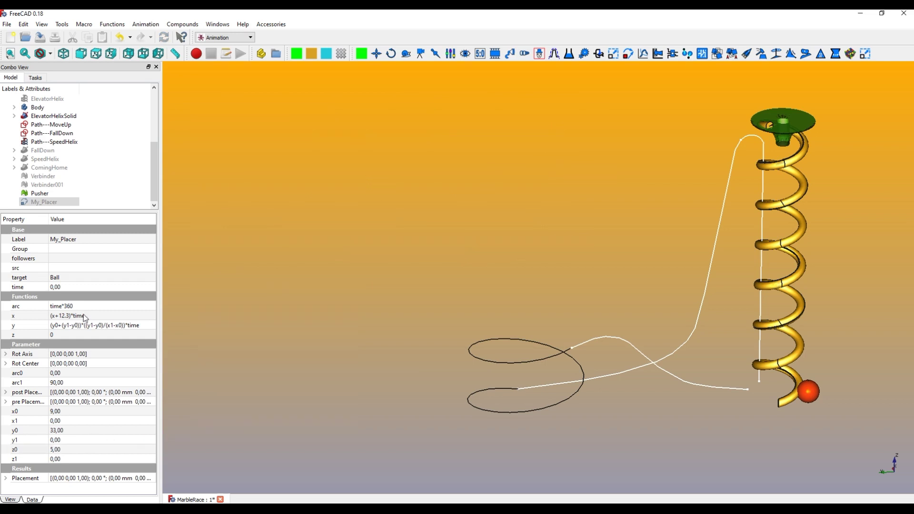
Replace My_Placer's x, y and z function formulas with x0, y0 and z0.
double_click(83, 316)
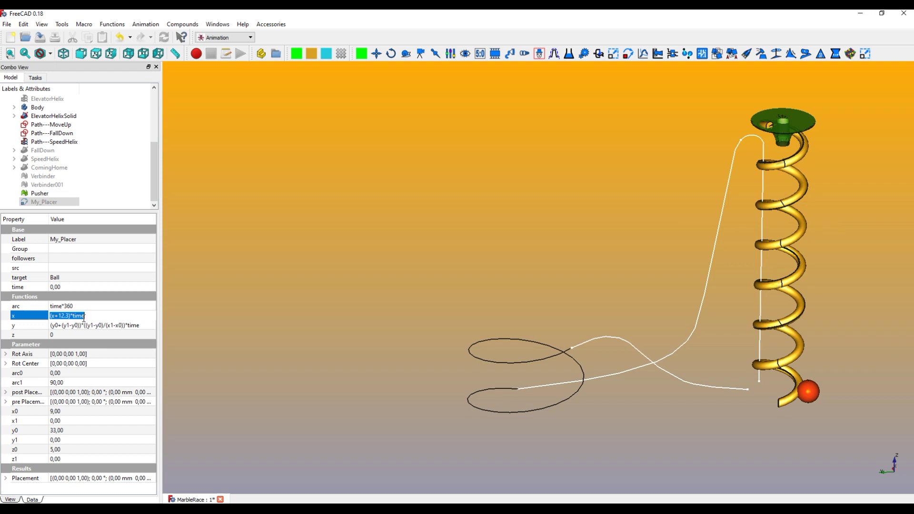
text(x0)
double_click(130, 327)
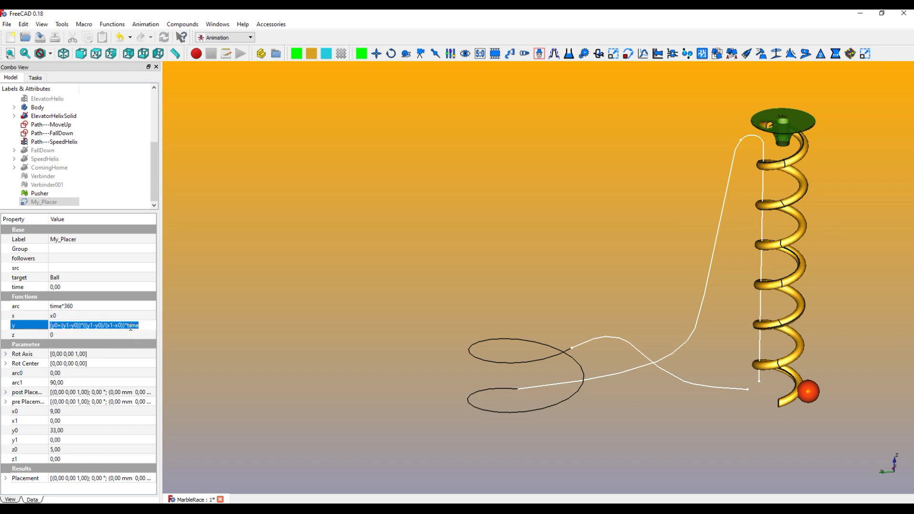
text(y0)
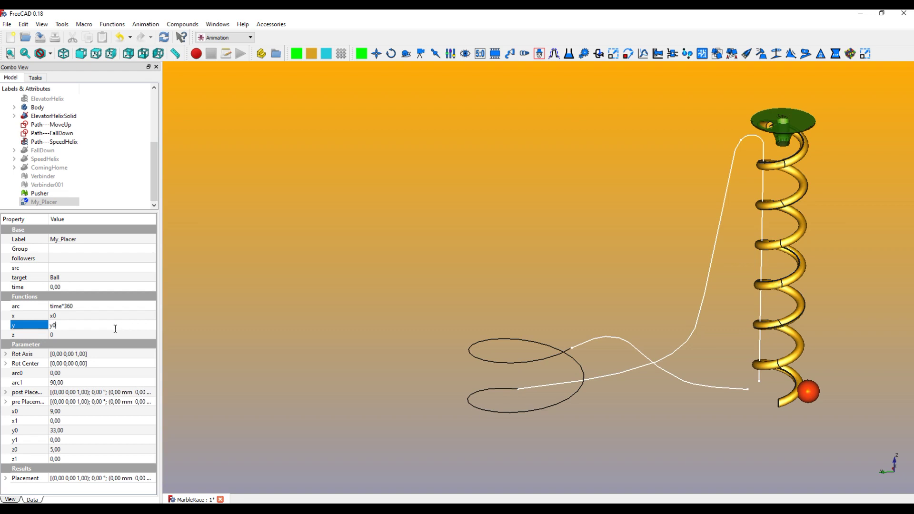
click(102, 335)
text(z0)
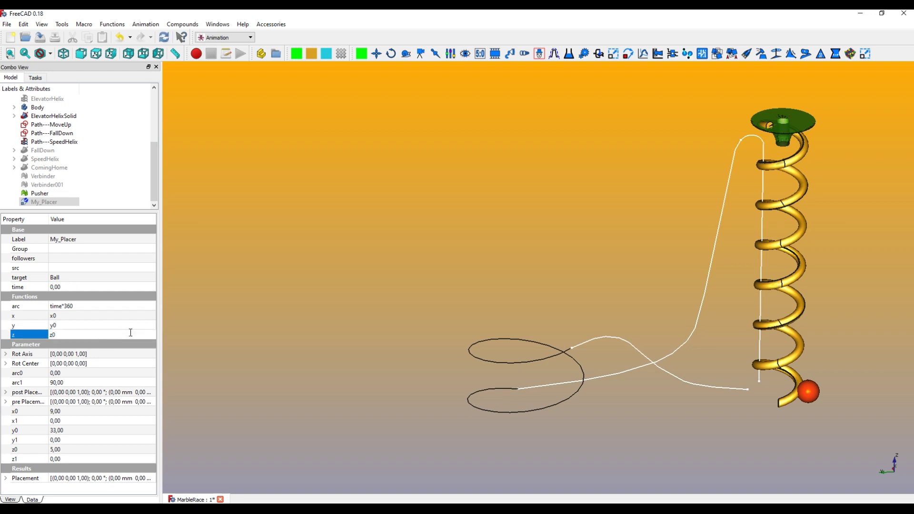
key(Return)
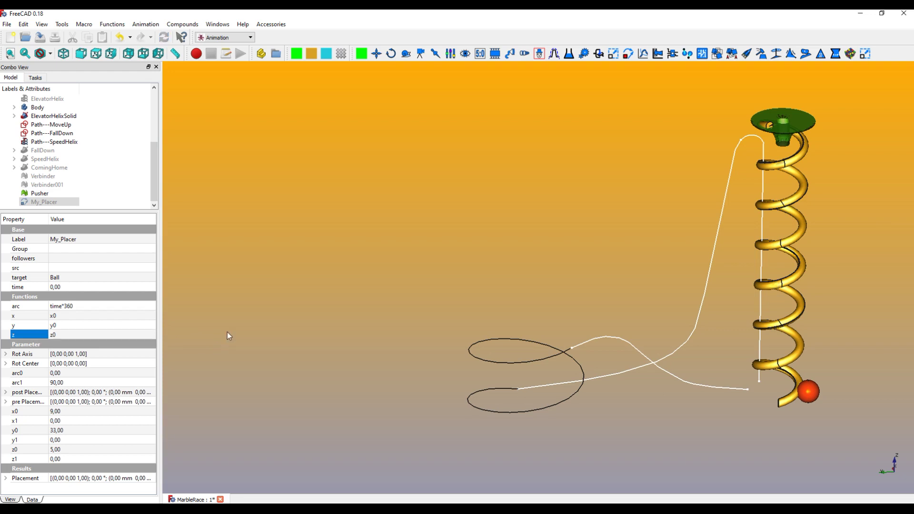
double_click(52, 202)
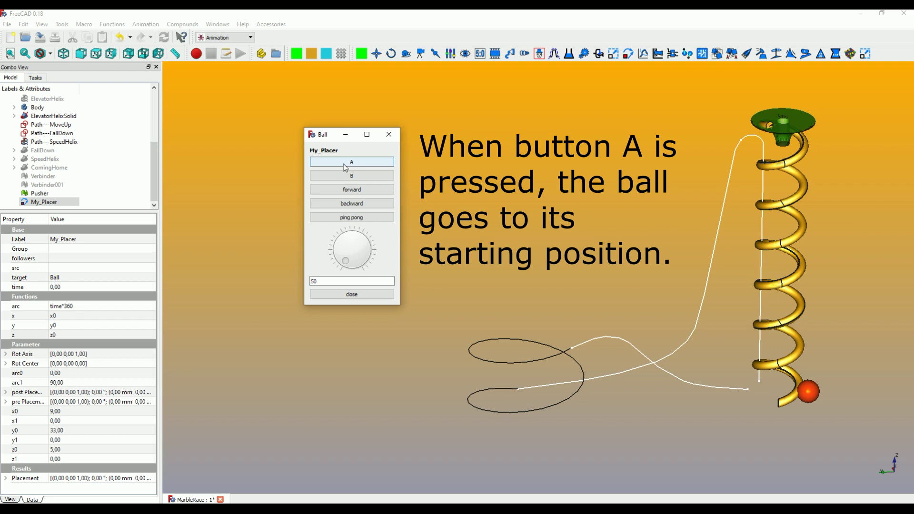
Send the ball to its starting position with button A and close the Ball panel.
click(345, 162)
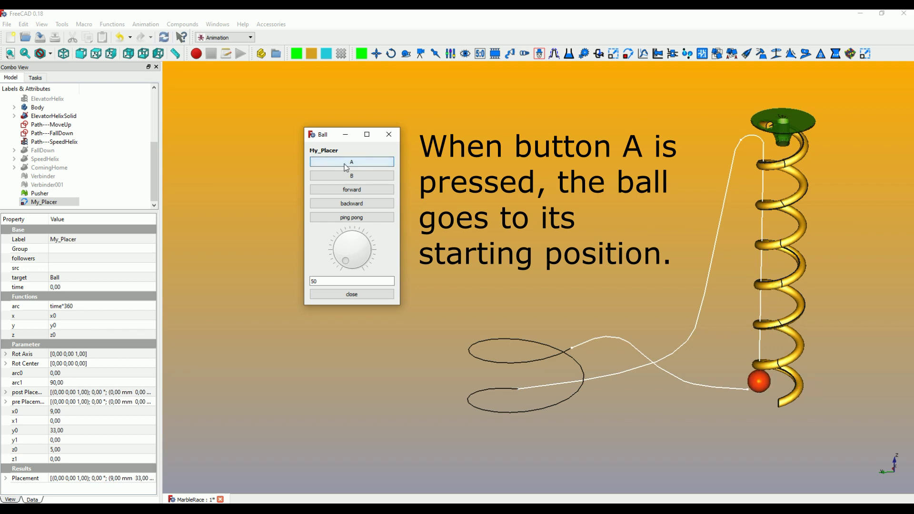
click(393, 134)
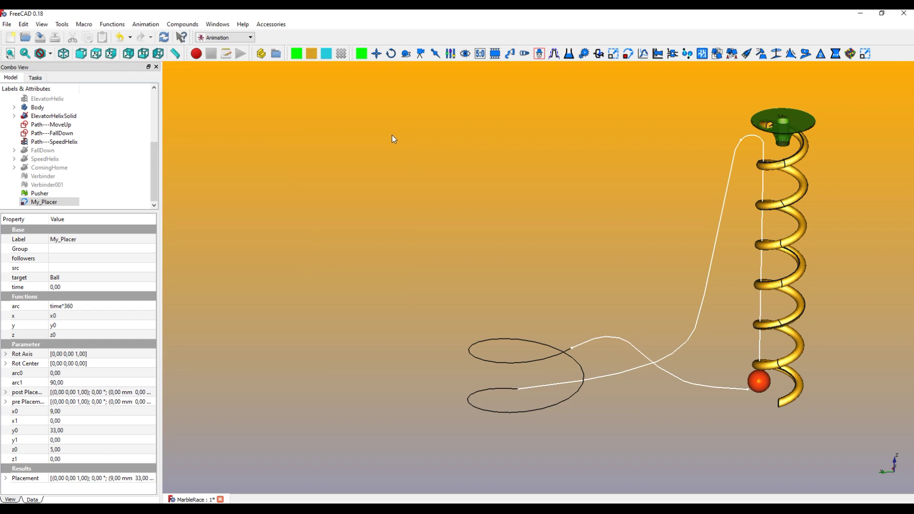
click(44, 204)
right_click(43, 205)
Rename My_Placer to BallToStartPosition.
click(58, 403)
text(BallToStartPosition)
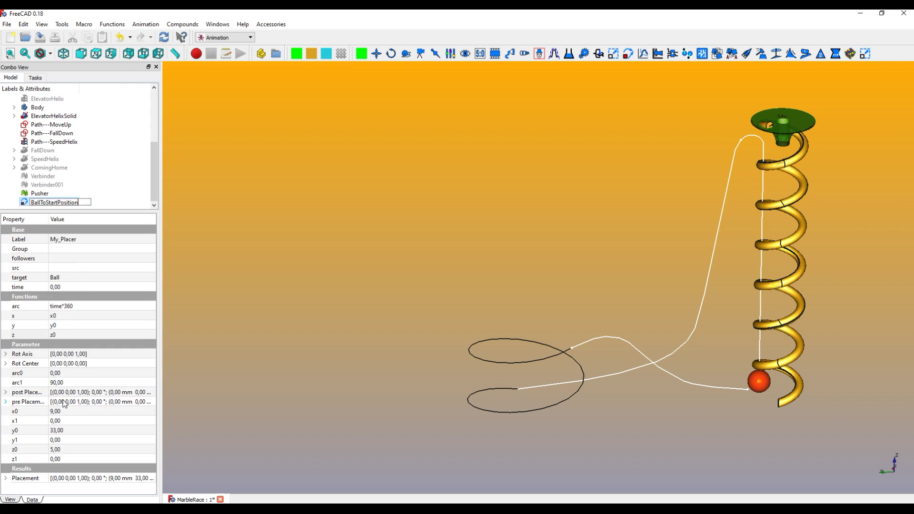
key(Return)
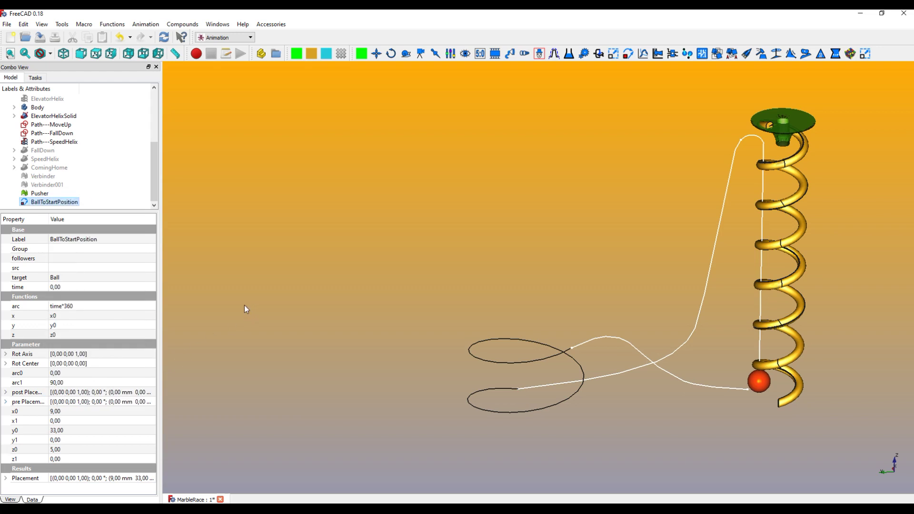
Open BallToStartPosition's control panel, move it top-left, narrow it, and enlarge the model tree.
double_click(43, 202)
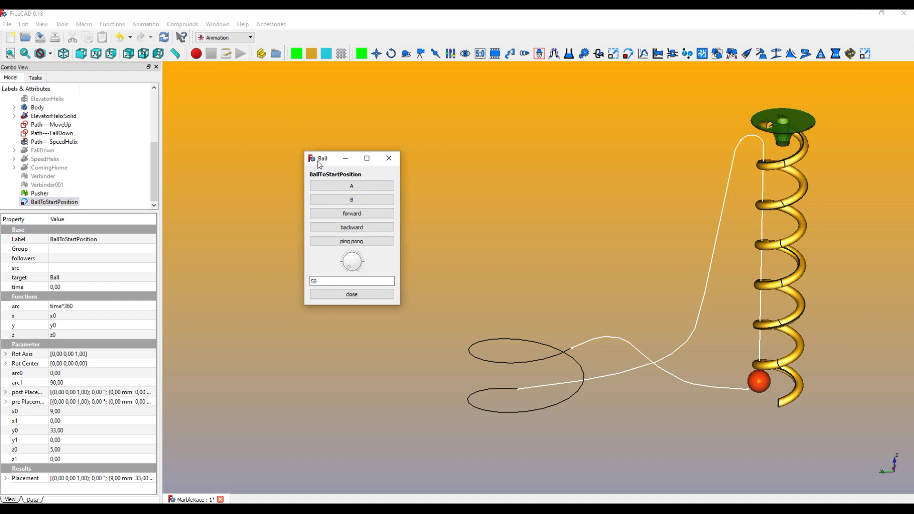
drag(321, 163, 183, 76)
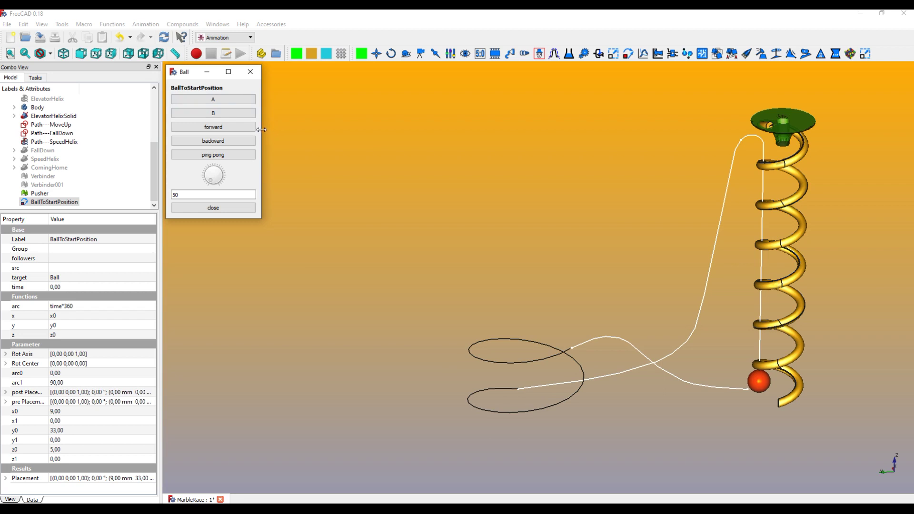
drag(261, 129, 228, 129)
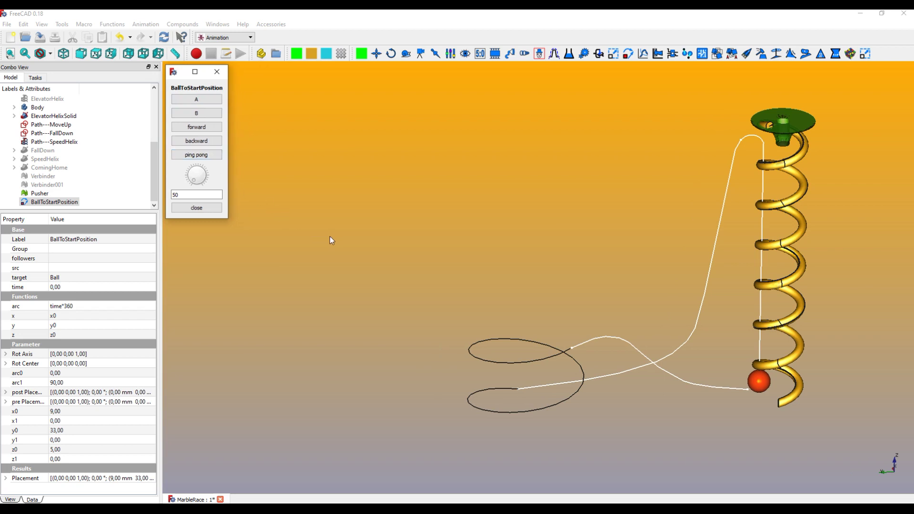
click(131, 210)
drag(131, 210, 102, 325)
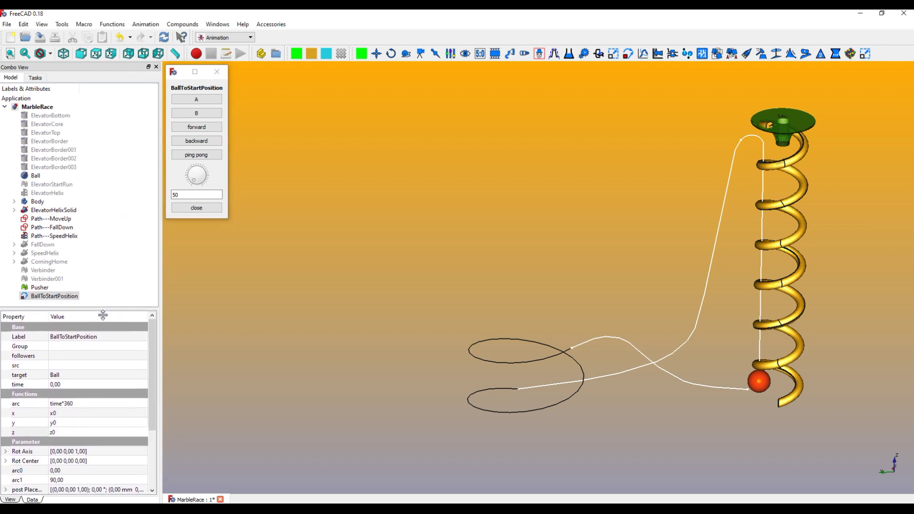
Review BallToStartPosition's properties, then reselect the MarbleRace document.
click(38, 107)
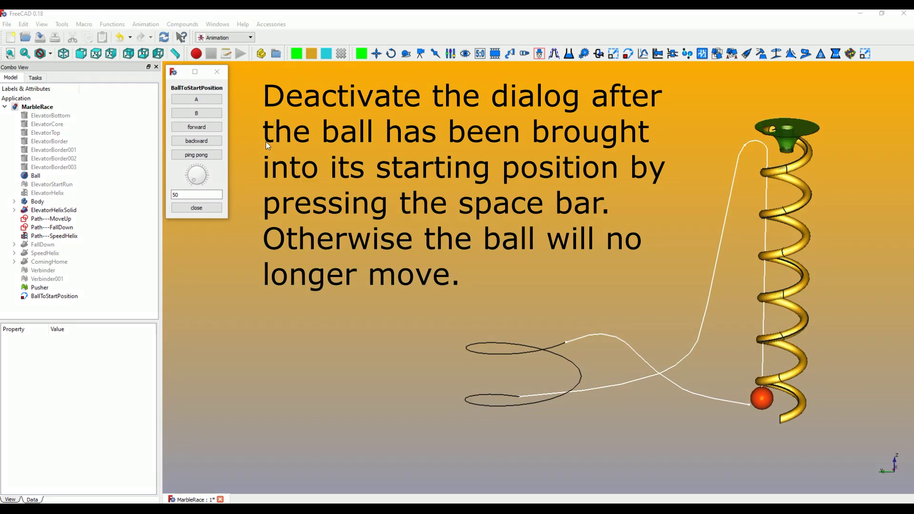
click(39, 297)
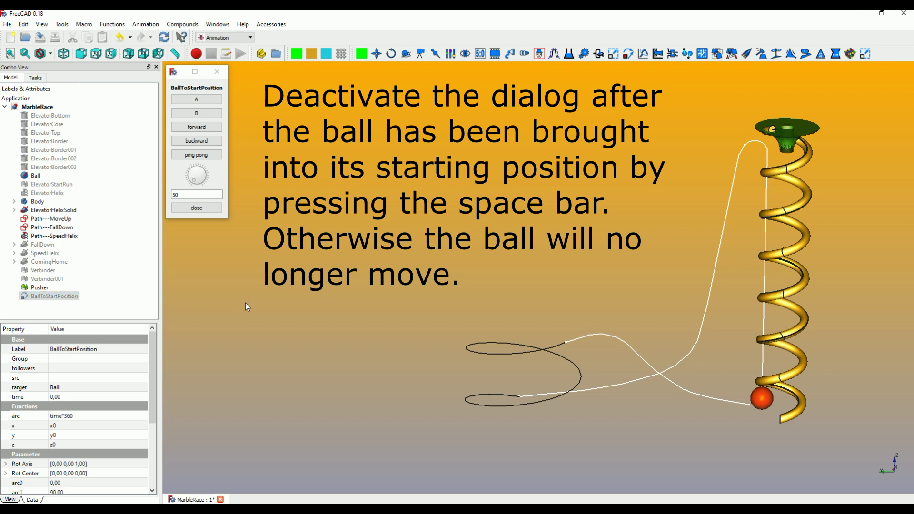
click(36, 107)
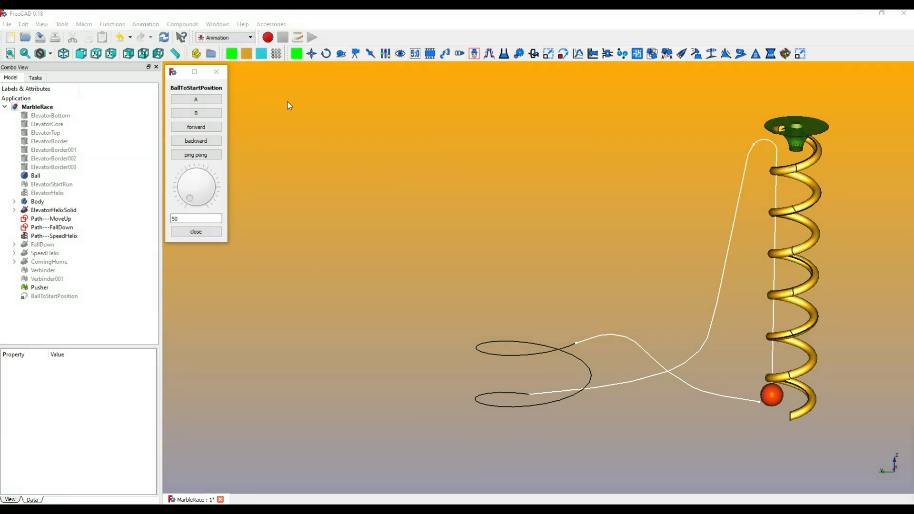
Add a new rotator, My_Rotator, and bring up its properties with the rotation centre expanded.
click(326, 54)
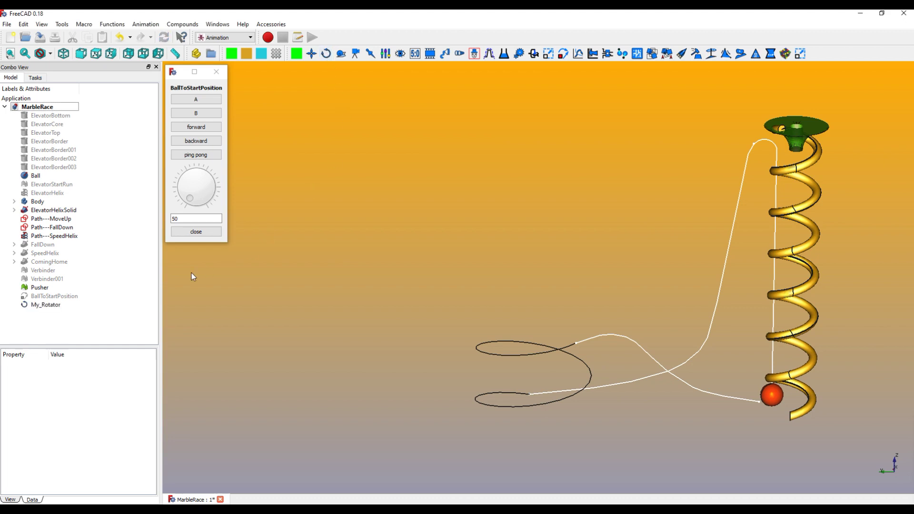
click(53, 305)
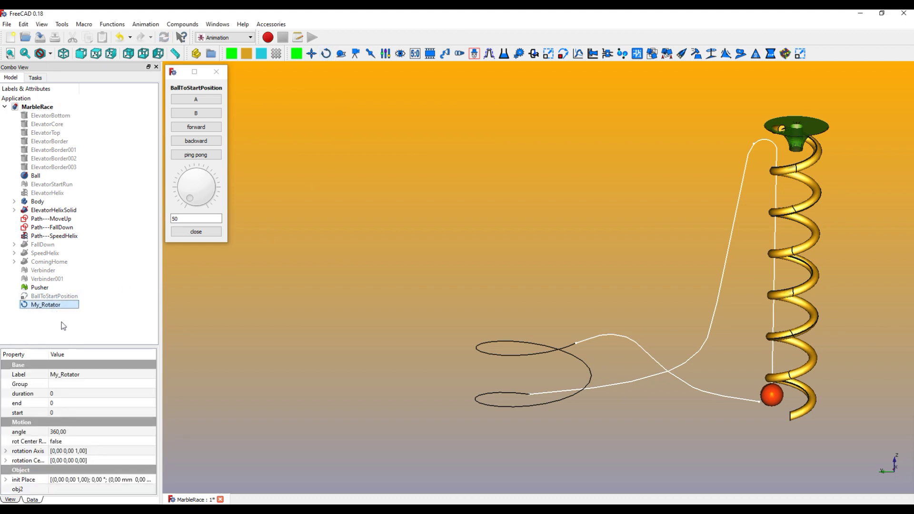
click(6, 460)
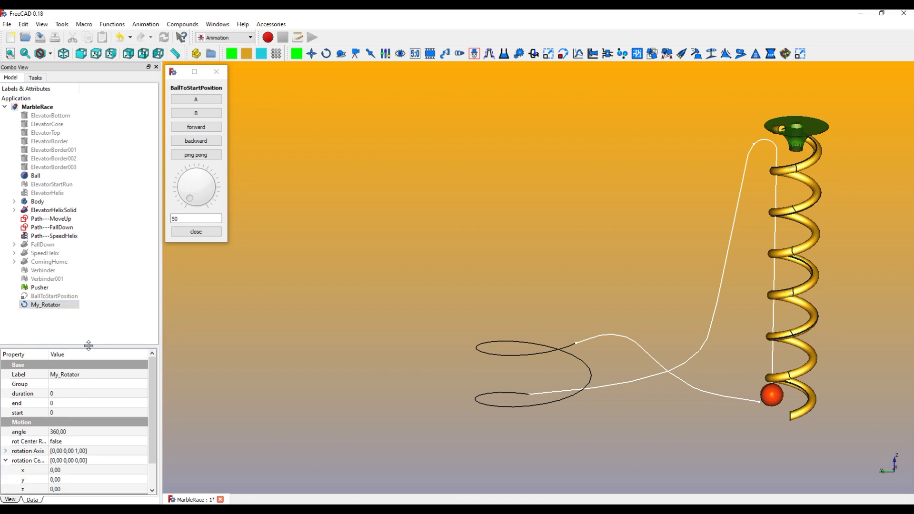
drag(89, 345, 86, 305)
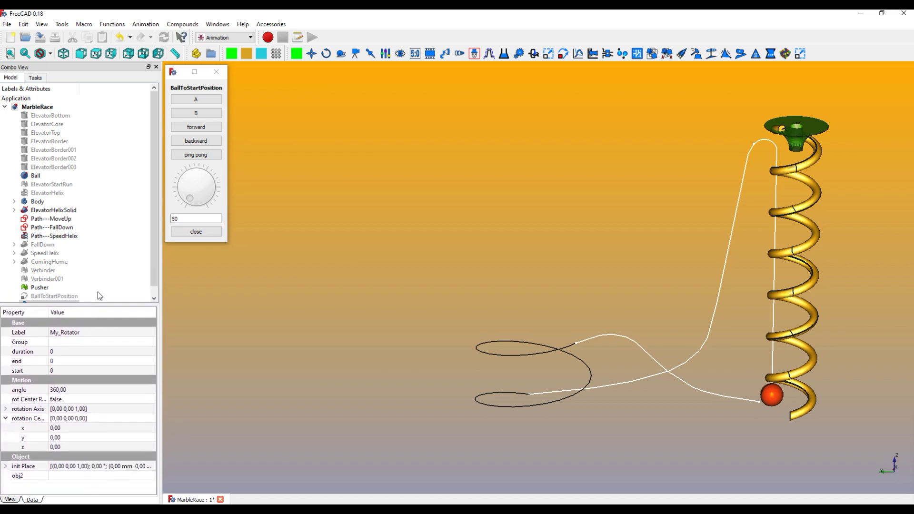
scroll(156, 291, down, 1)
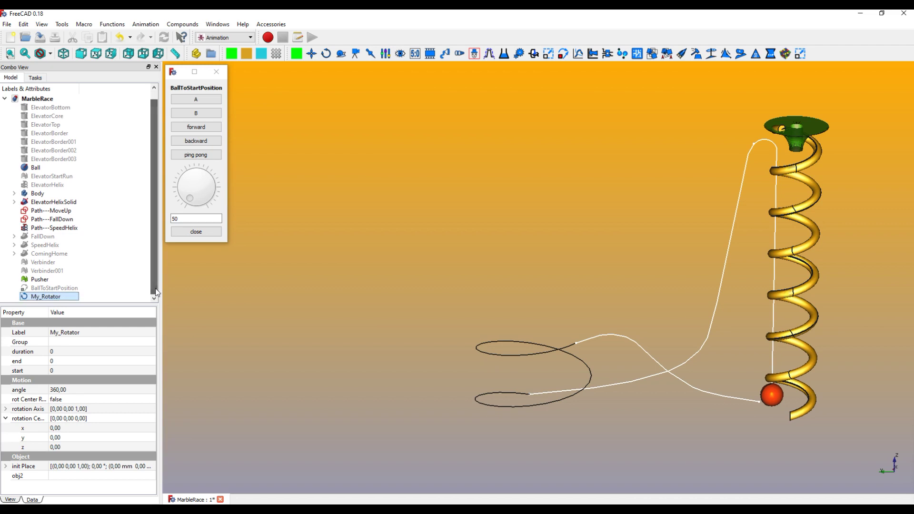
Give My_Rotator duration 5, angle -10 and rotation centre x 10, y 20.
click(68, 350)
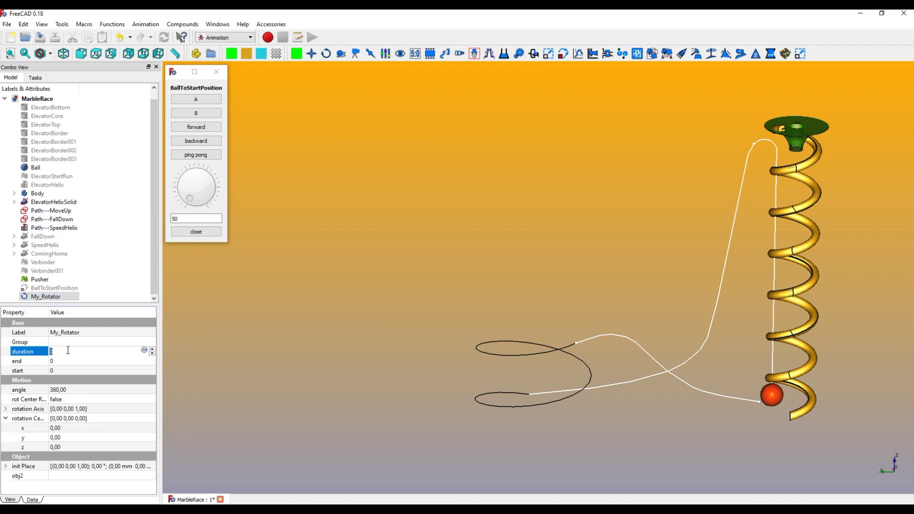
text(5)
click(73, 389)
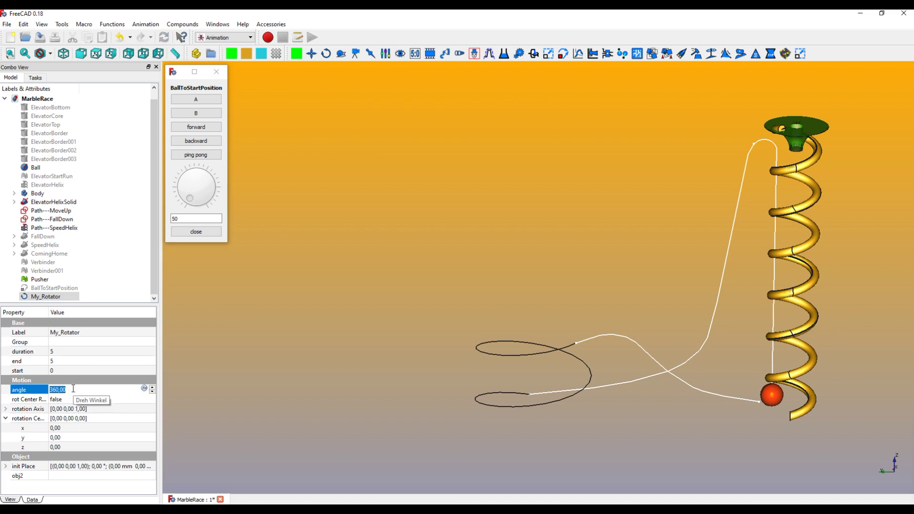
text(-10)
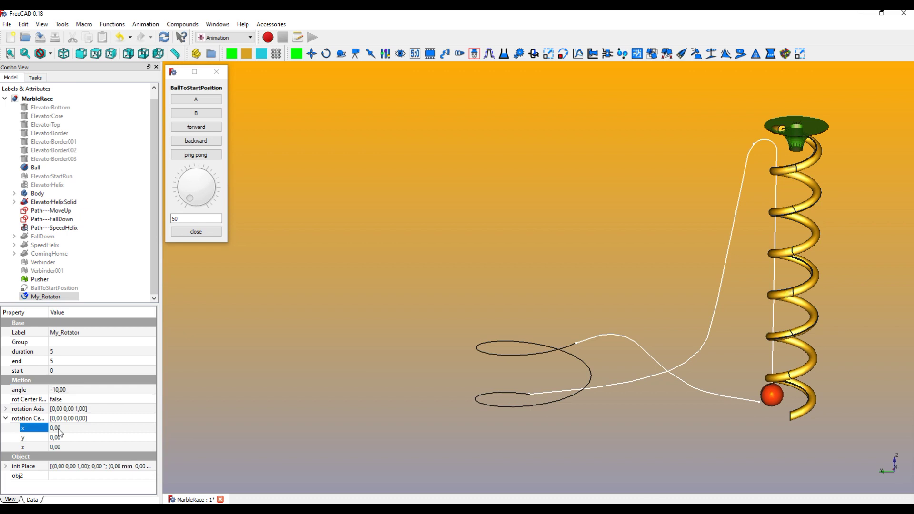
click(56, 428)
text(10)
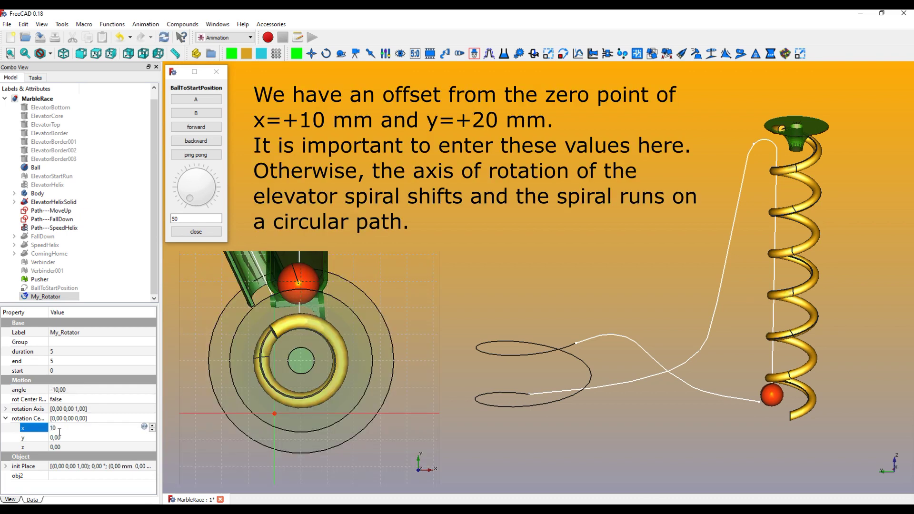
click(58, 435)
text(20)
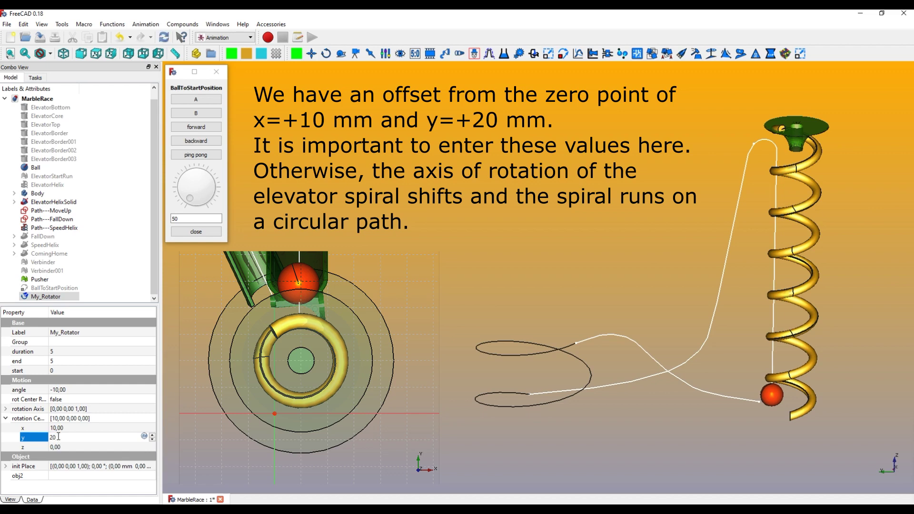
click(61, 476)
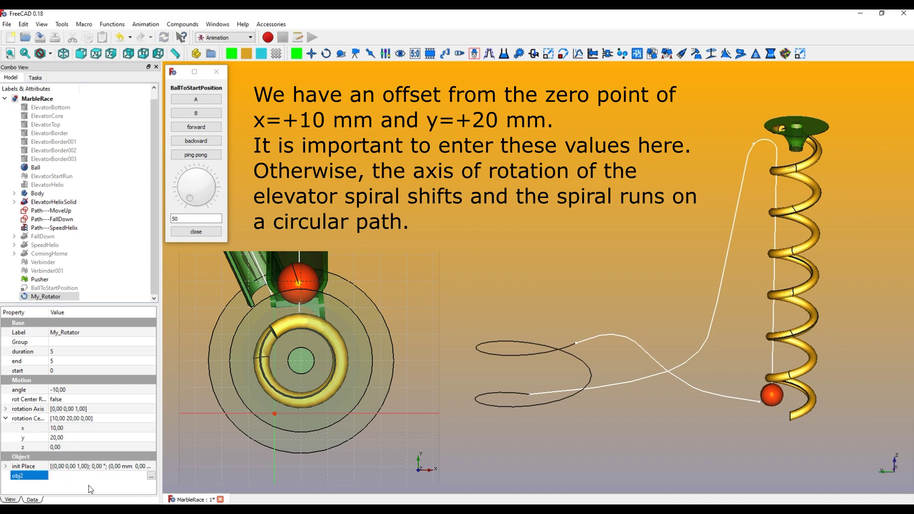
Link My_Rotator's obj2 to ElevatorHelixSolid and add a new manager object.
click(151, 477)
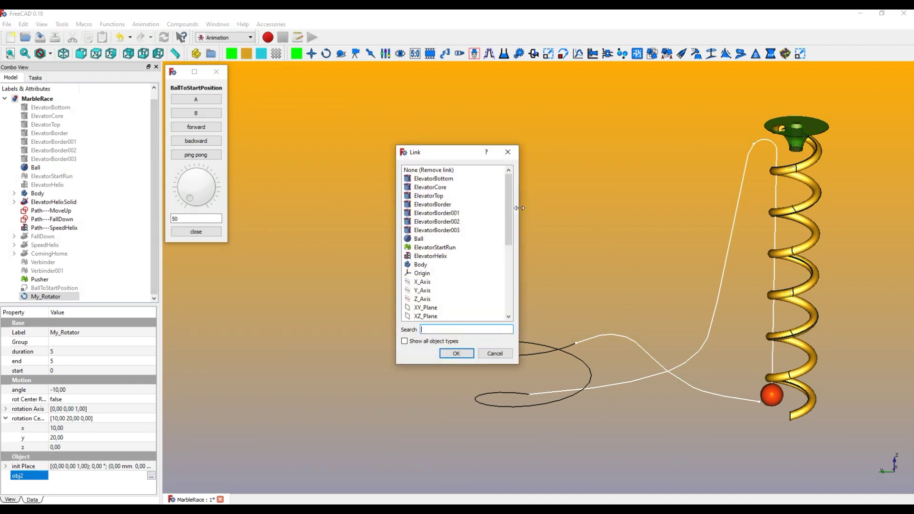
drag(509, 213, 514, 248)
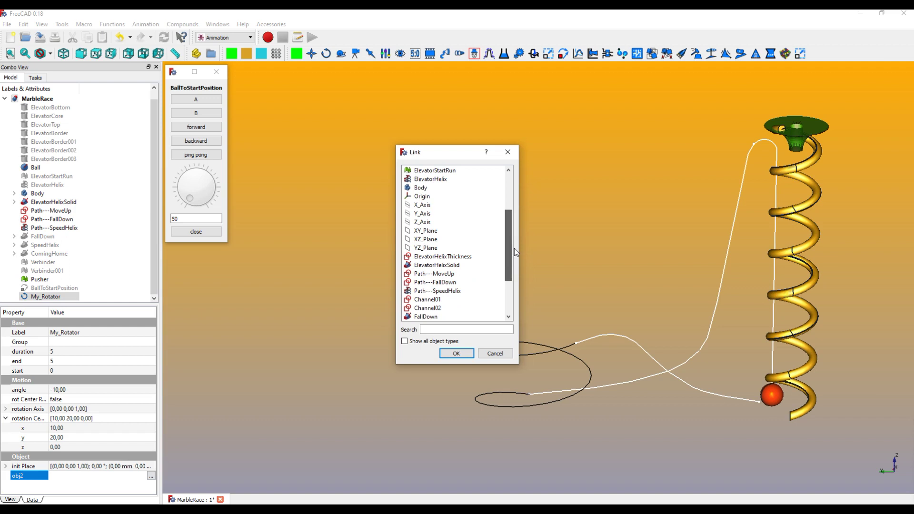
click(458, 269)
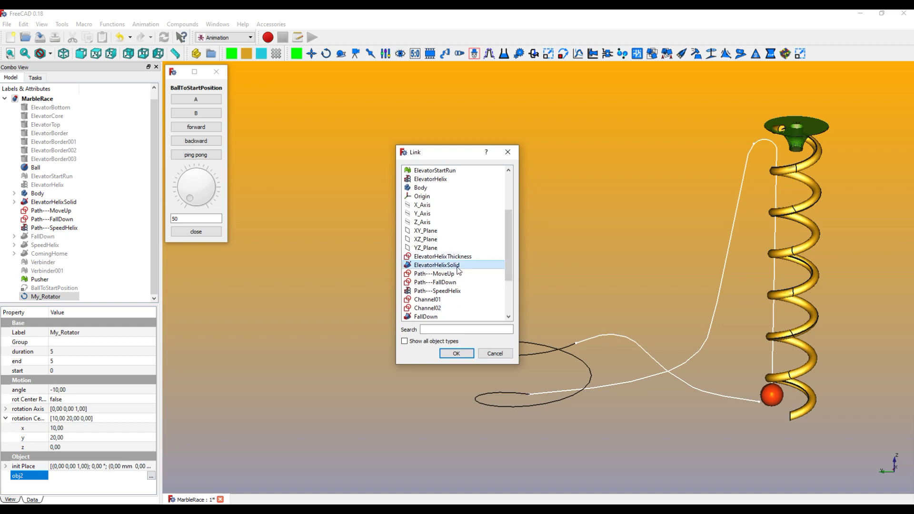
click(456, 353)
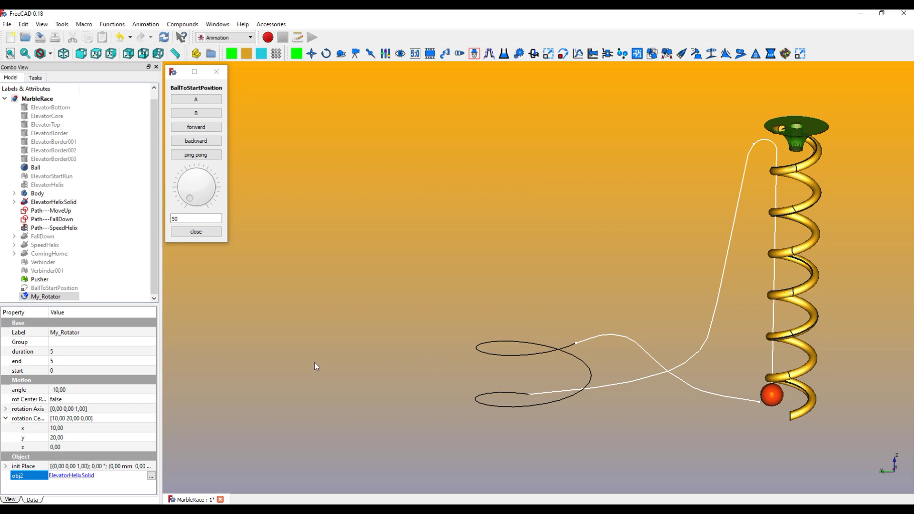
click(476, 56)
drag(156, 238, 156, 270)
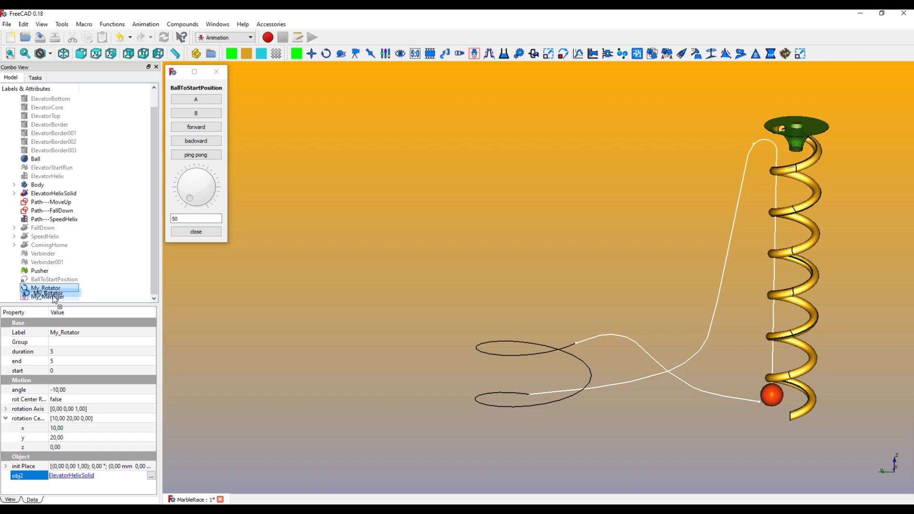
Move My_Rotator inside My_Manager and show the manager's settings.
drag(50, 290, 27, 296)
click(14, 296)
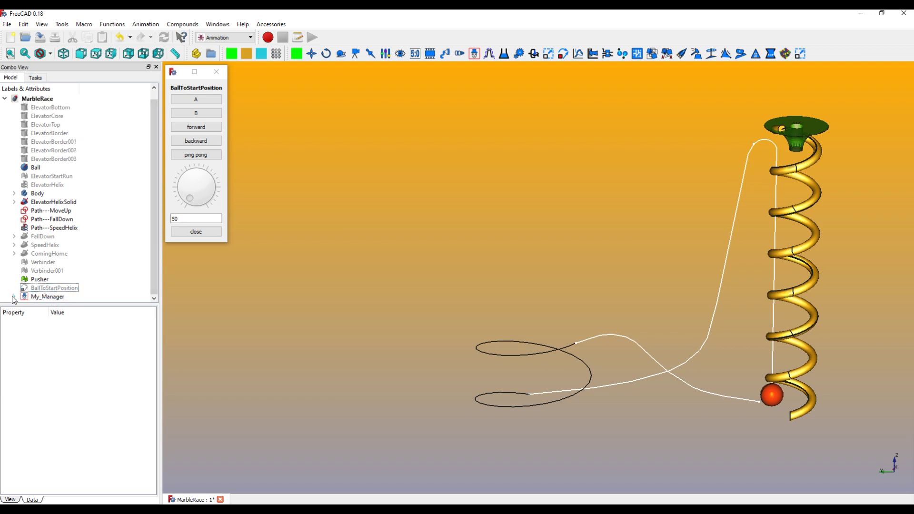
drag(152, 268, 152, 276)
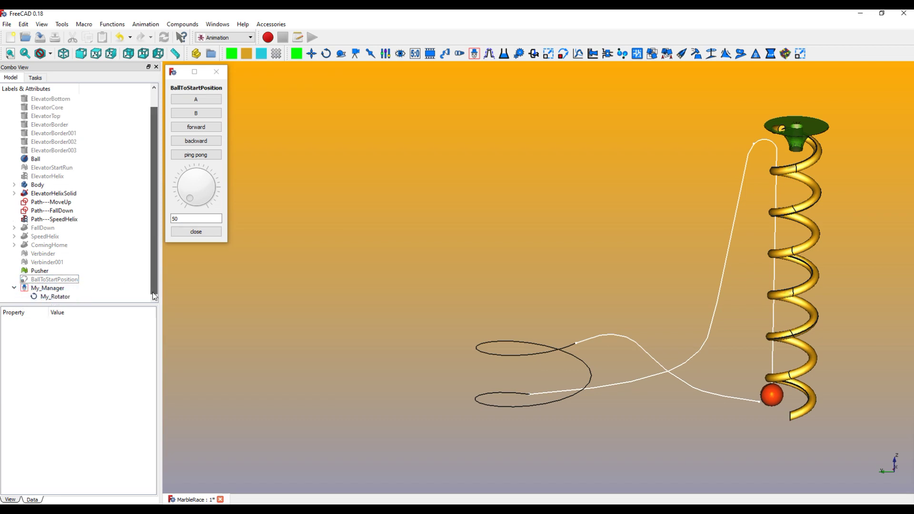
click(57, 298)
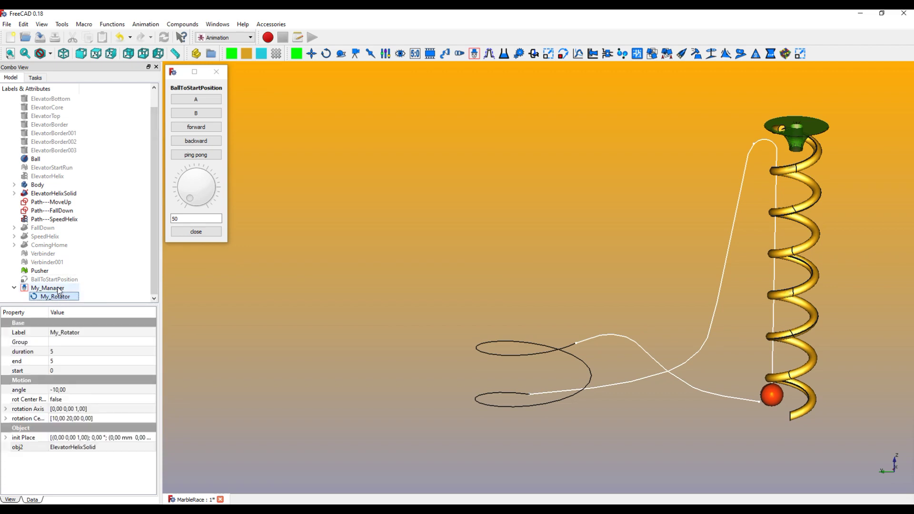
click(58, 291)
Set the manager's intervall to 1, step to 1 and sleeptime to 0.
click(65, 351)
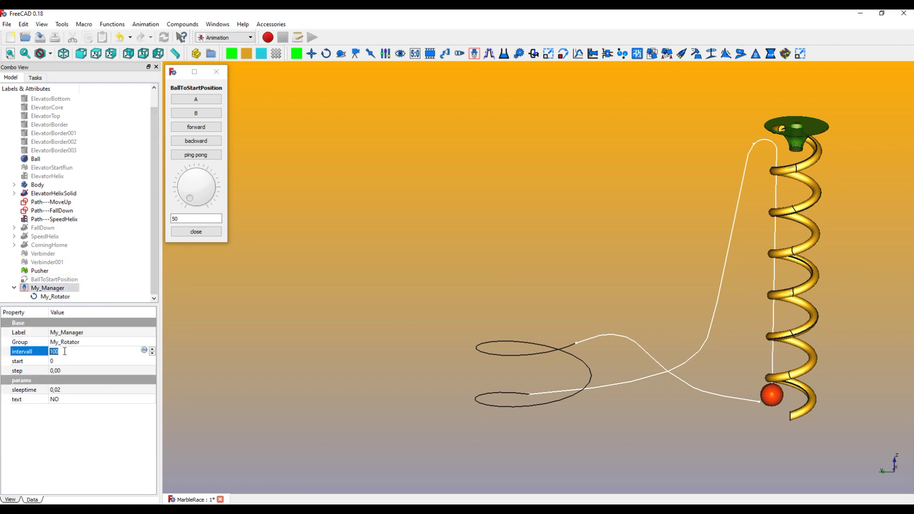
text(1)
click(67, 370)
text(1)
click(61, 389)
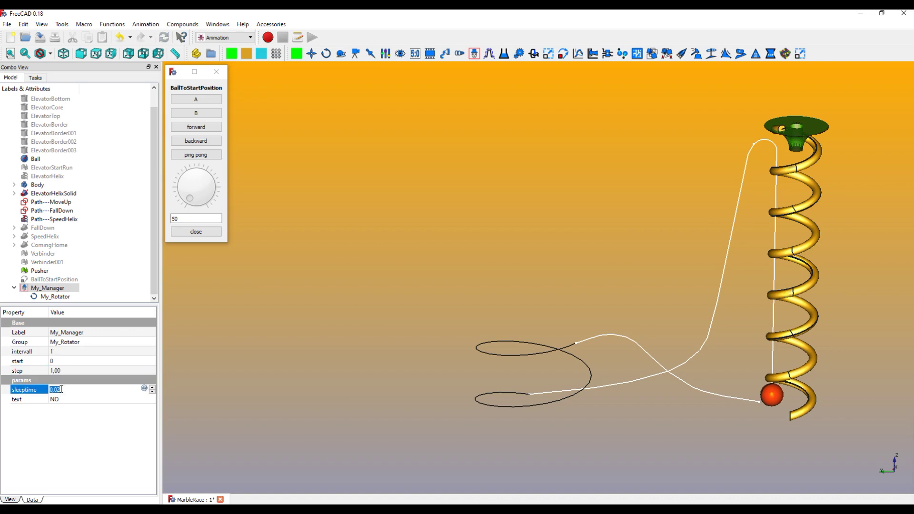
text(0)
key(Return)
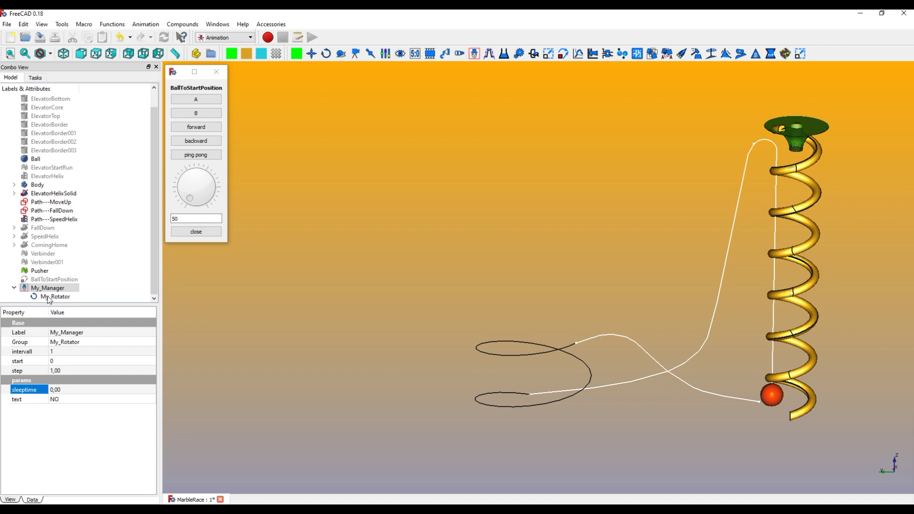
Rename My_Manager to ElevatorHelix[+].
click(52, 290)
right_click(52, 291)
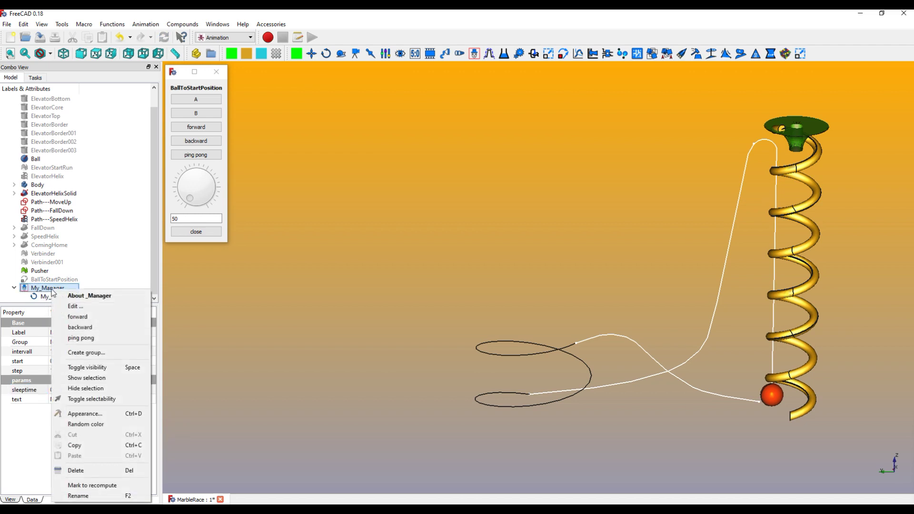
click(81, 496)
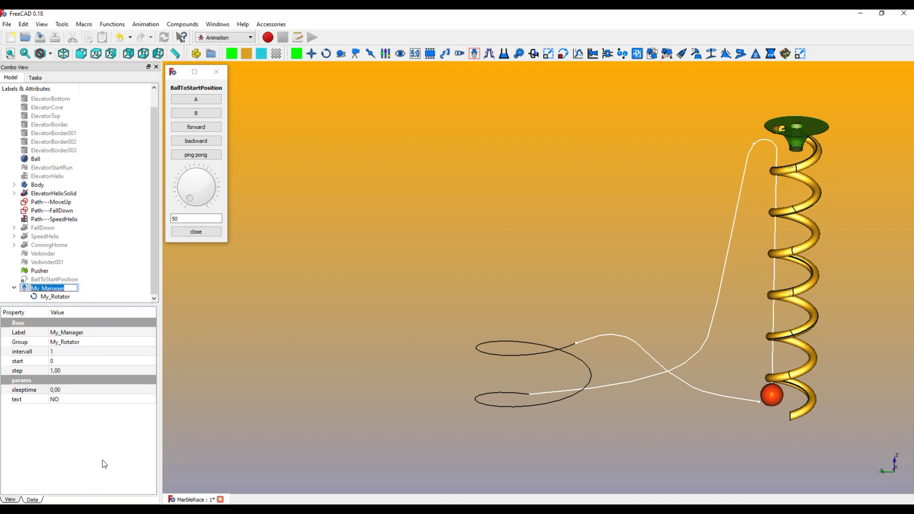
text(ElevatorHelix[+])
key(Return)
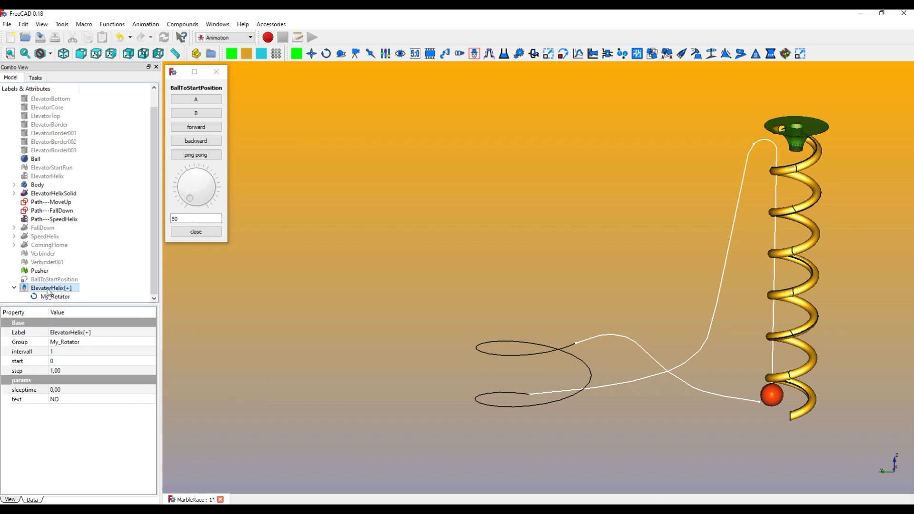
Open the ElevatorHelix[+] panel beside the ball panel, then run and stop the helix spin.
double_click(47, 288)
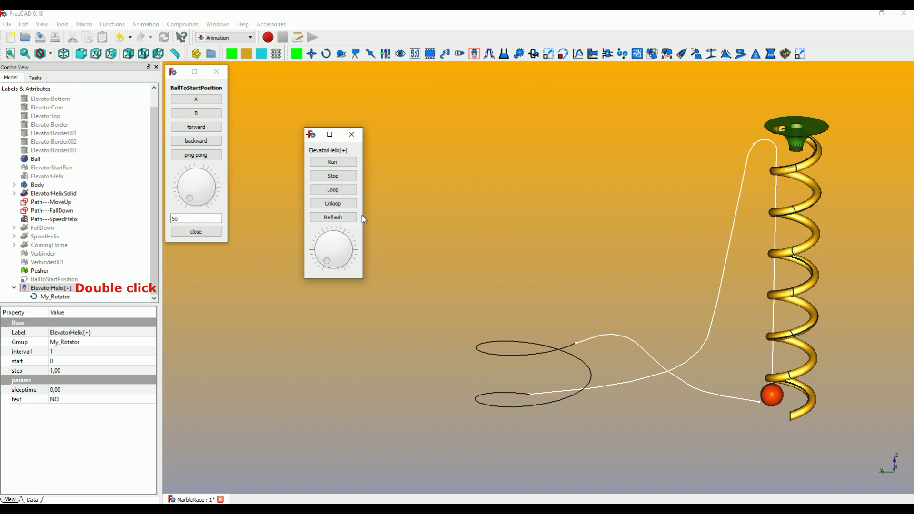
drag(362, 216, 410, 215)
mouse_move(331, 138)
mouse_down()
mouse_move(253, 63)
mouse_move(258, 77)
mouse_up()
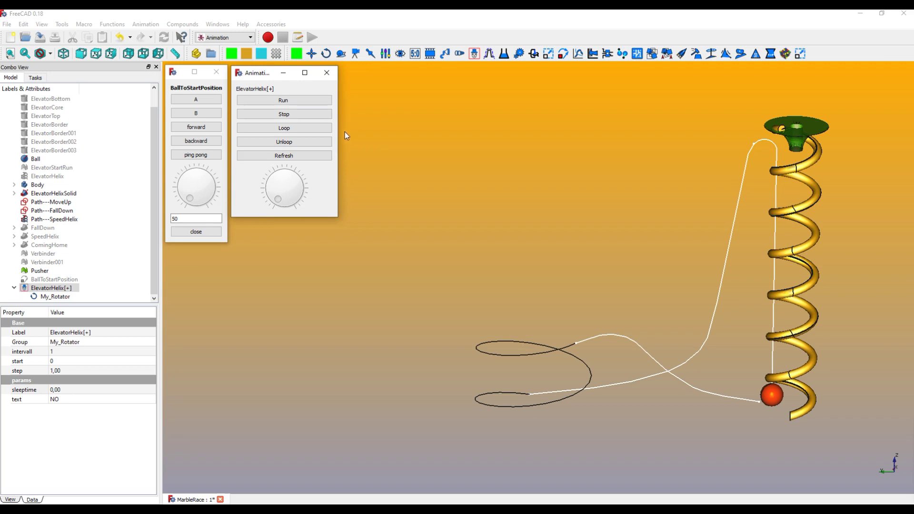
drag(337, 136, 288, 136)
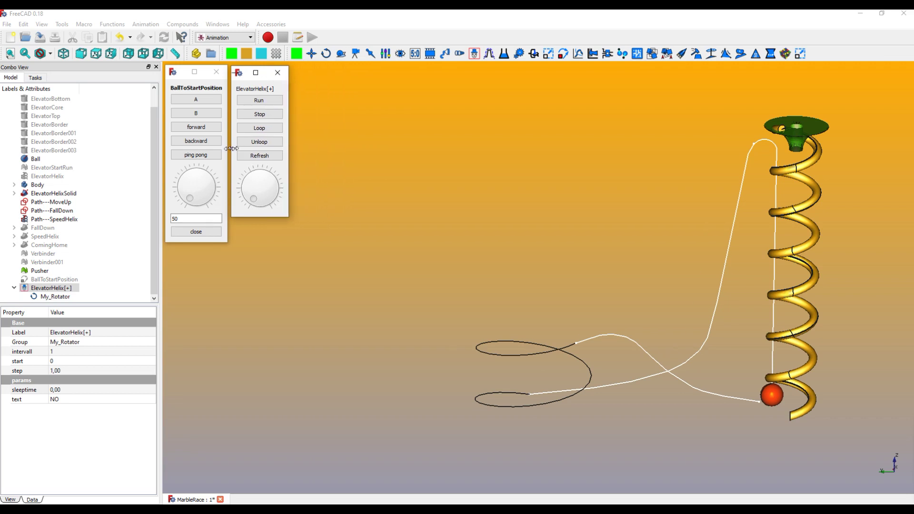
click(264, 101)
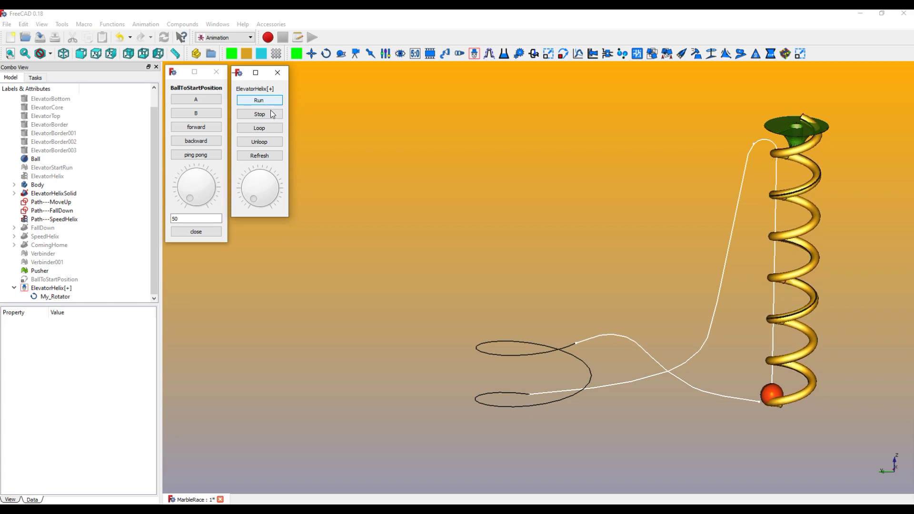
click(267, 112)
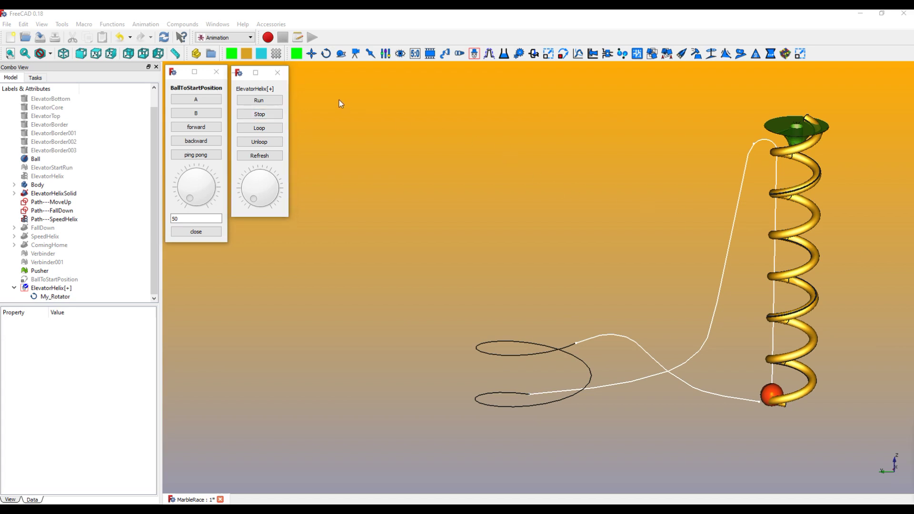
Add a new rotator and manager, and place My_Rotator001 inside My_Manager001.
click(322, 56)
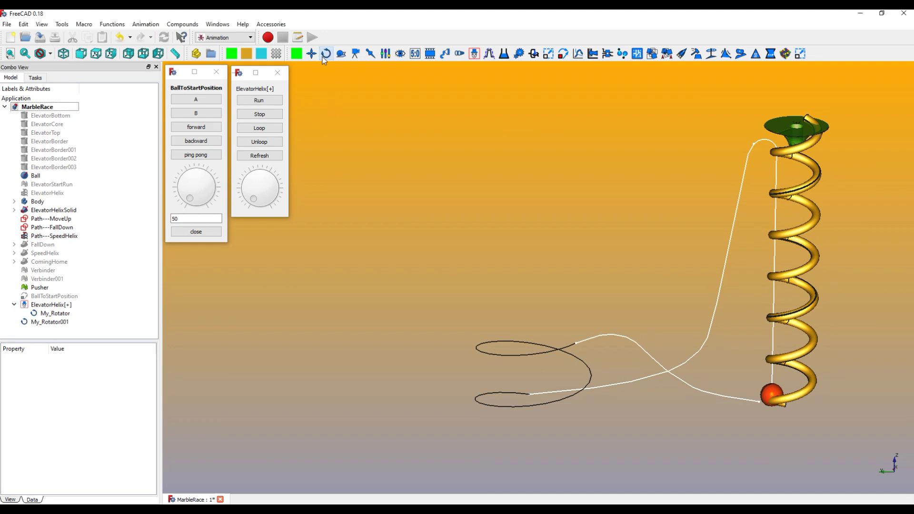
click(475, 56)
drag(46, 323, 49, 331)
click(15, 322)
click(46, 322)
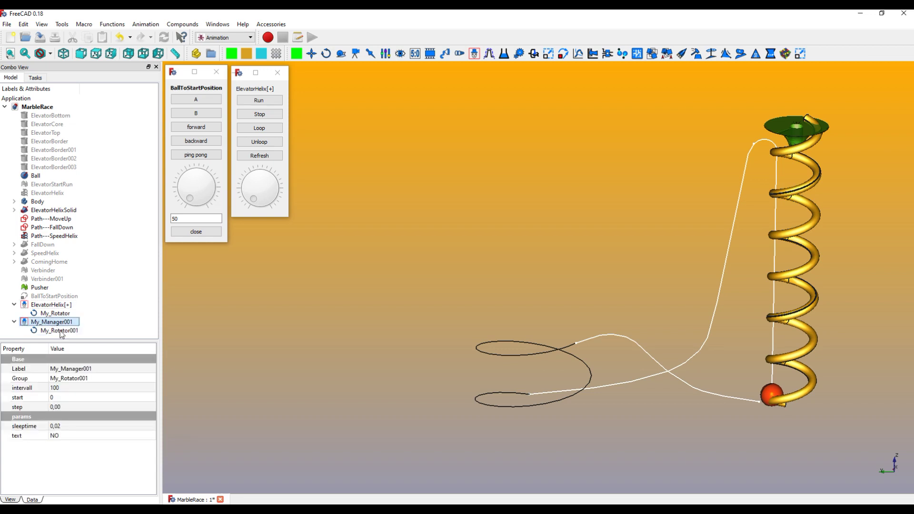
drag(86, 341, 110, 259)
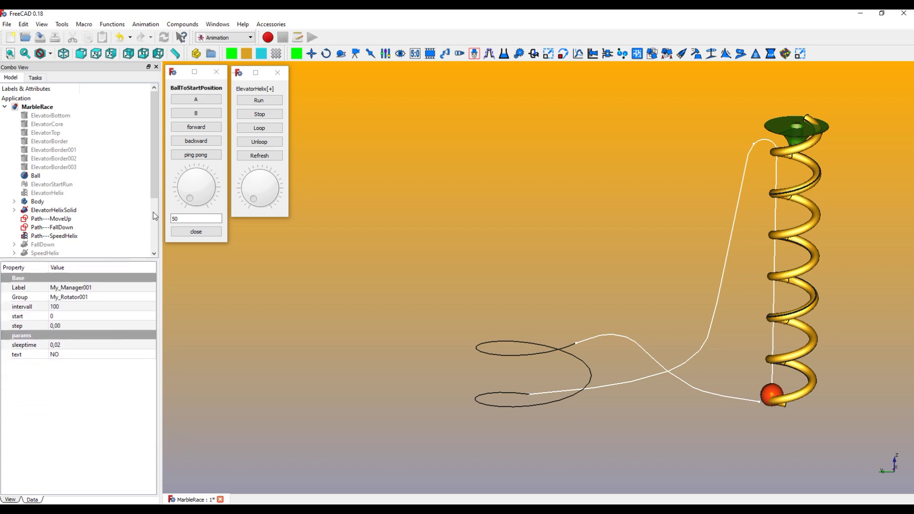
scroll(95, 255, down, 2)
scroll(95, 255, down, 1)
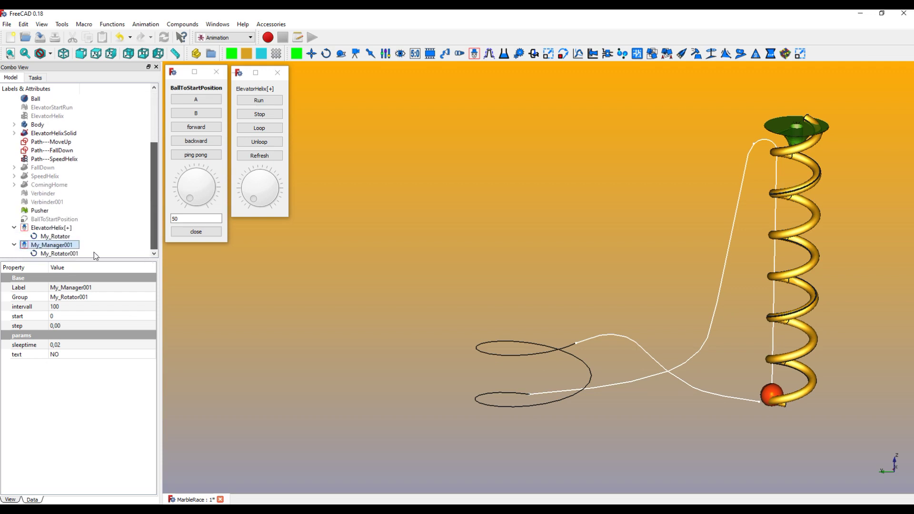
Rename My_Manager001 to ElevatorHelix[-].
right_click(60, 246)
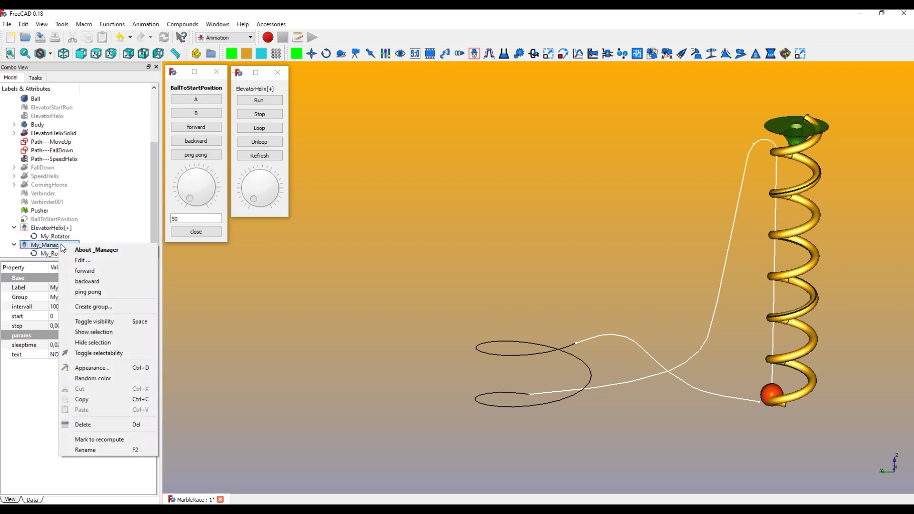
click(104, 449)
text(ElevatorHelix[-])
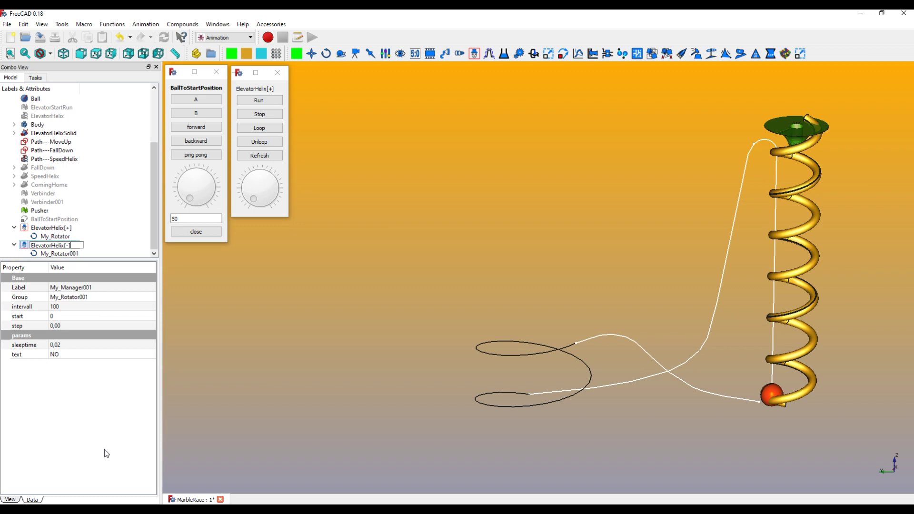
key(Return)
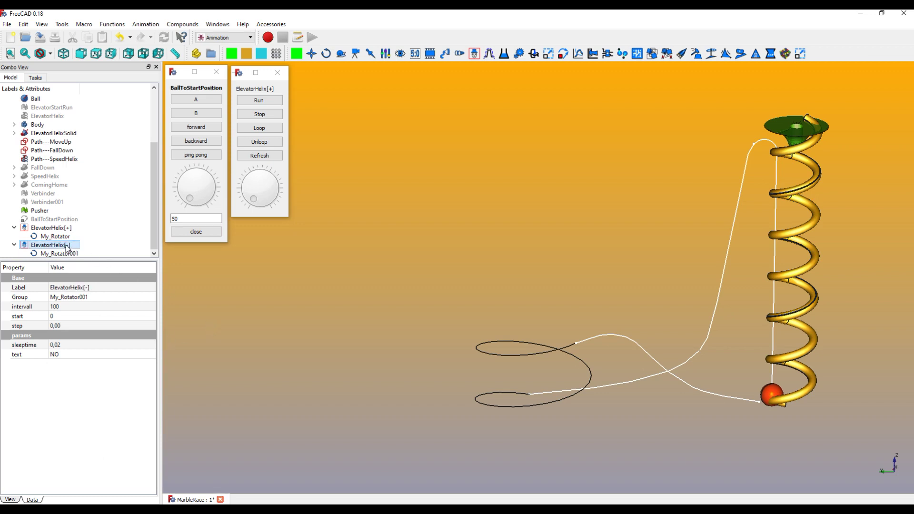
Set ElevatorHelix[-] to intervall 1, step 1 and sleeptime 0.
click(65, 307)
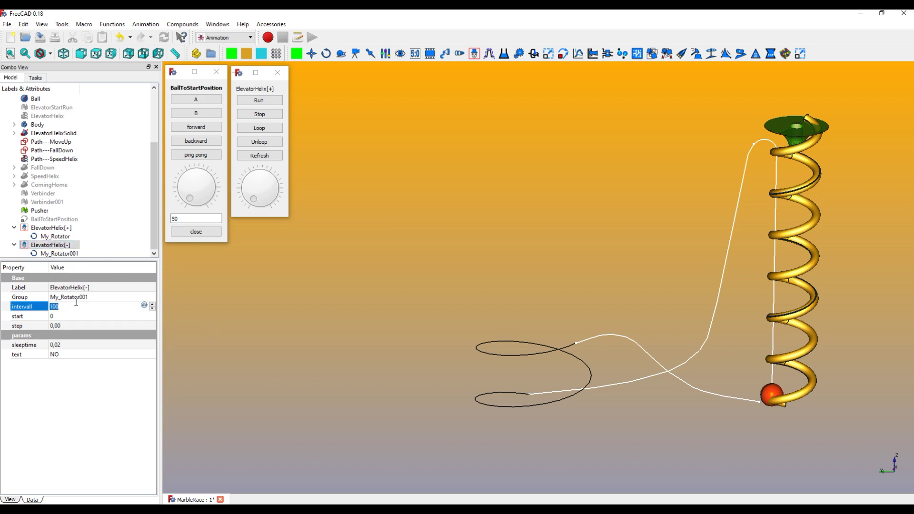
text(1)
click(61, 324)
text(1)
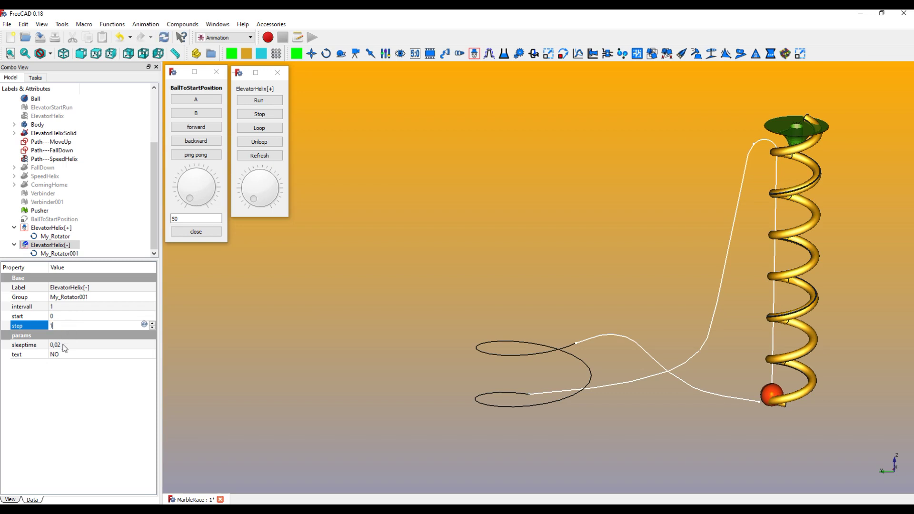
click(64, 344)
text(0)
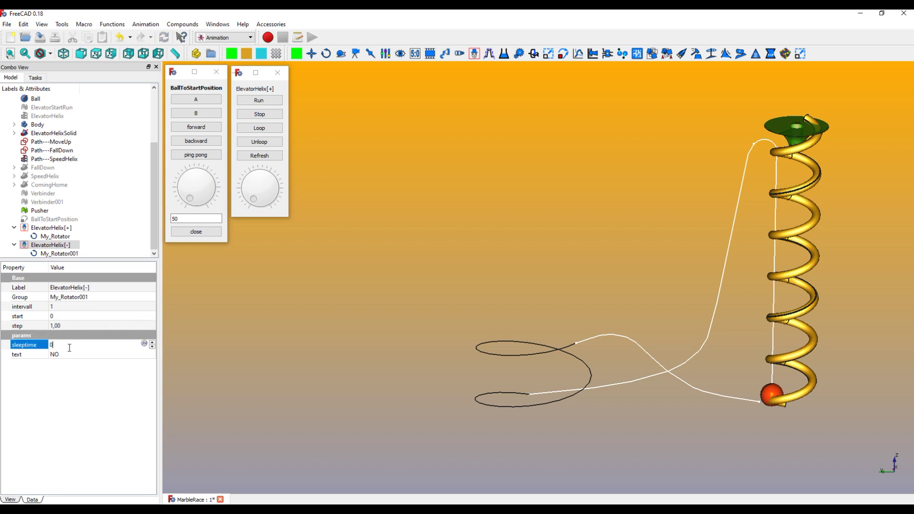
key(Return)
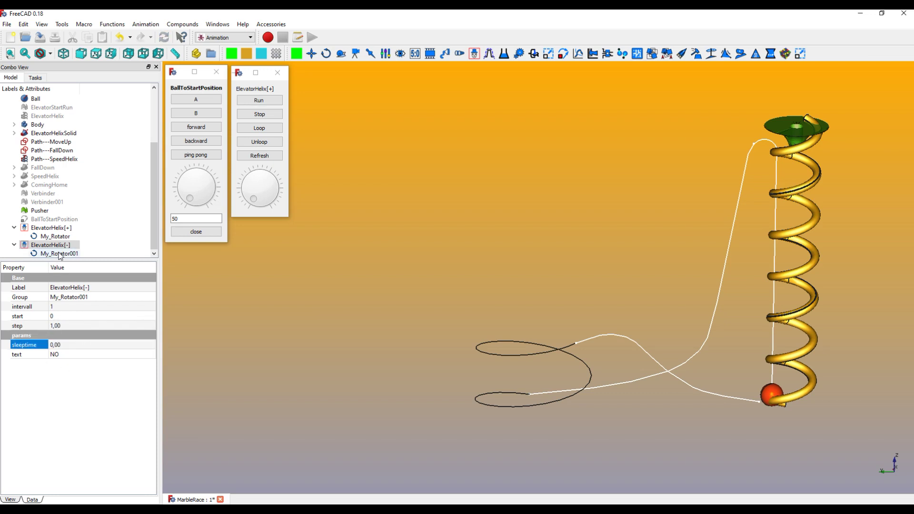
click(67, 253)
click(62, 306)
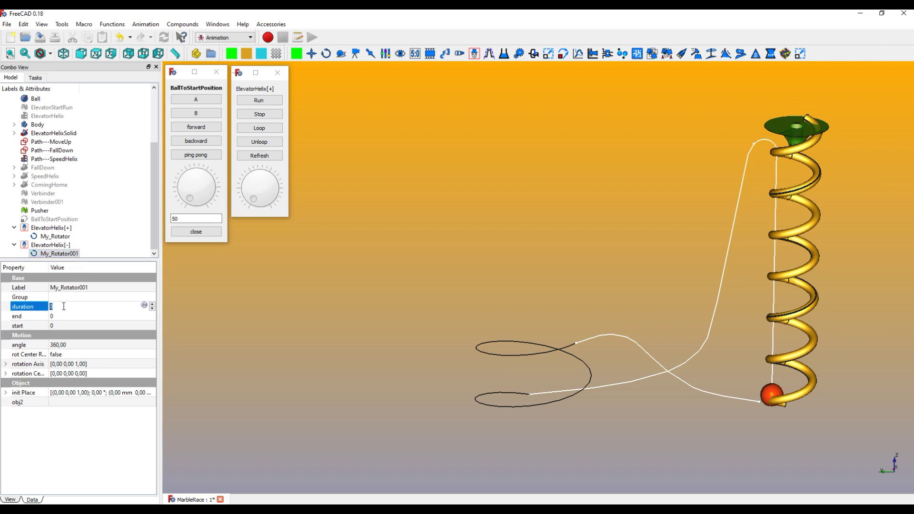
Give My_Rotator001 duration 1, angle 10 and rotation centre x 10, y 20.
text(1)
click(67, 345)
text(10)
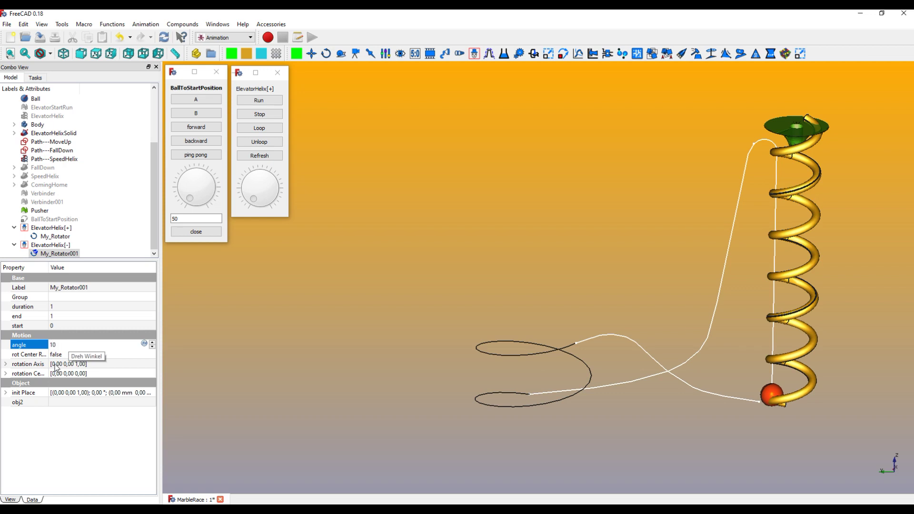
click(6, 374)
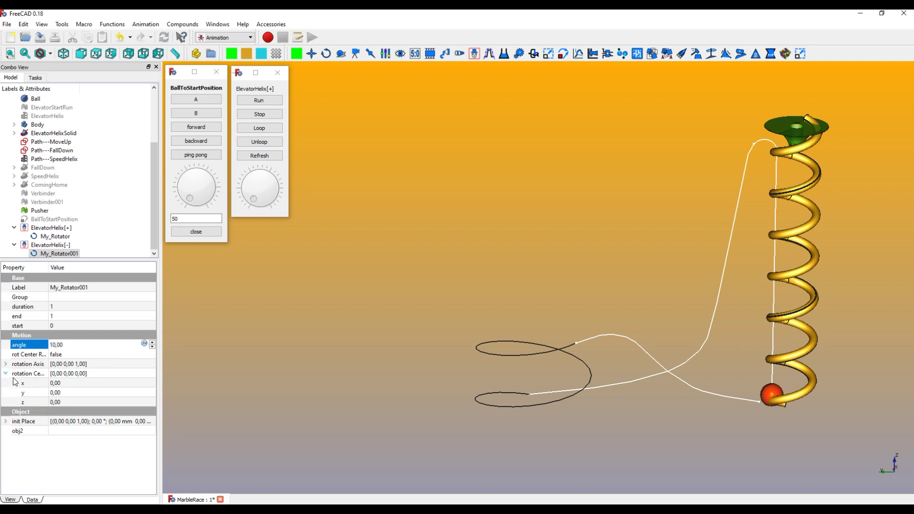
click(65, 383)
text(10)
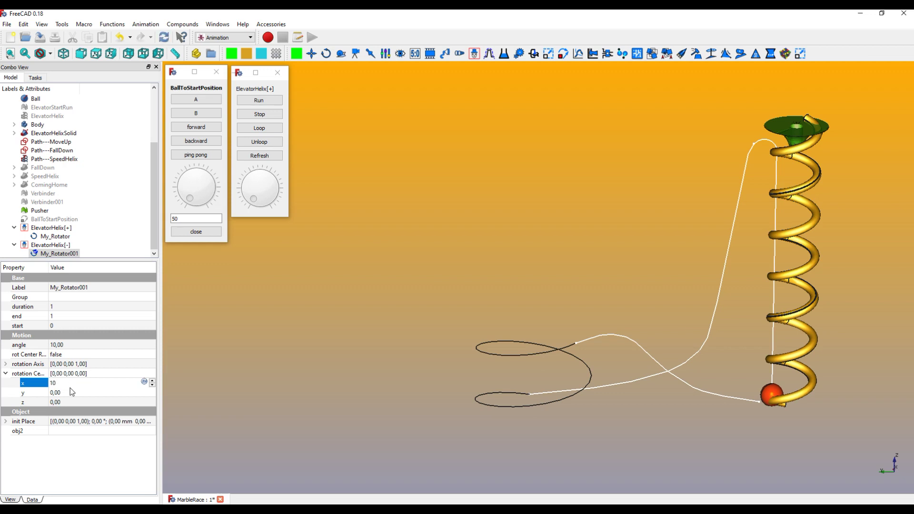
click(69, 390)
text(20)
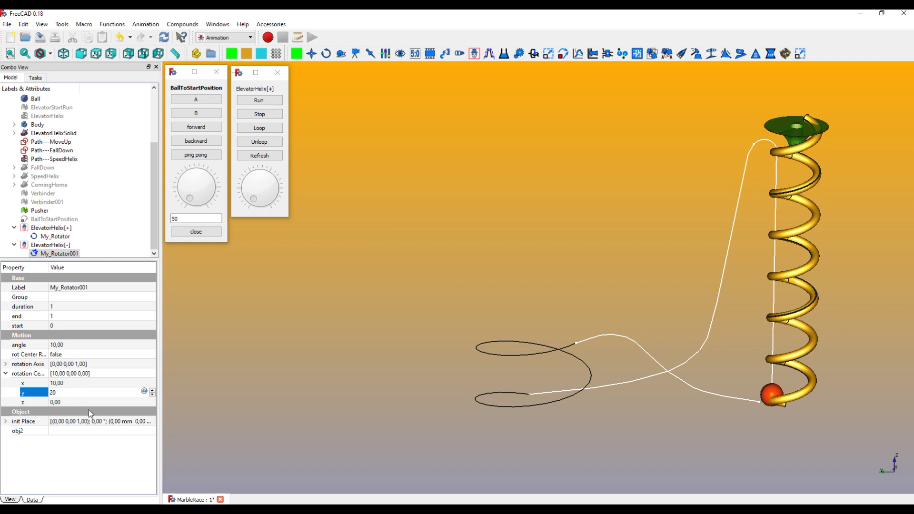
Link My_Rotator001's obj2 to ElevatorHelixSolid.
click(87, 427)
click(150, 431)
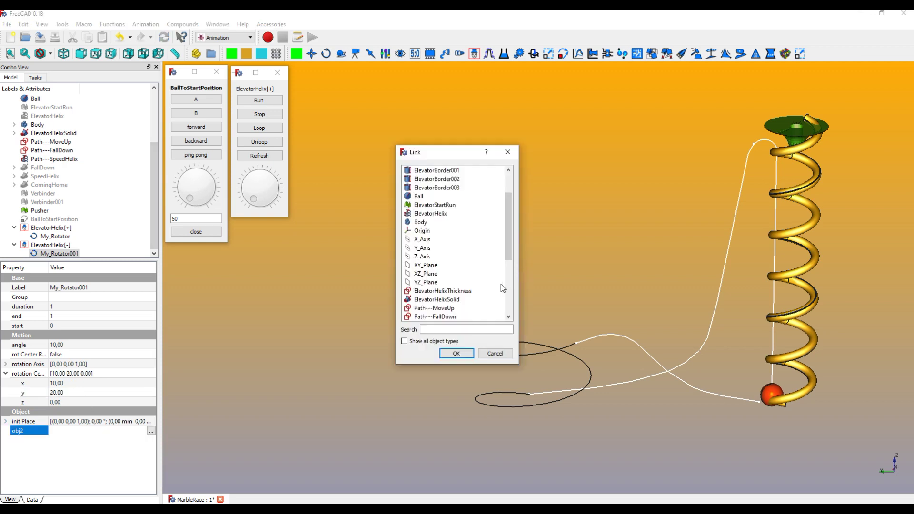
click(453, 302)
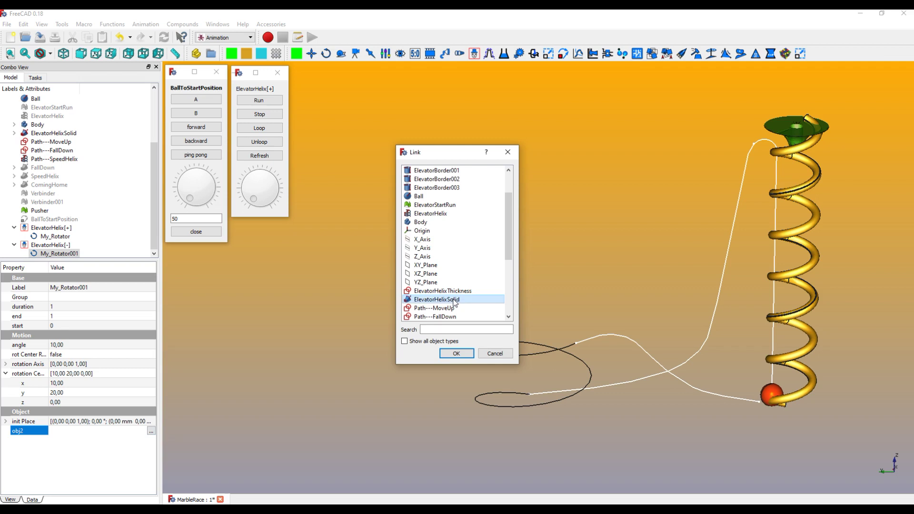
click(455, 353)
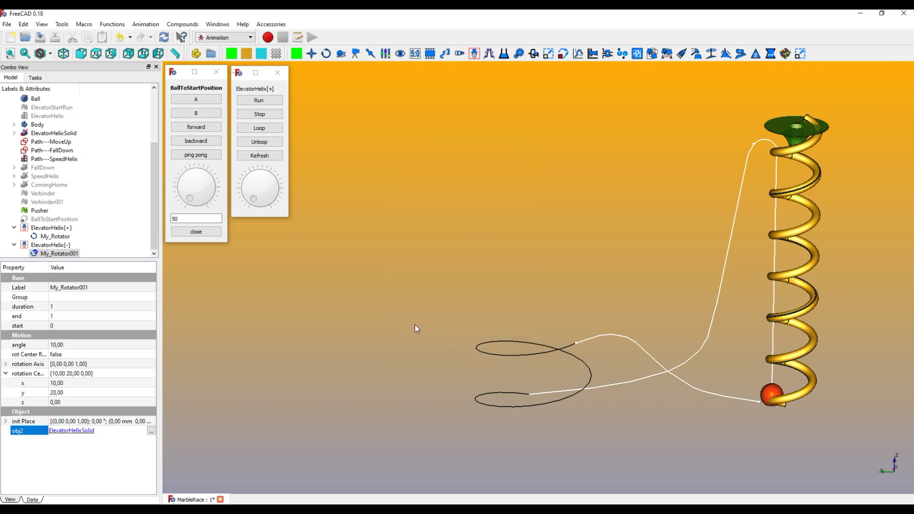
Open the ElevatorHelix[-] control panel, then run and stop its rotation.
drag(128, 262, 135, 349)
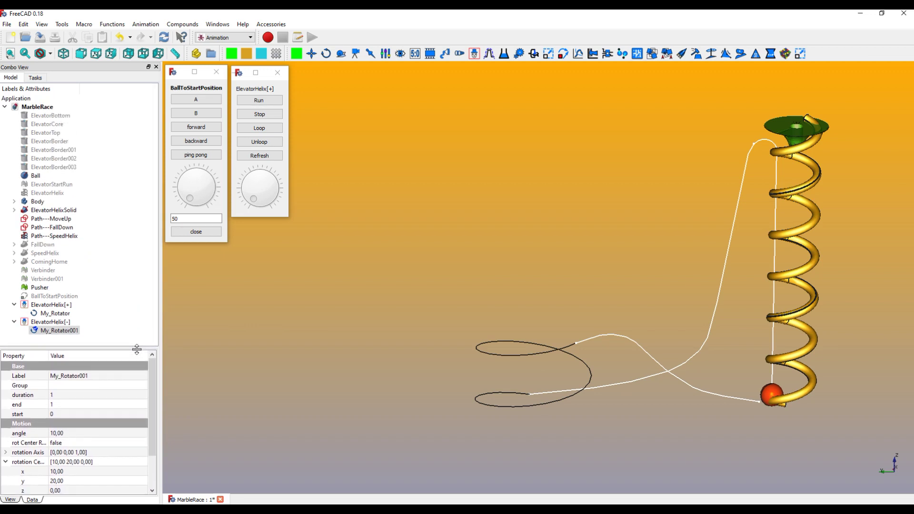
click(55, 323)
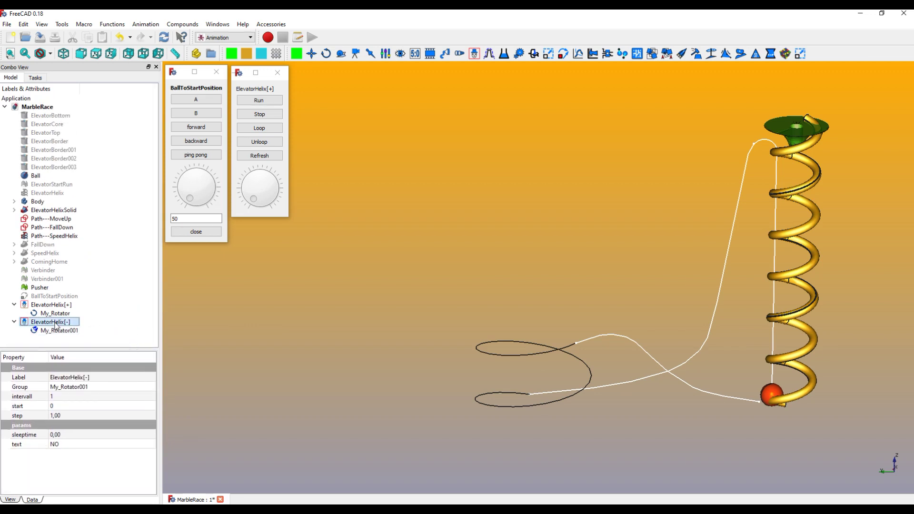
double_click(55, 322)
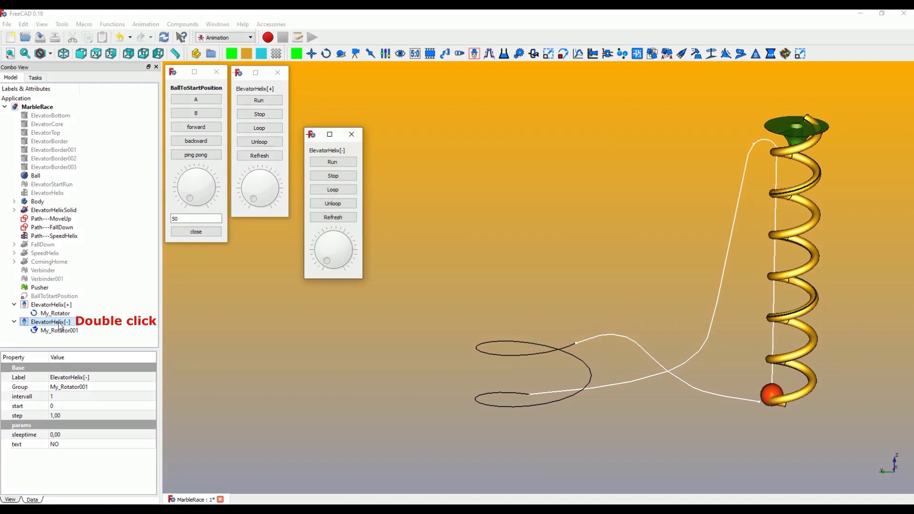
click(347, 165)
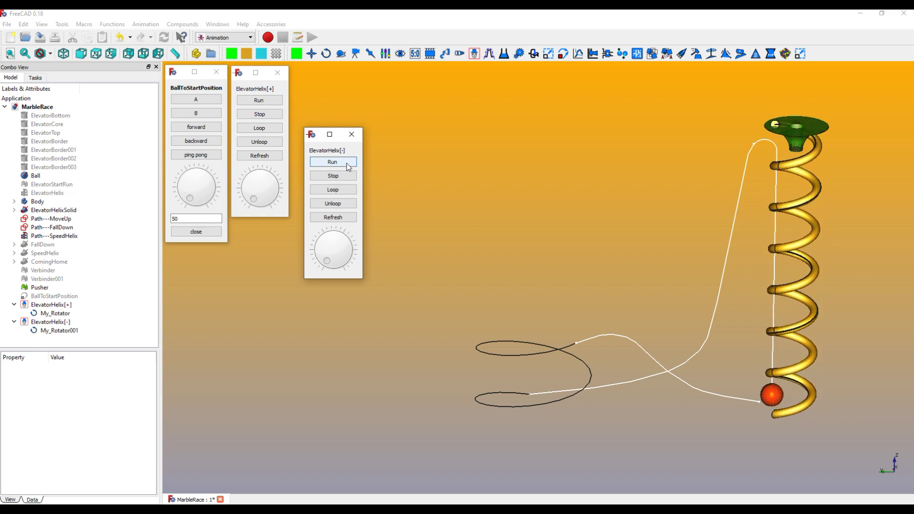
click(343, 177)
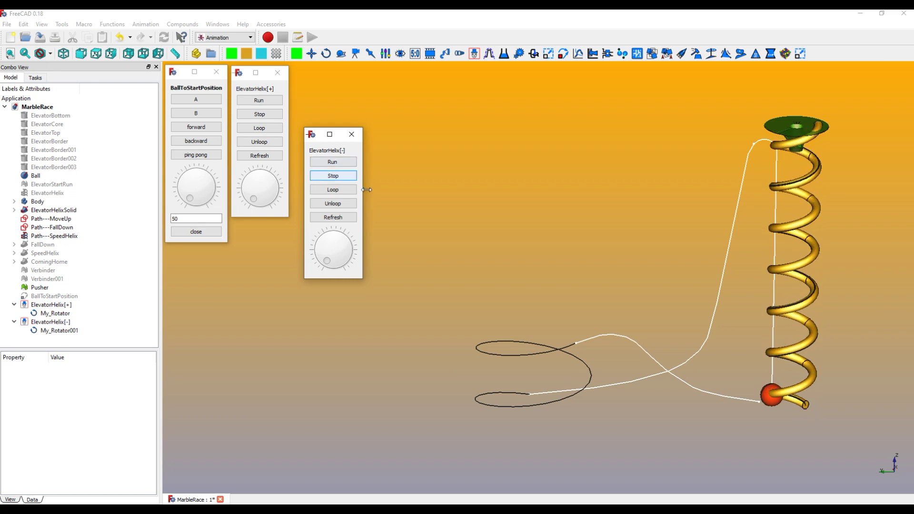
click(333, 182)
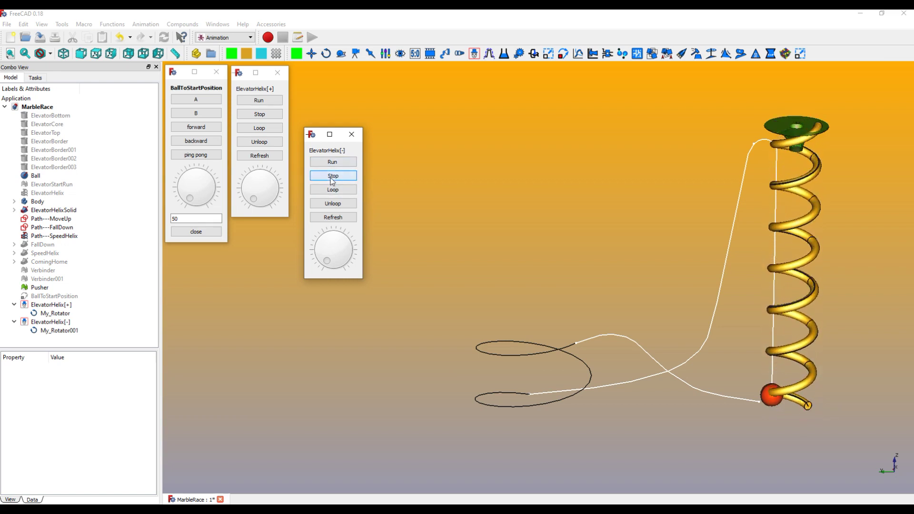
Resize and line up the ElevatorHelix[-] panel with the others, then run ElevatorHelix[+].
drag(362, 189, 417, 189)
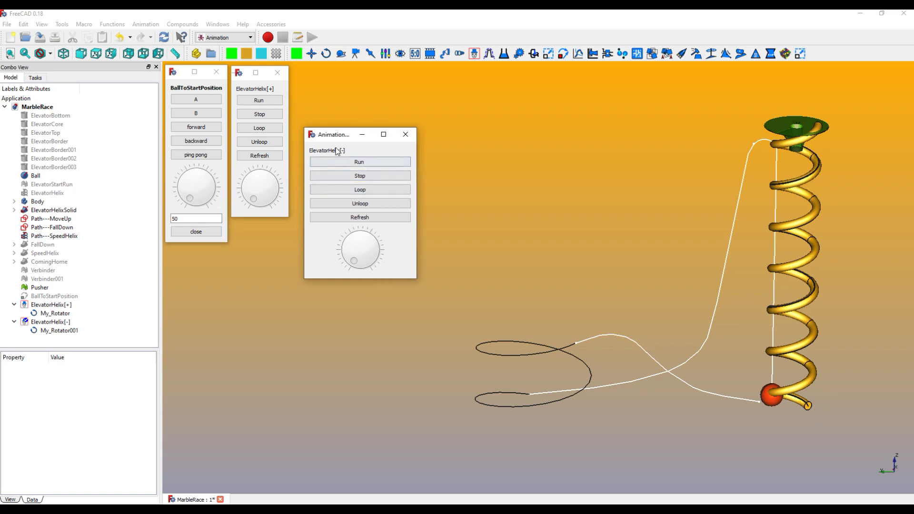
drag(332, 135, 319, 77)
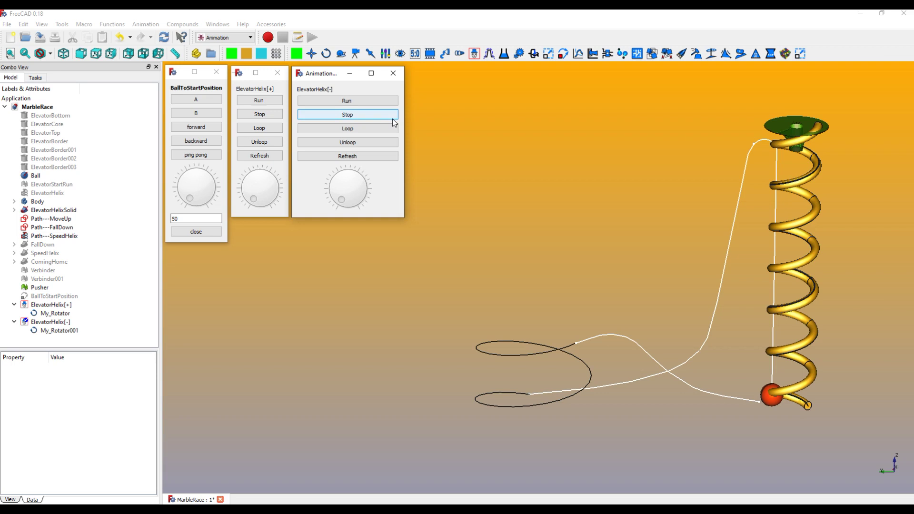
drag(404, 123, 349, 139)
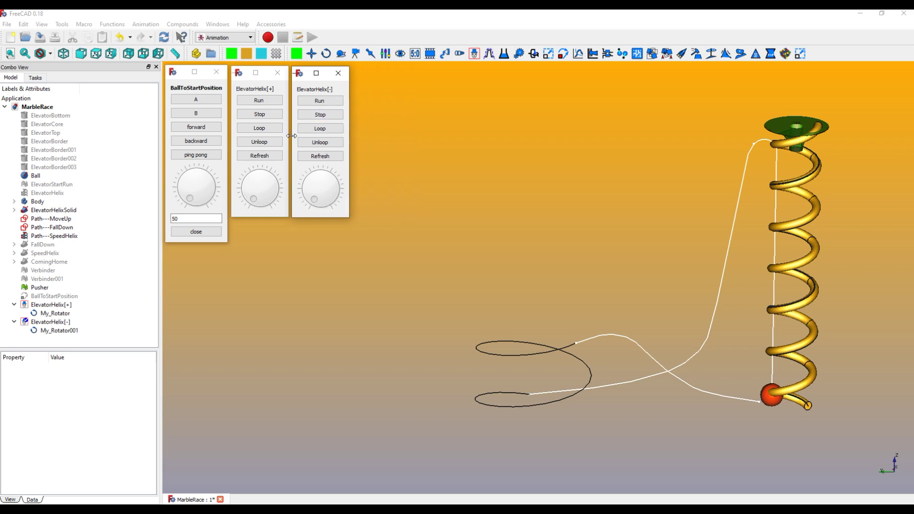
click(257, 100)
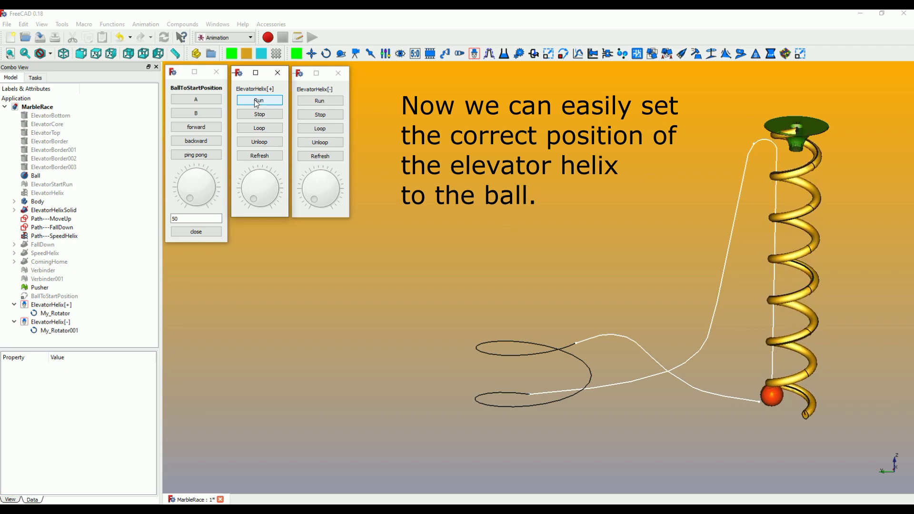
Briefly run ElevatorHelix[-], then stop both rotations once the helix's lower end meets the ball.
click(310, 101)
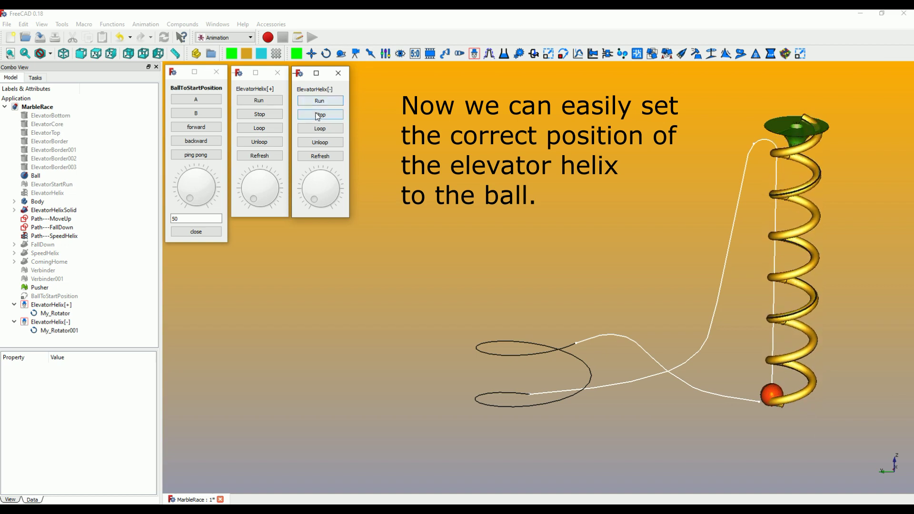
click(317, 114)
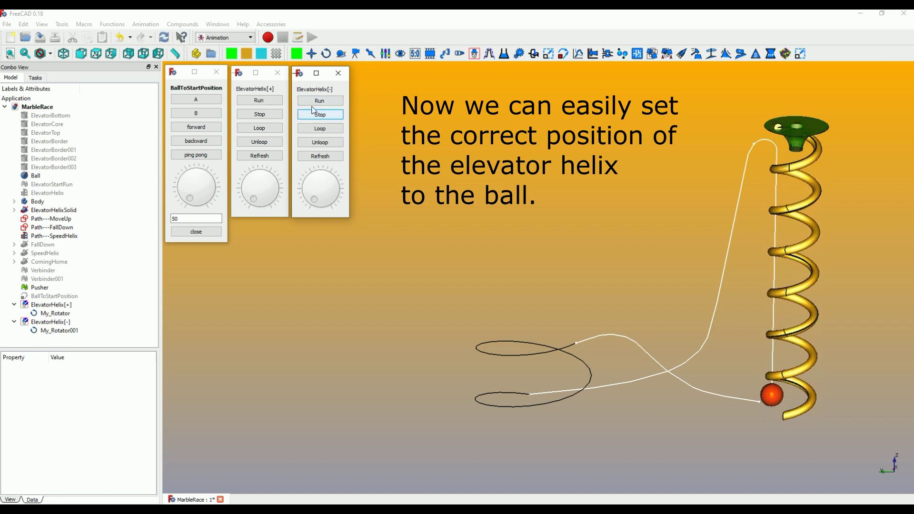
click(269, 102)
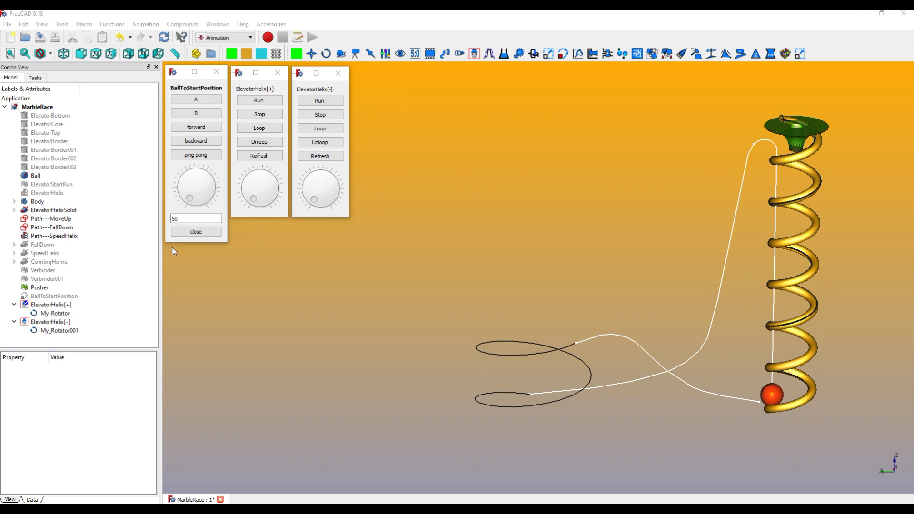
Collapse both ElevatorHelix groups, add a new manager and rename it Elevator.
click(15, 305)
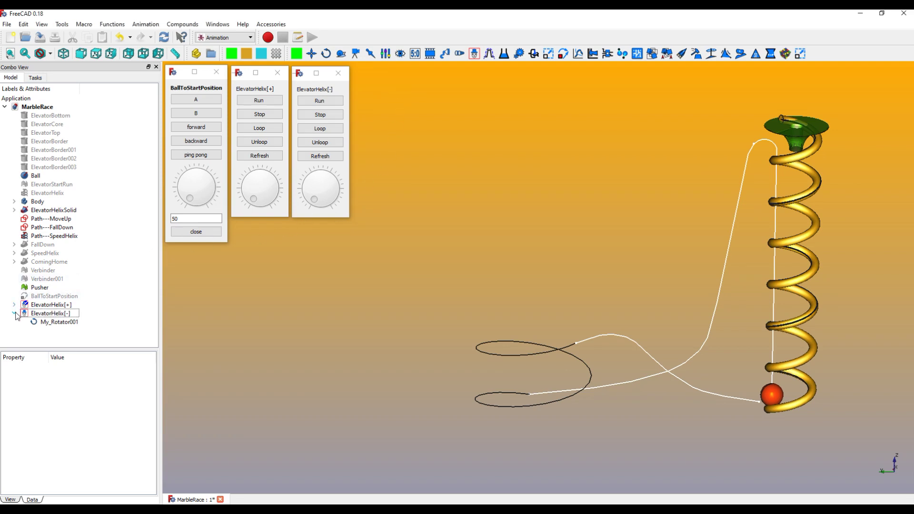
click(14, 313)
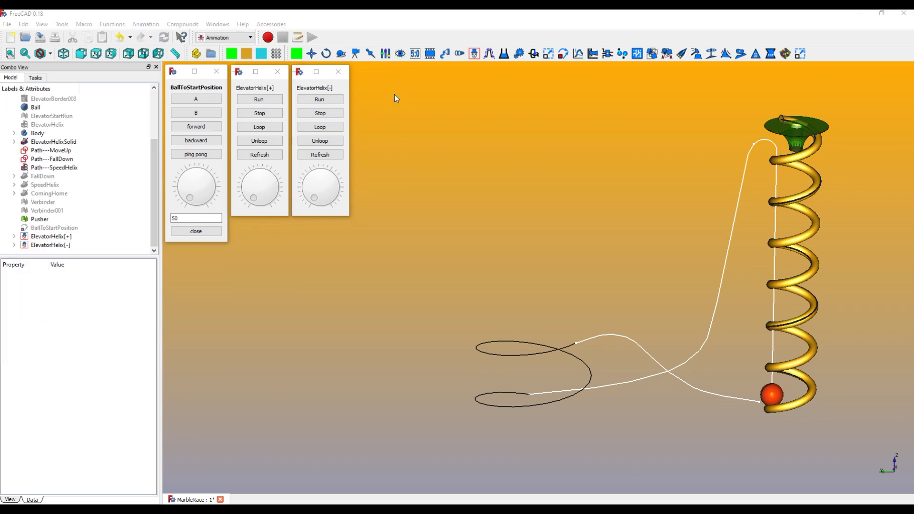
click(474, 53)
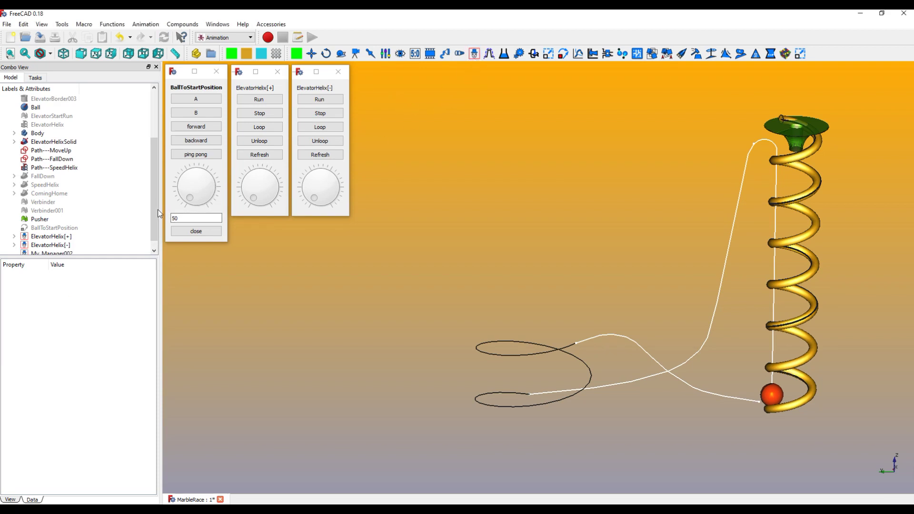
drag(156, 210, 155, 236)
click(51, 245)
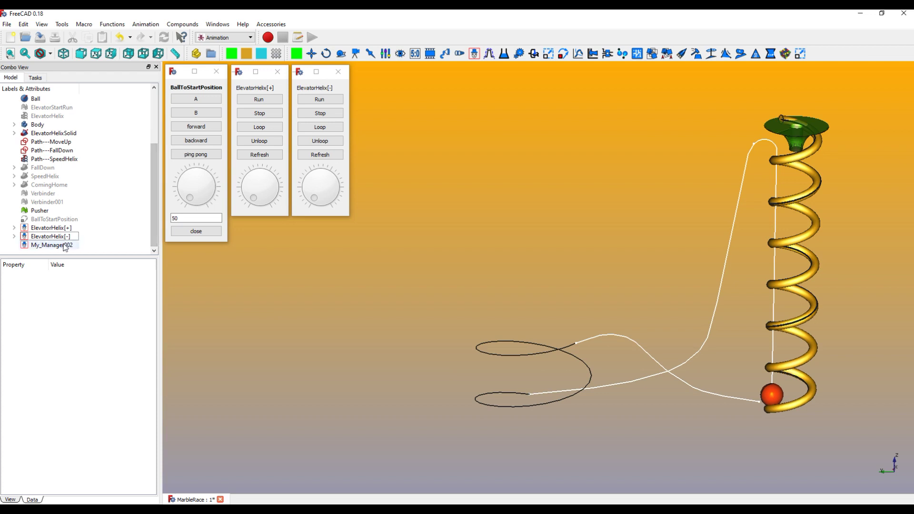
right_click(52, 247)
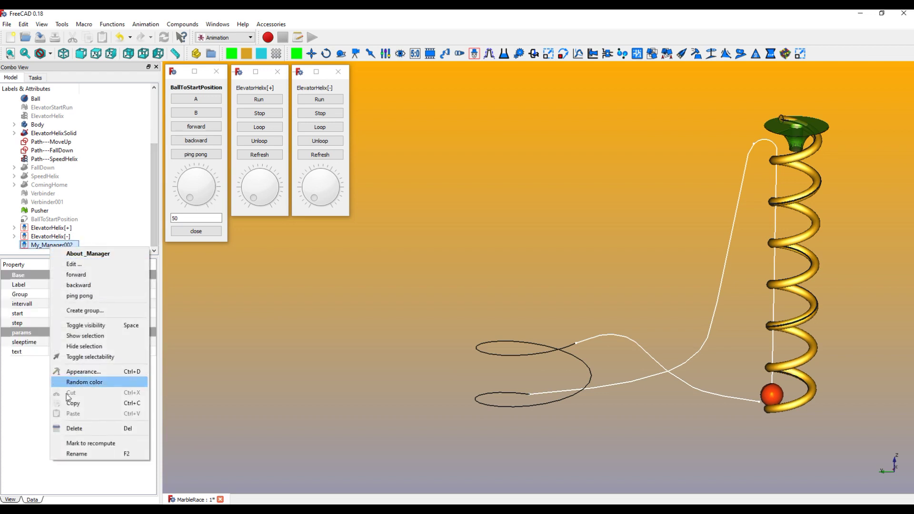
click(76, 453)
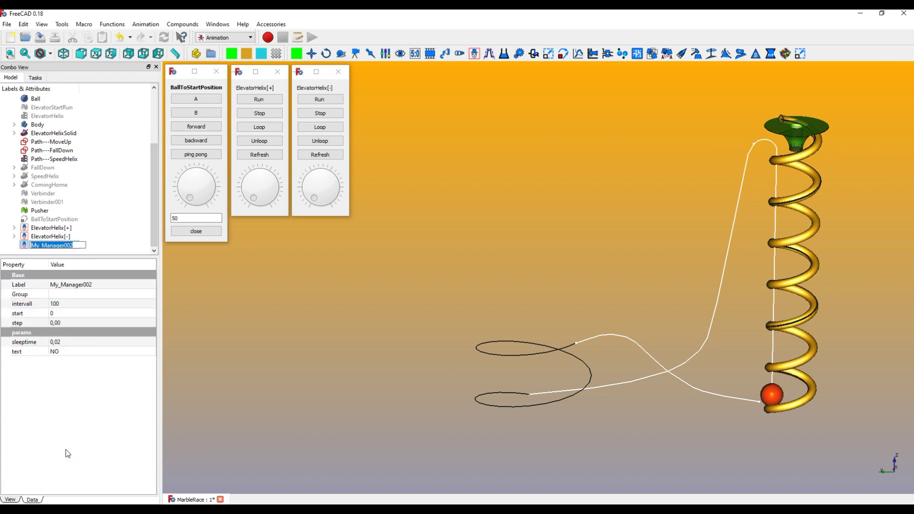
text(Elevator)
key(Return)
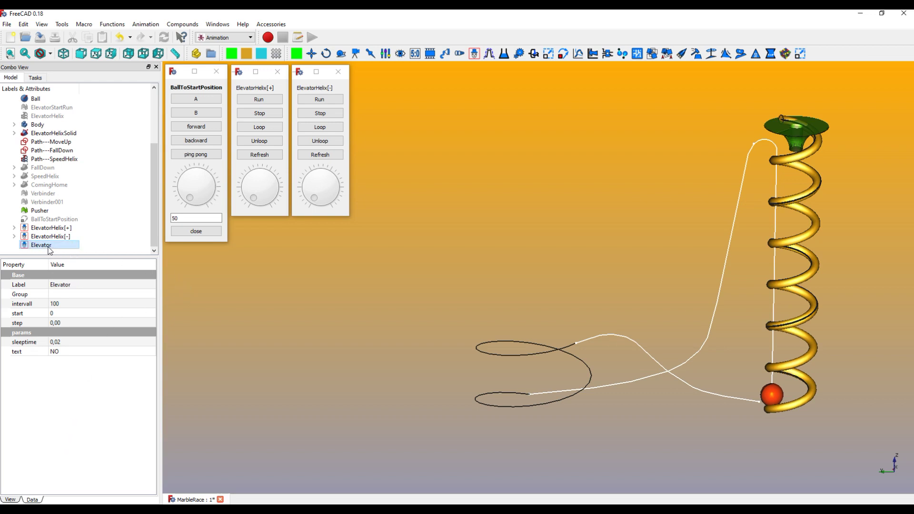
Set Elevator's intervall to 1, step to 1 and sleeptime to 0.
click(63, 303)
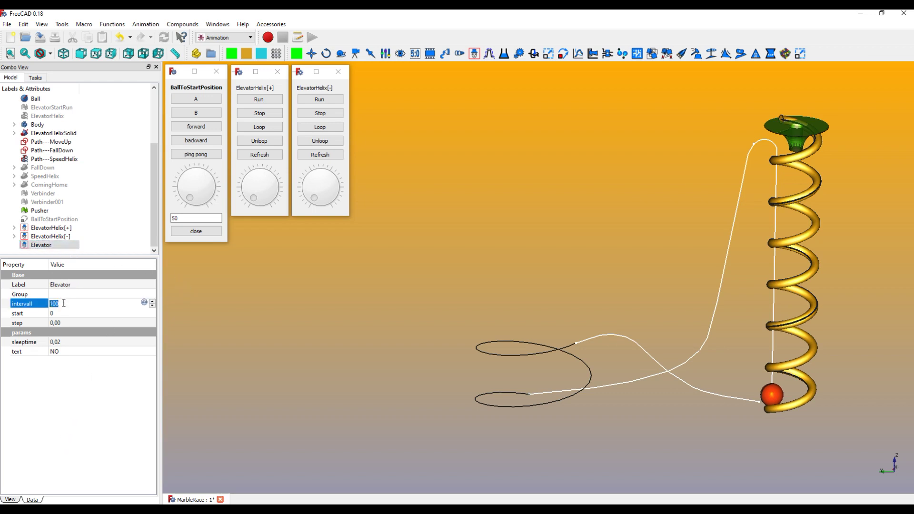
text(1)
click(78, 321)
text(1)
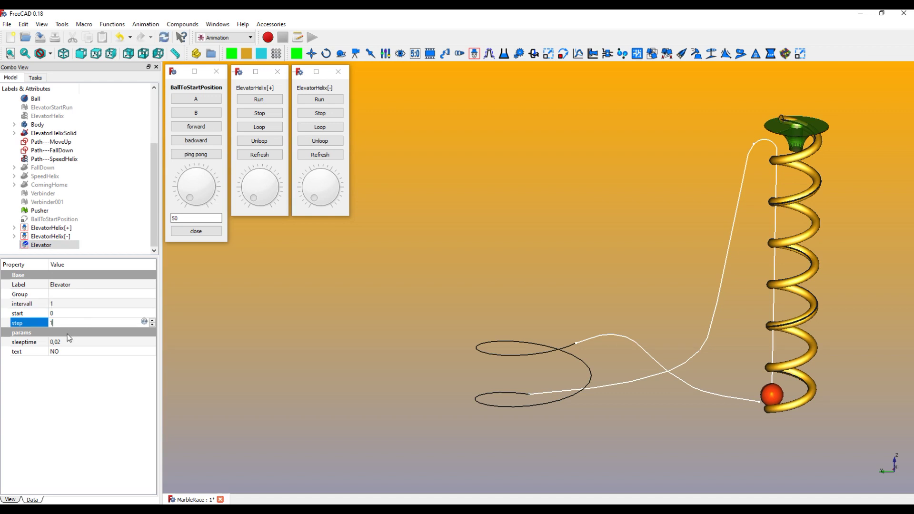
click(63, 341)
text(0)
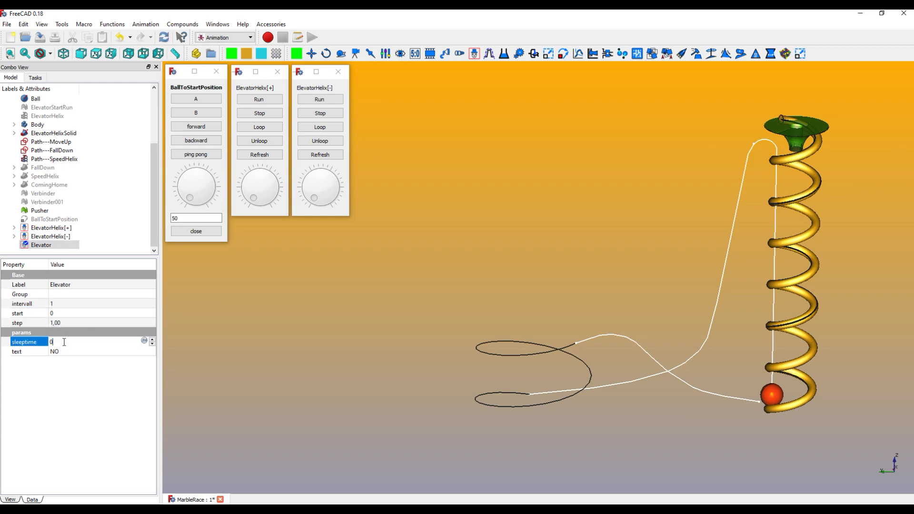
key(Return)
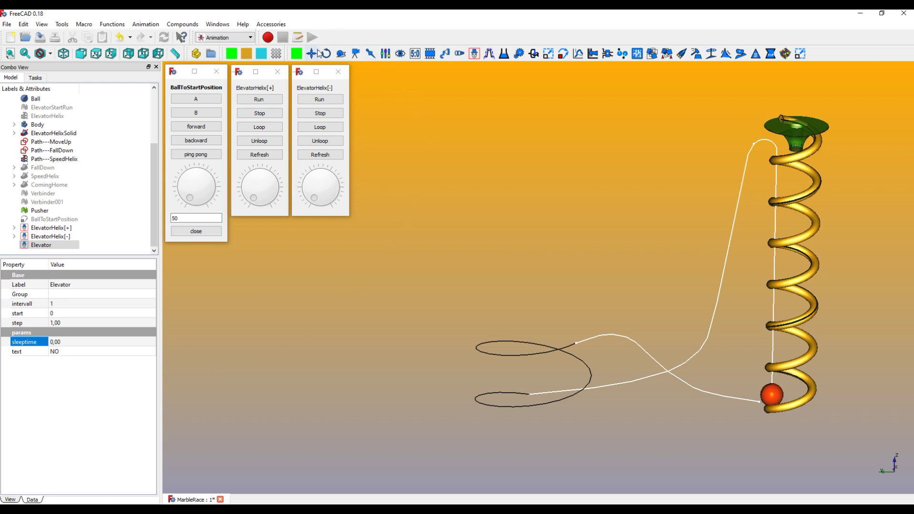
click(312, 54)
Put My_Mover inside the Elevator group and set its duration to 54.
drag(153, 199, 157, 219)
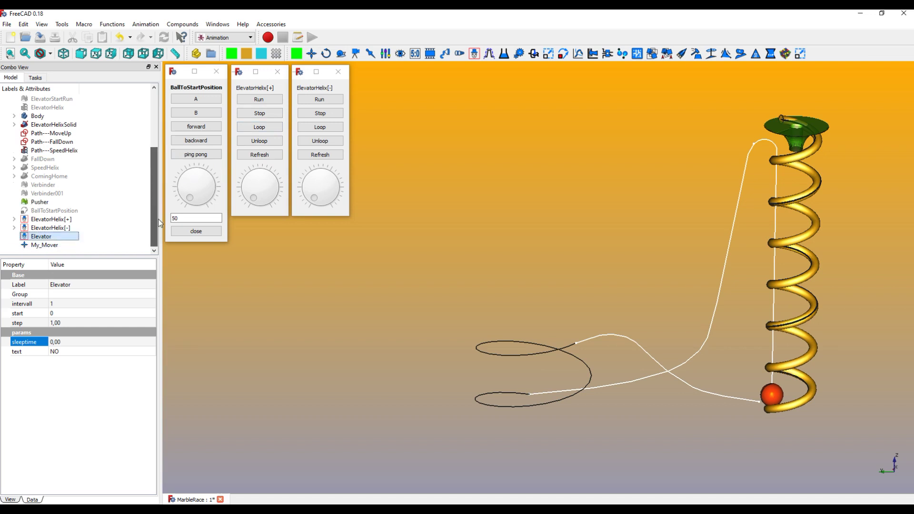
click(53, 245)
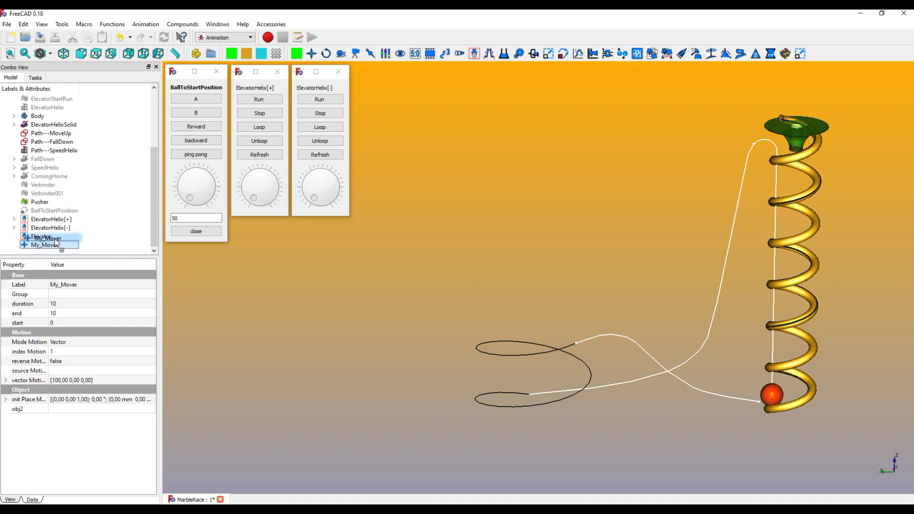
key(Delete)
click(14, 244)
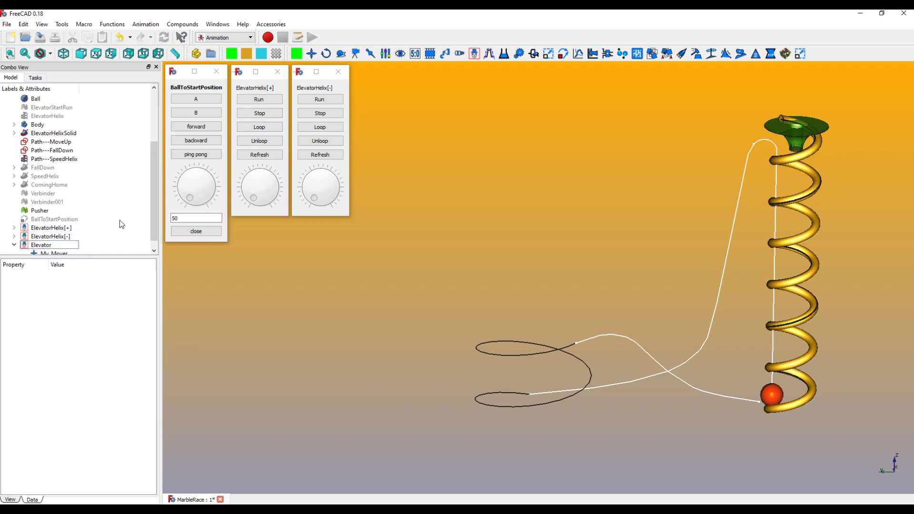
drag(153, 198, 151, 211)
click(45, 245)
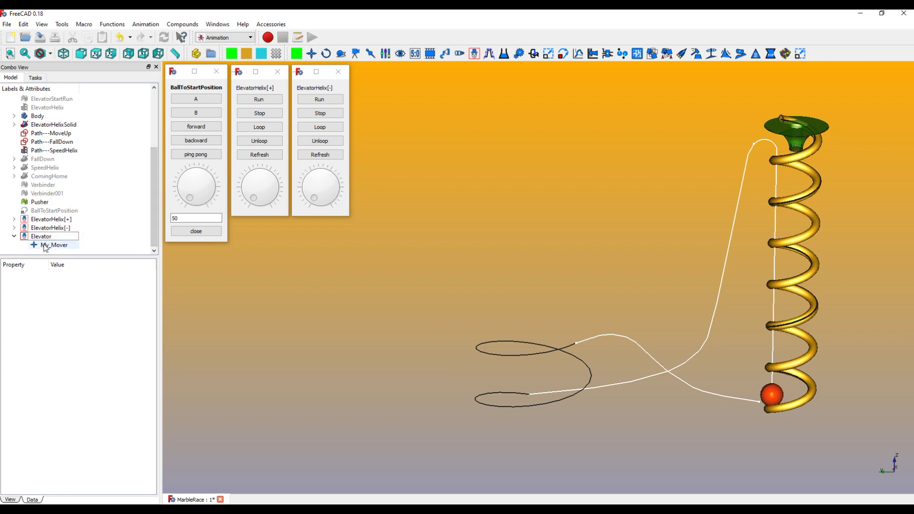
click(63, 304)
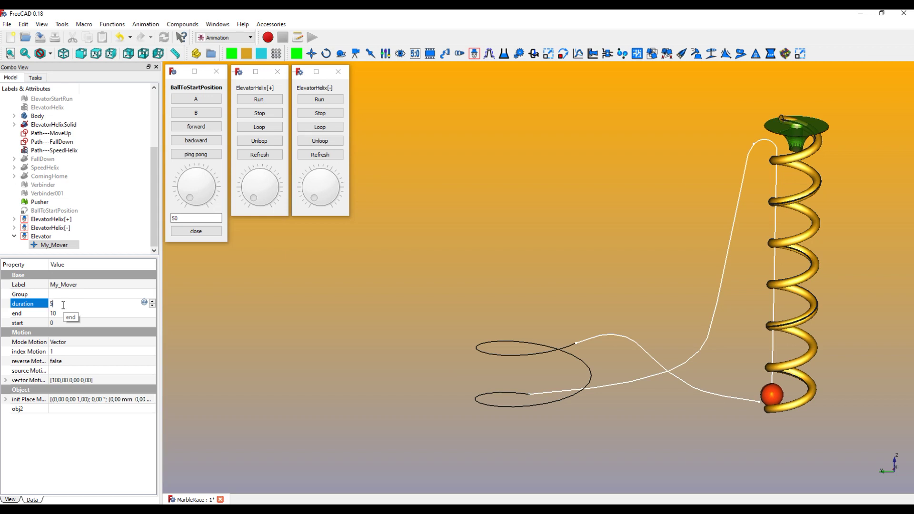
text(4)
click(70, 341)
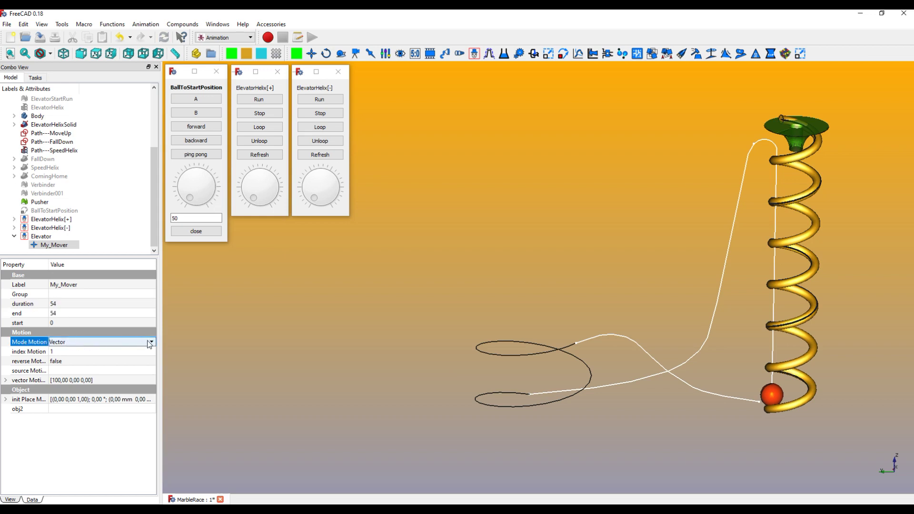
Make My_Mover follow a Path with Path---MoveUp as its source motion.
click(152, 342)
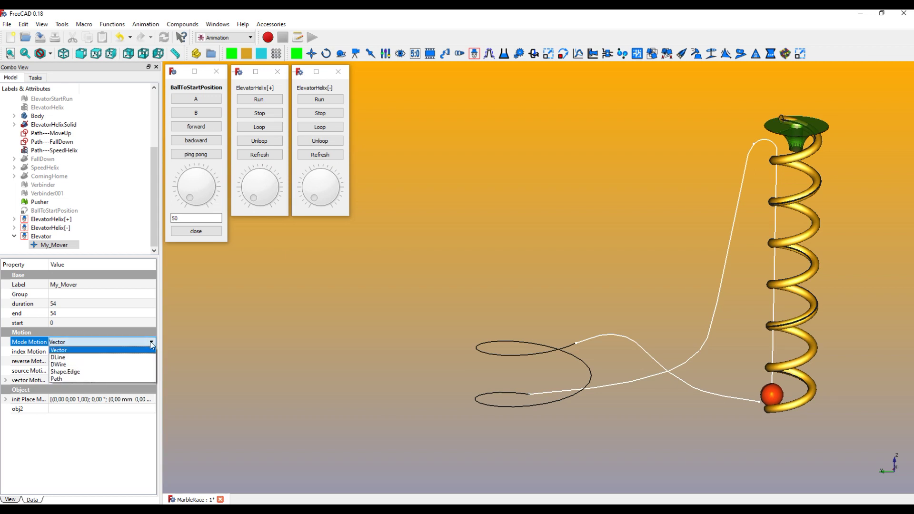
click(90, 379)
click(83, 372)
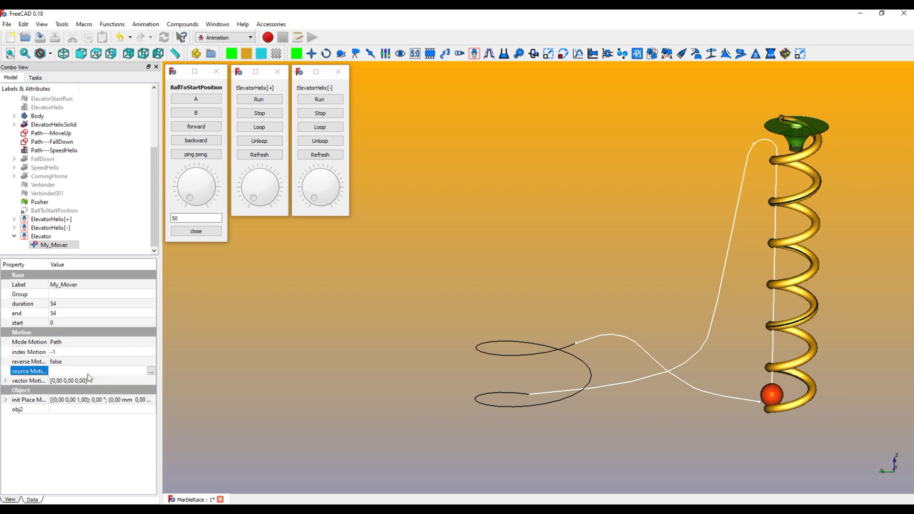
click(151, 370)
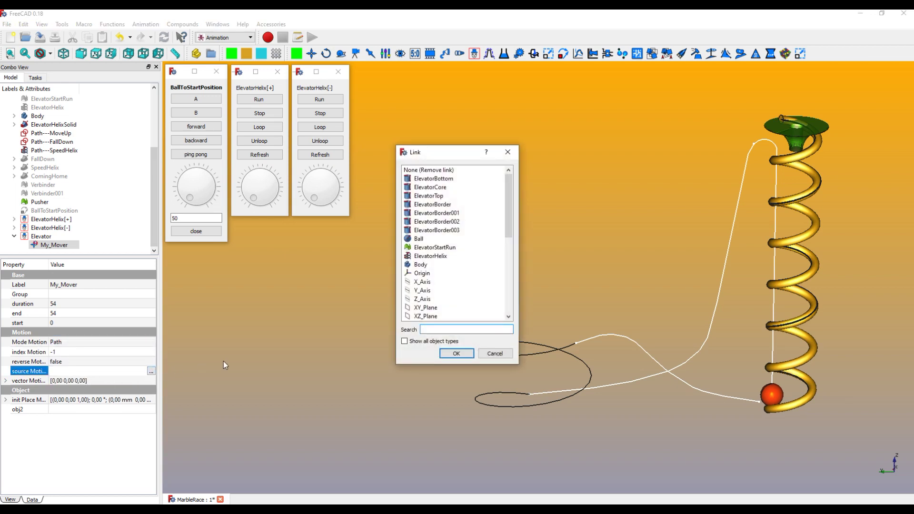
drag(507, 202, 517, 247)
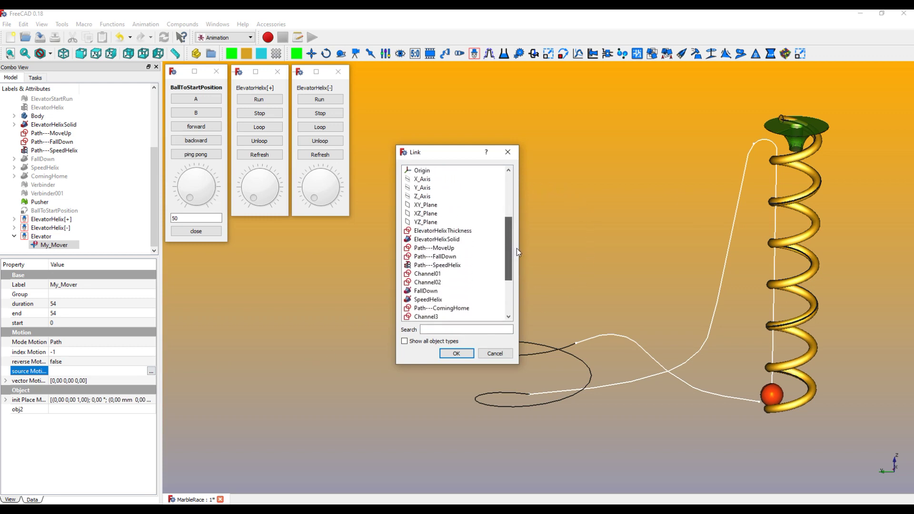
click(436, 252)
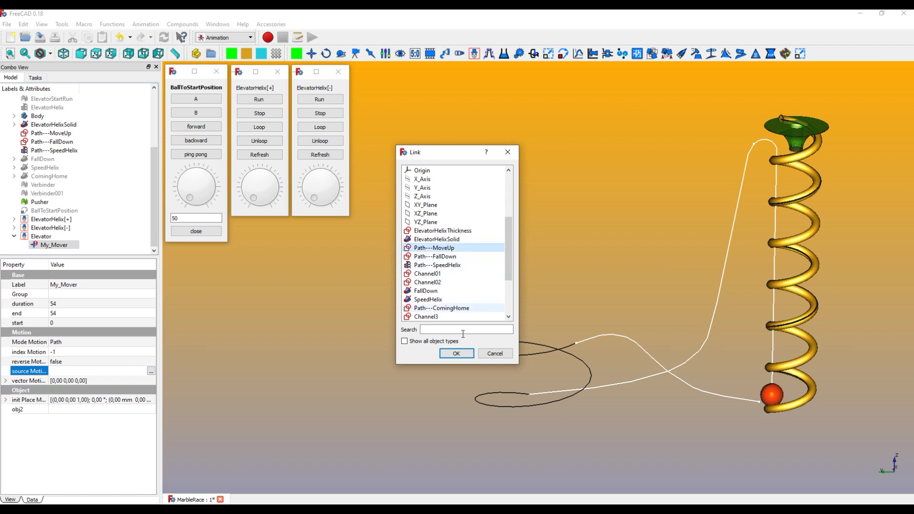
click(457, 354)
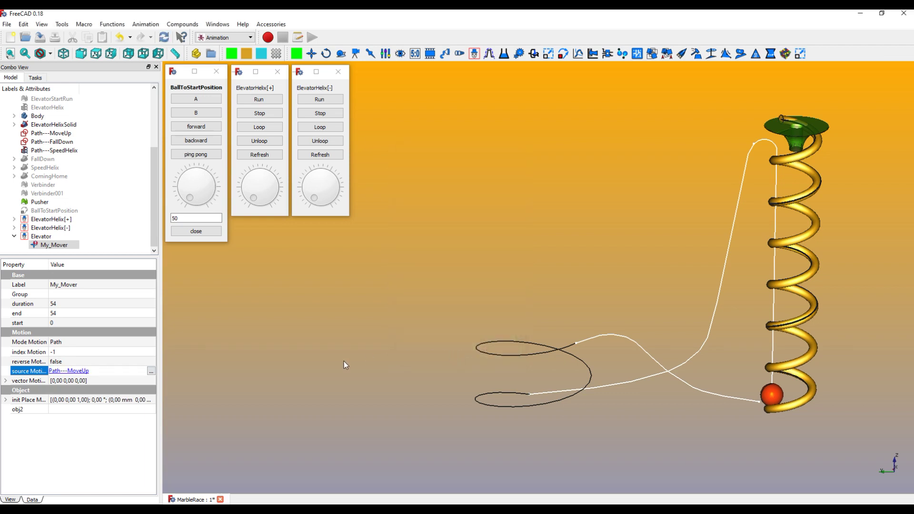
Link the Ball as My_Mover's moved object and open the Elevator control panel.
click(152, 412)
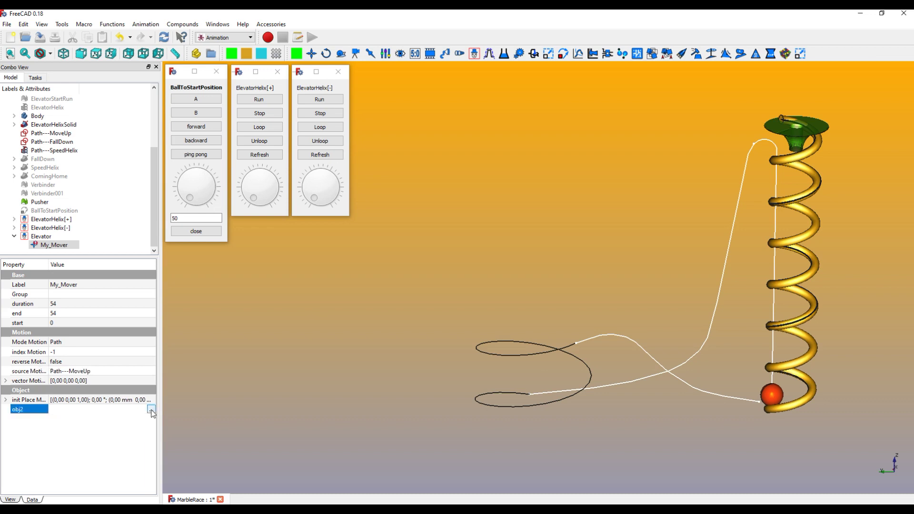
click(151, 410)
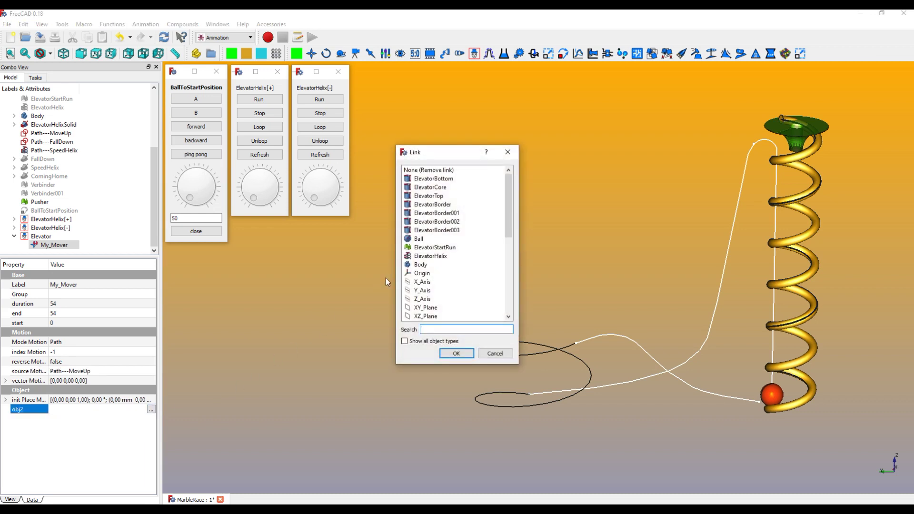
click(419, 240)
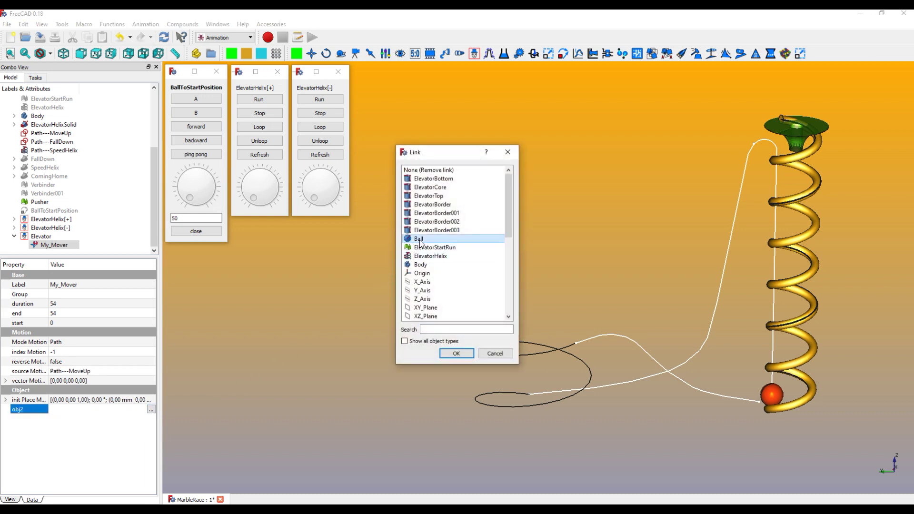
click(456, 353)
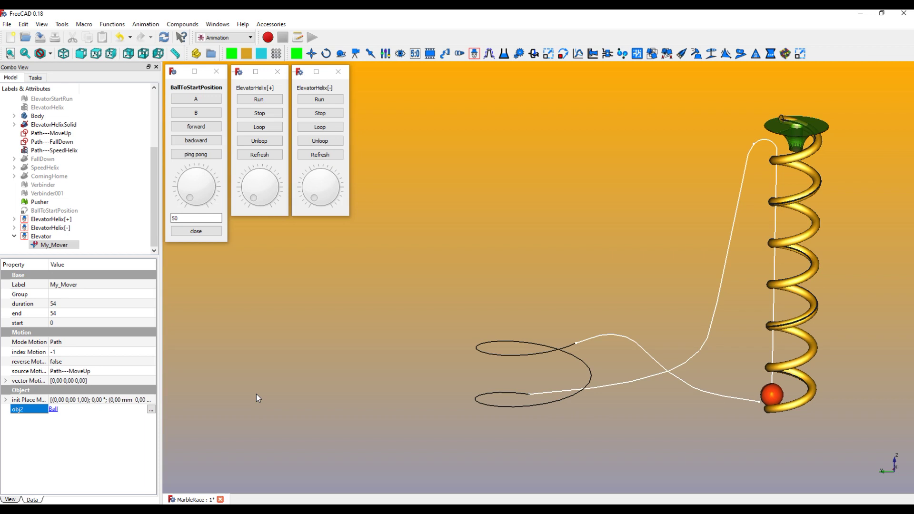
double_click(41, 237)
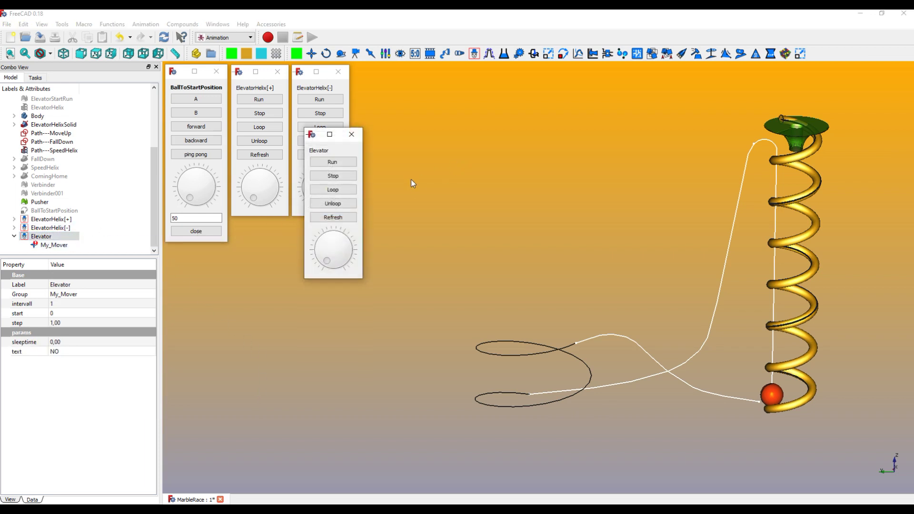
Resize the Elevator control panel, place it beside the other panels, and run it.
drag(362, 200, 428, 194)
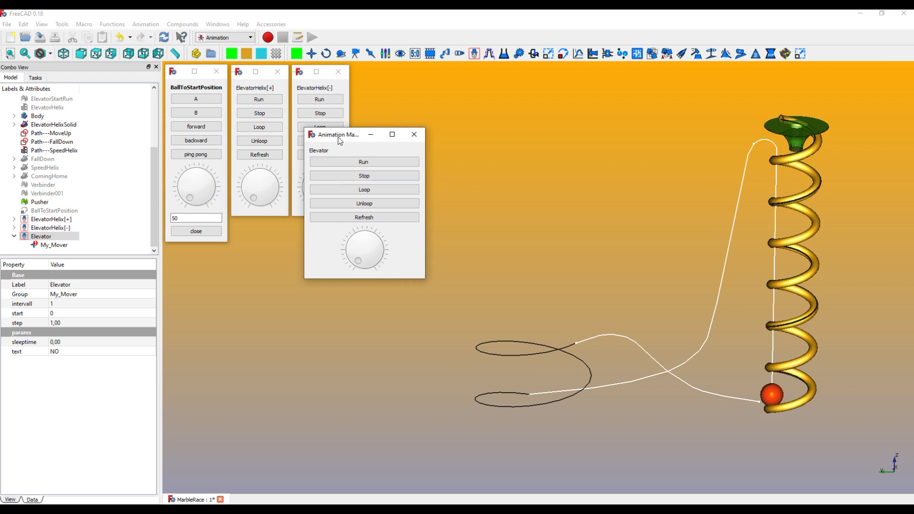
drag(340, 140, 400, 79)
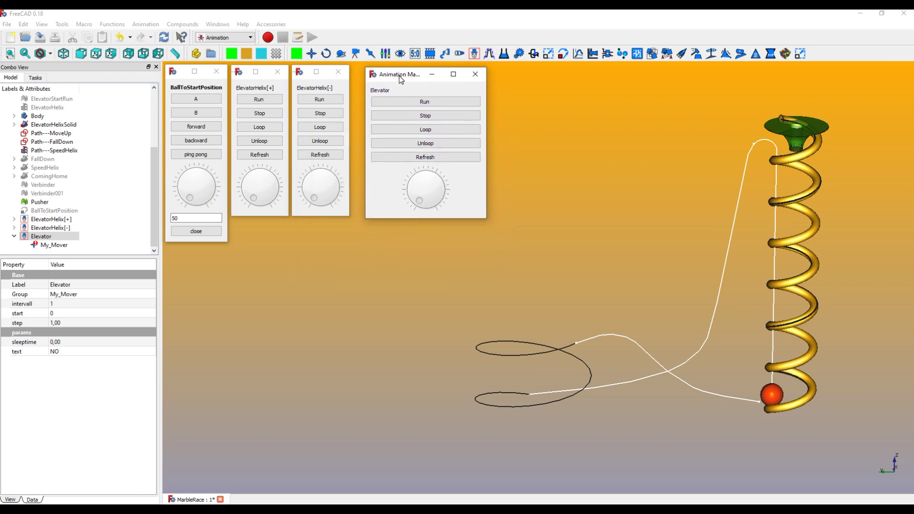
drag(485, 141, 422, 143)
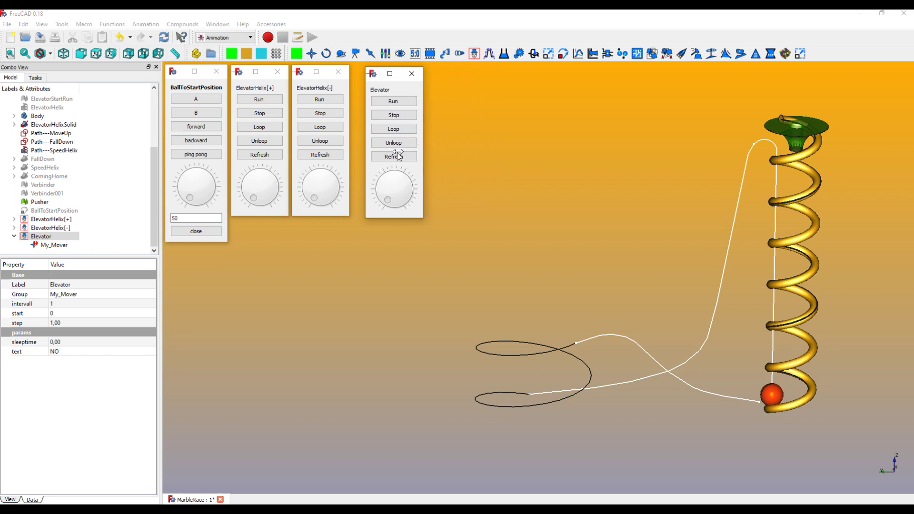
click(389, 102)
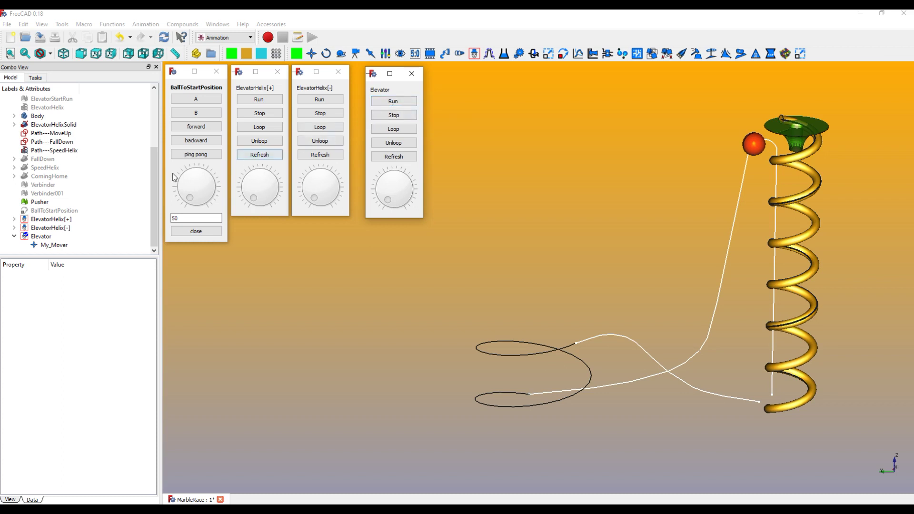
Reset the ball with BallToStartPosition, hide it, and add a new My_Rotator002.
click(53, 215)
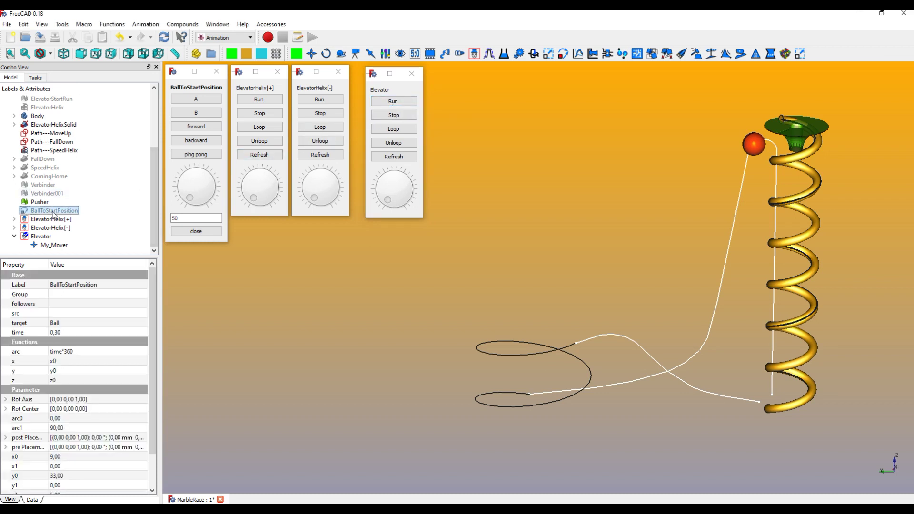
click(202, 101)
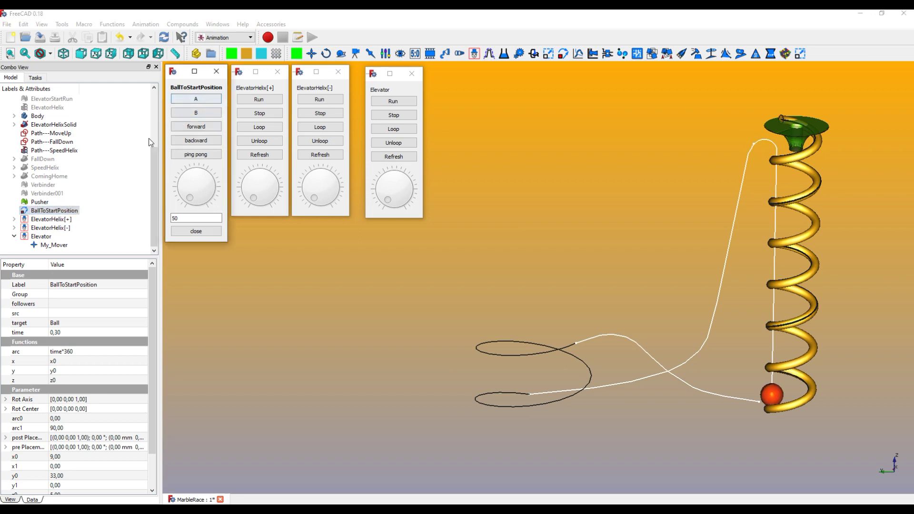
click(45, 212)
key(space)
click(369, 310)
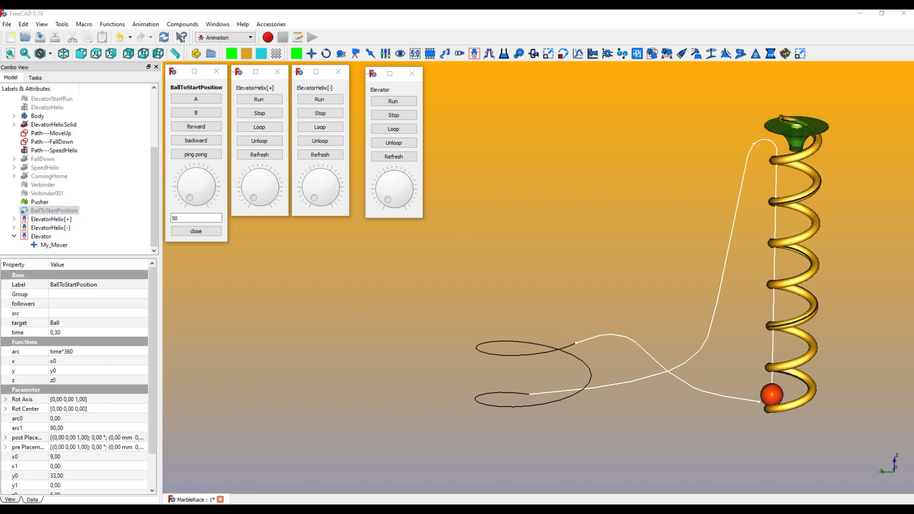
click(331, 55)
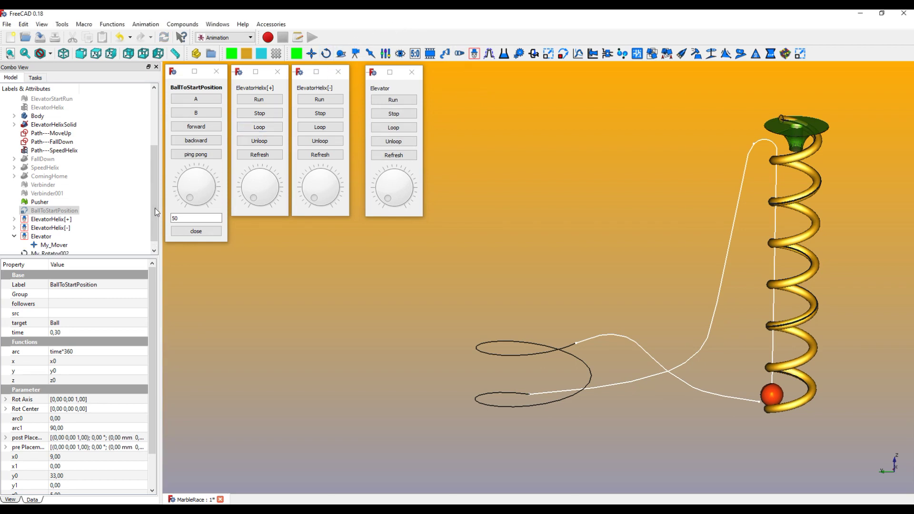
Move My_Rotator002 into the Elevator group and show its properties.
drag(155, 207, 158, 238)
click(47, 245)
drag(46, 245, 42, 228)
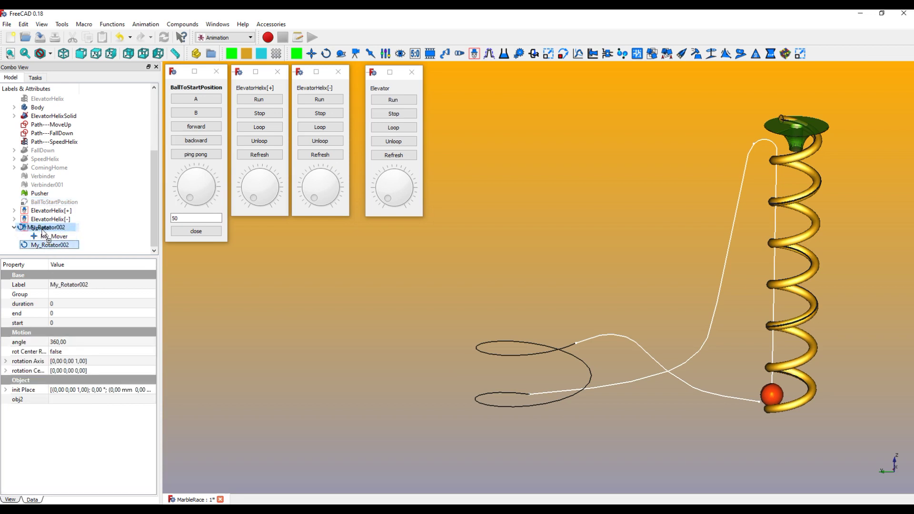
click(57, 245)
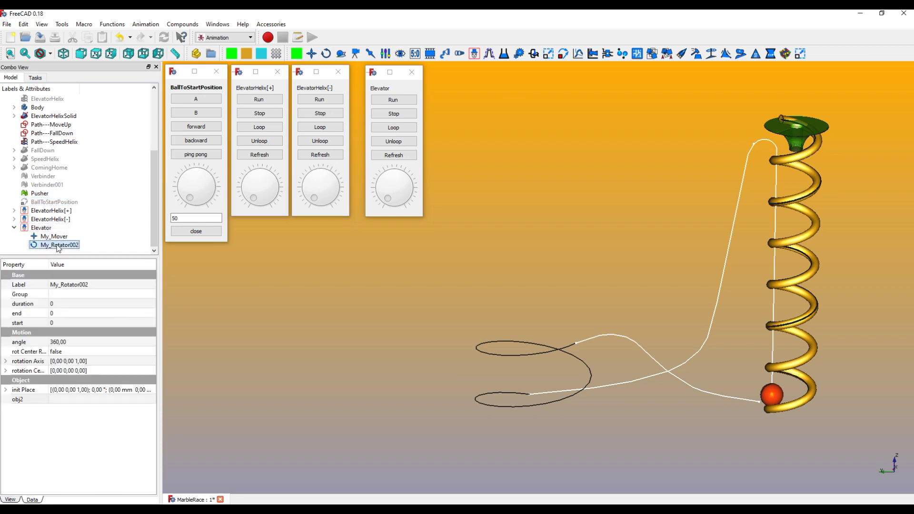
click(6, 370)
Give My_Rotator002 duration 1, angle -45 and rotation centre x 10, y 20.
click(86, 303)
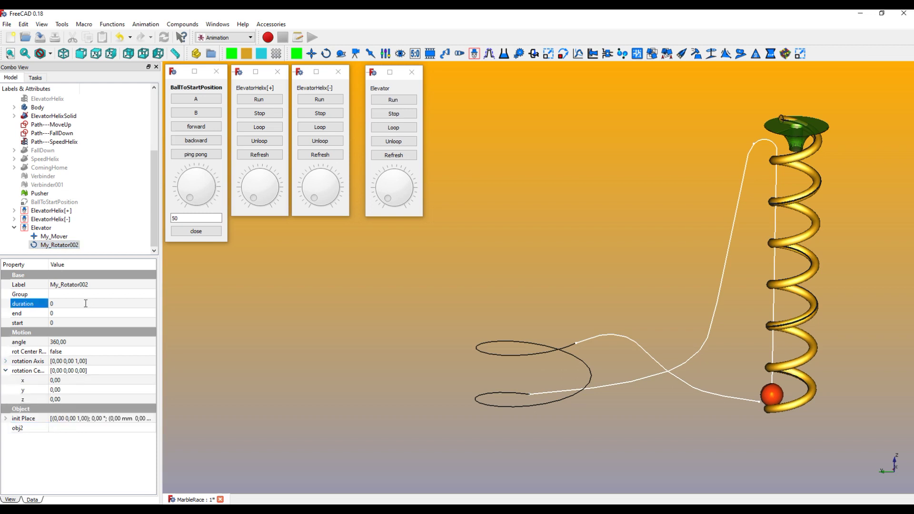
text(1)
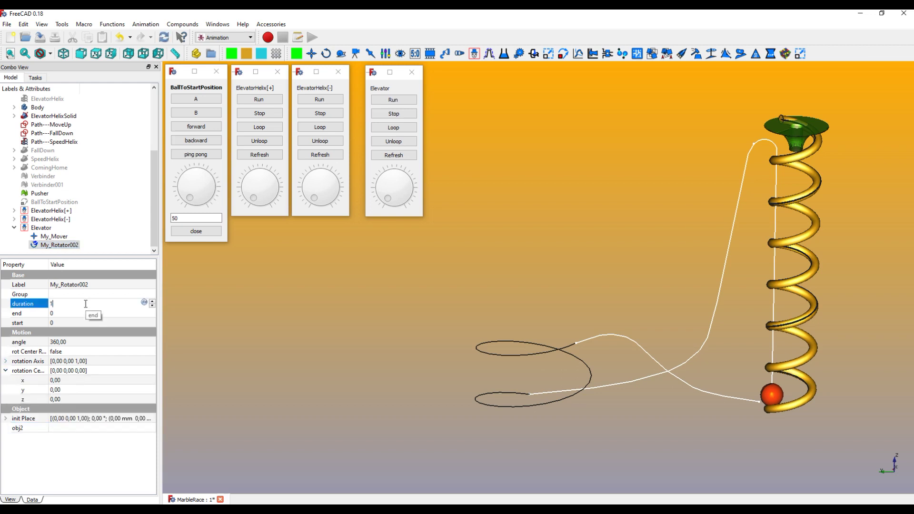
click(69, 341)
text(-45)
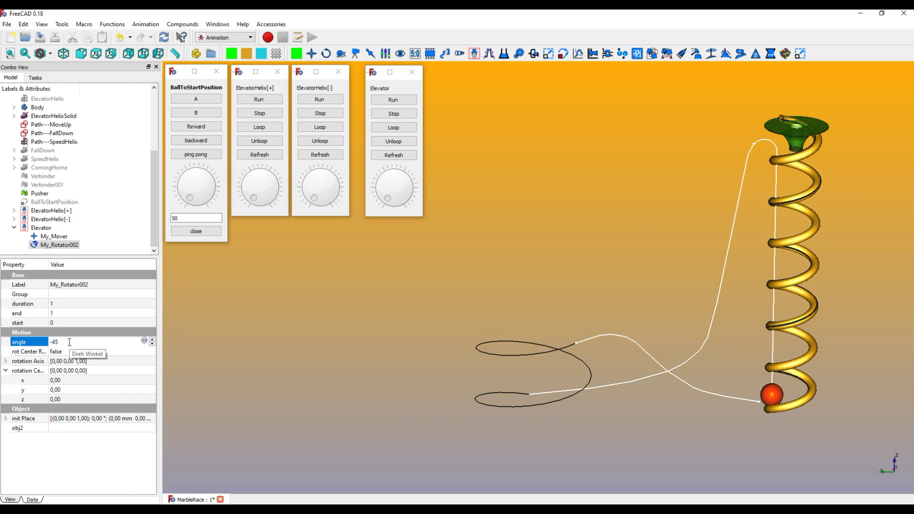
click(66, 381)
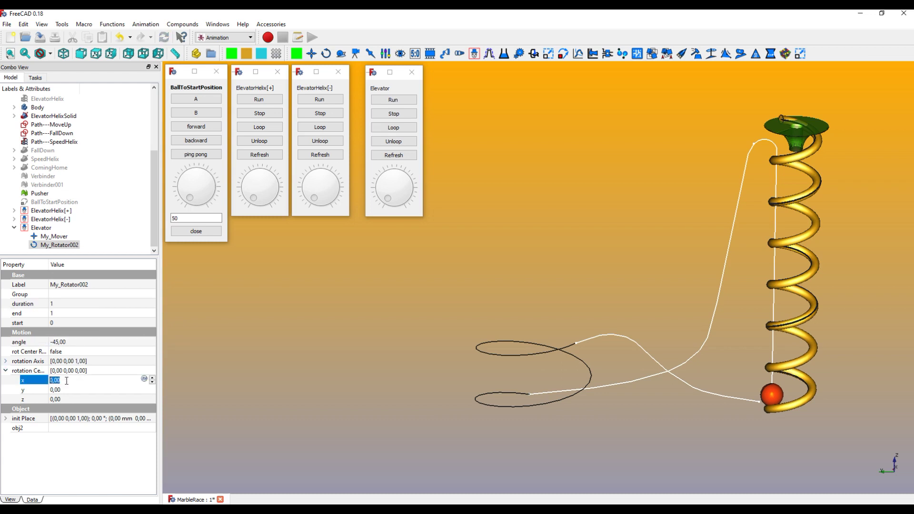
text(10)
click(65, 389)
text(20)
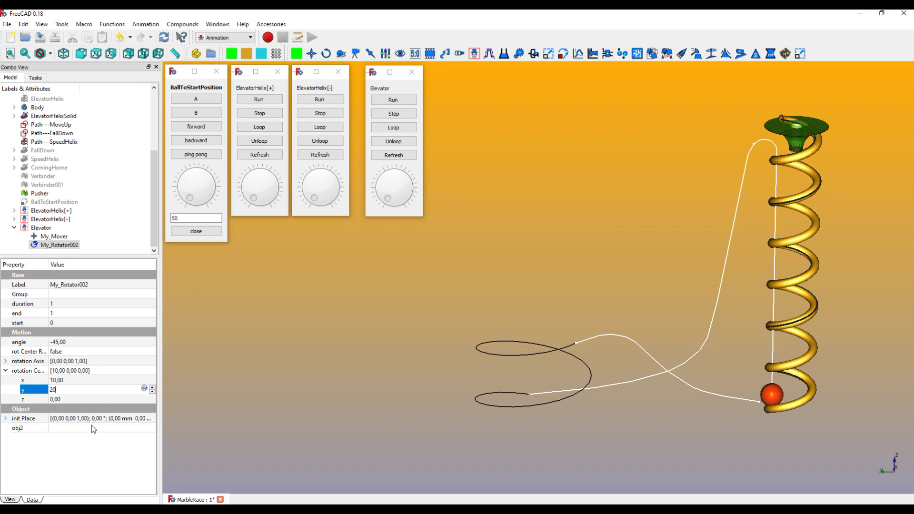
Link My_Rotator002's obj2 to ElevatorHelixSolid.
click(90, 426)
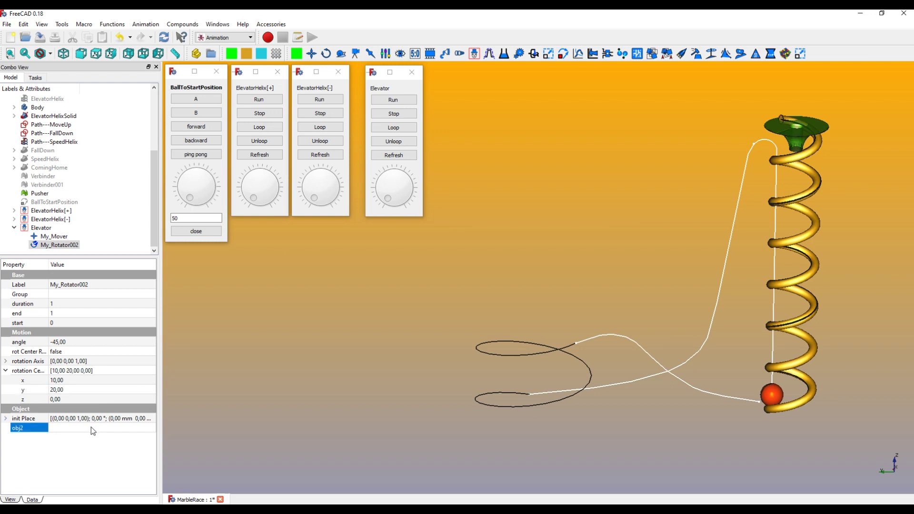
click(151, 430)
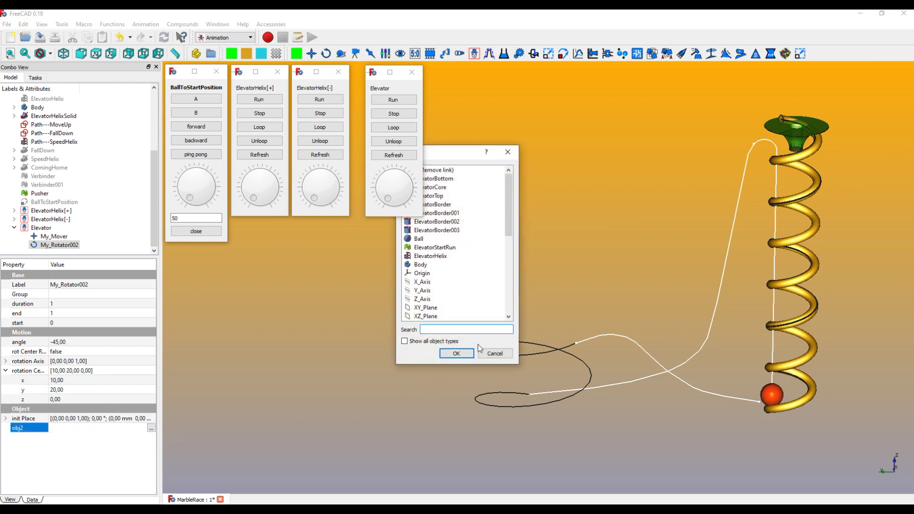
drag(455, 154, 550, 166)
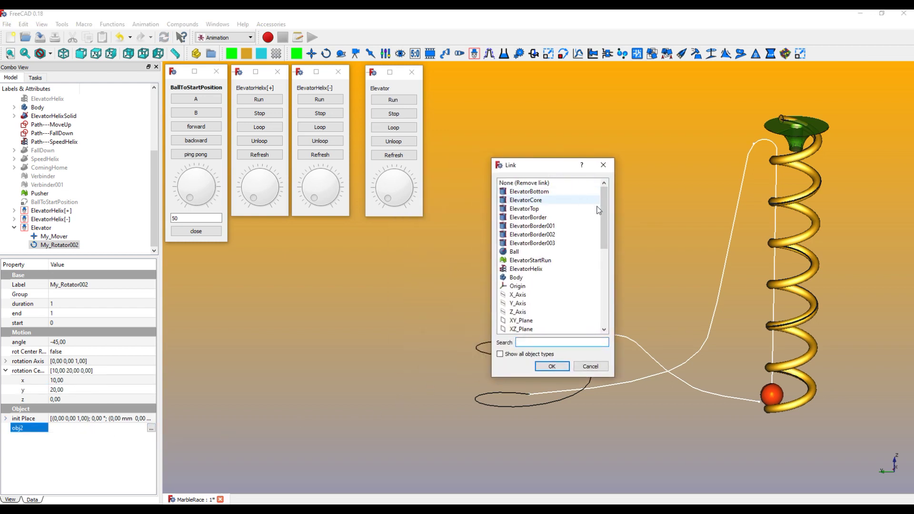
drag(606, 214, 620, 275)
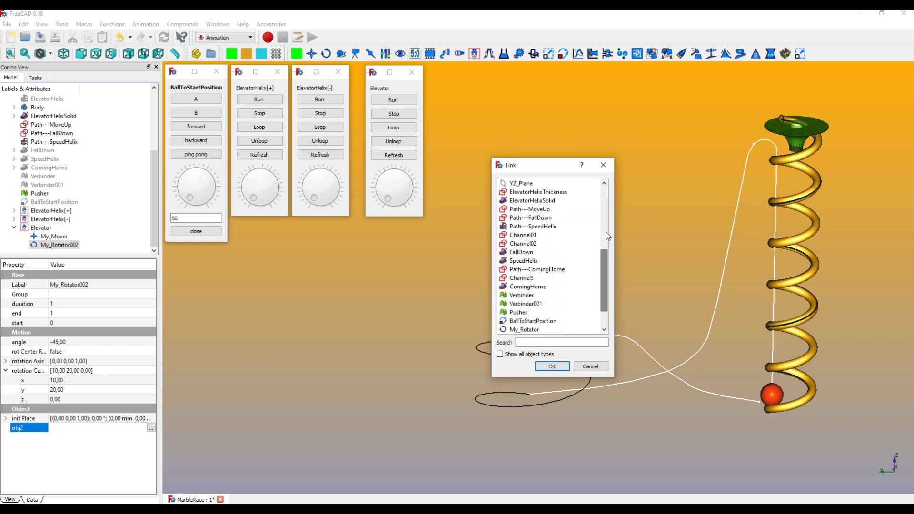
click(548, 202)
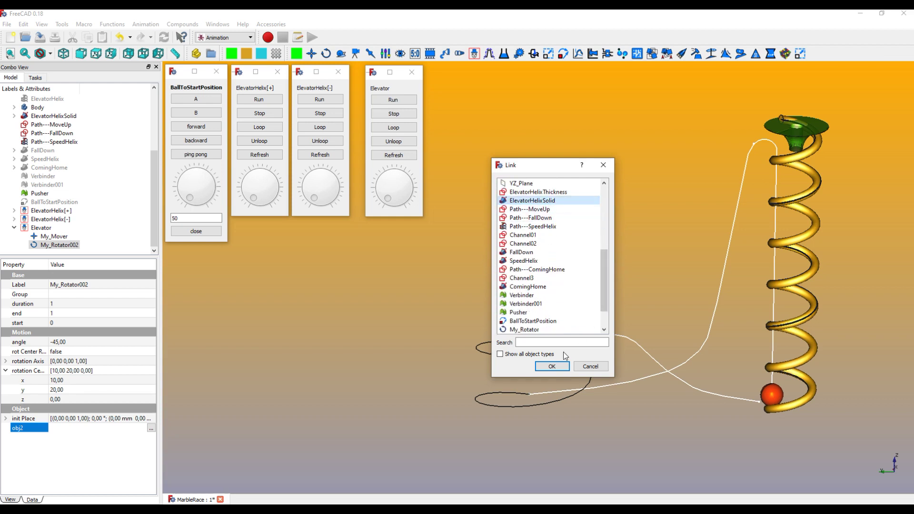
click(552, 366)
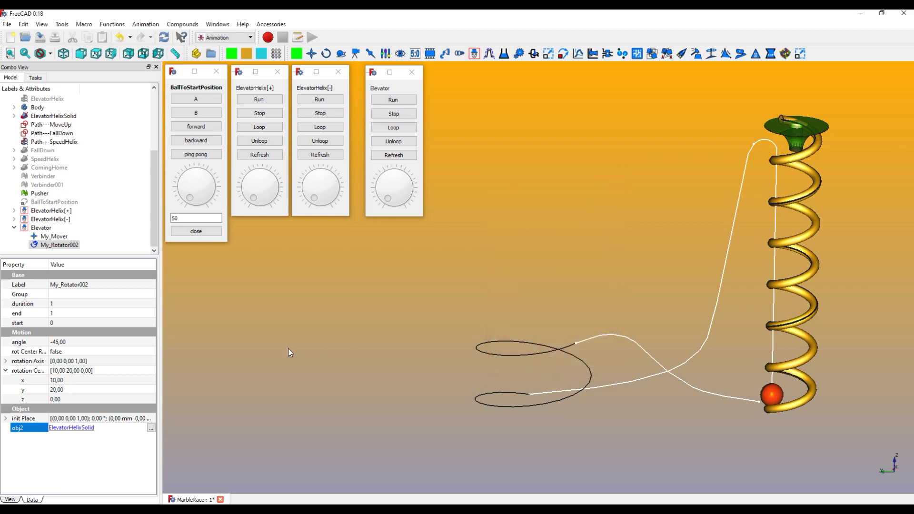
click(41, 228)
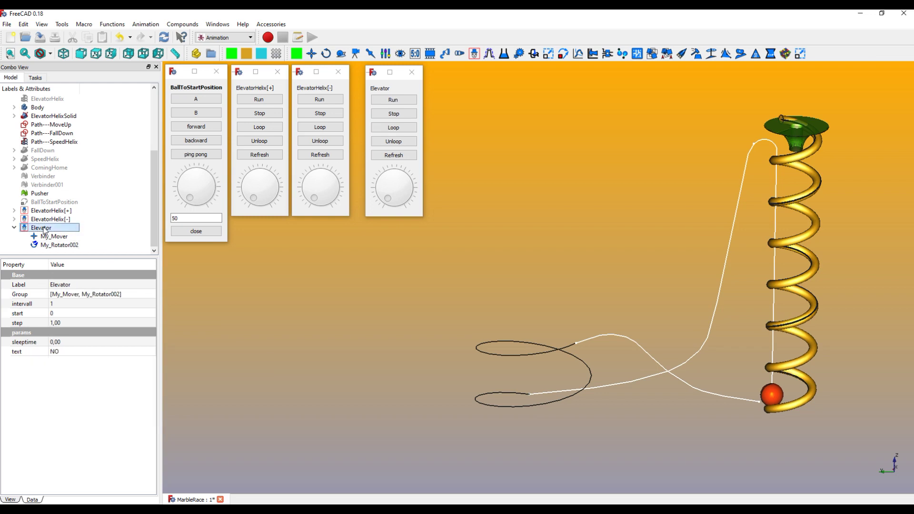
Run the Elevator so the ball climbs the turning helix, then select BallToStartPosition.
click(393, 100)
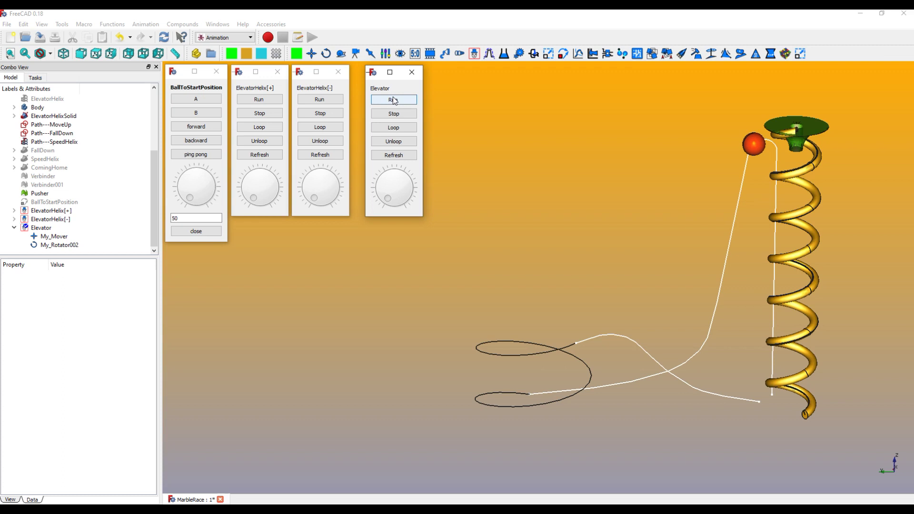
click(55, 202)
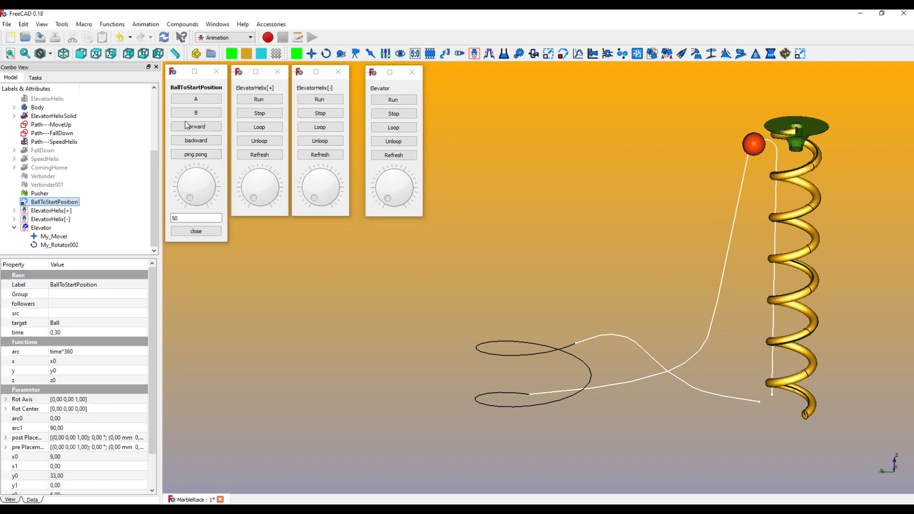
Reset the ball to the helix bottom, start and stop the helix spin, and add My_Rotator003.
click(198, 102)
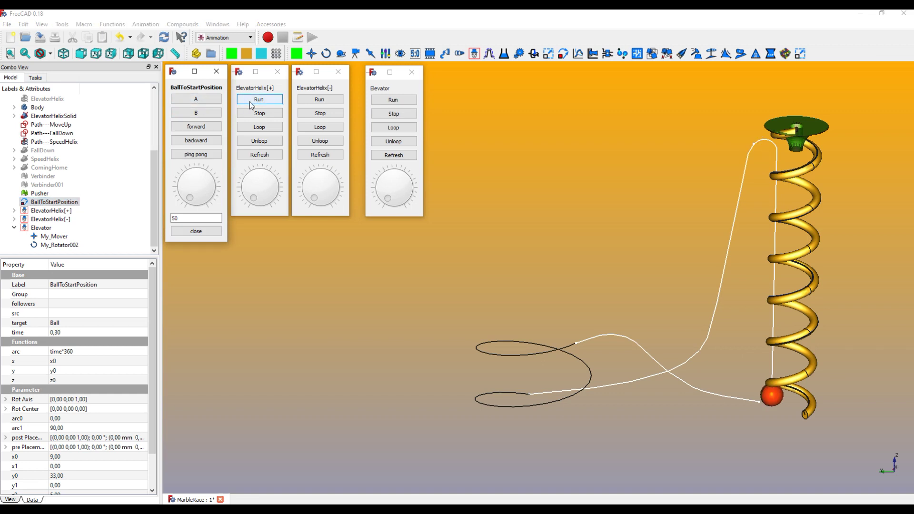
click(308, 101)
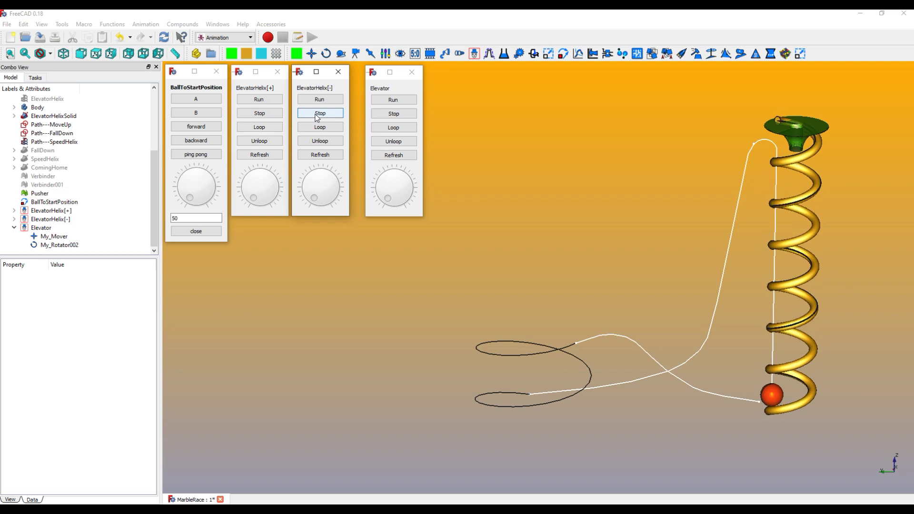
click(261, 114)
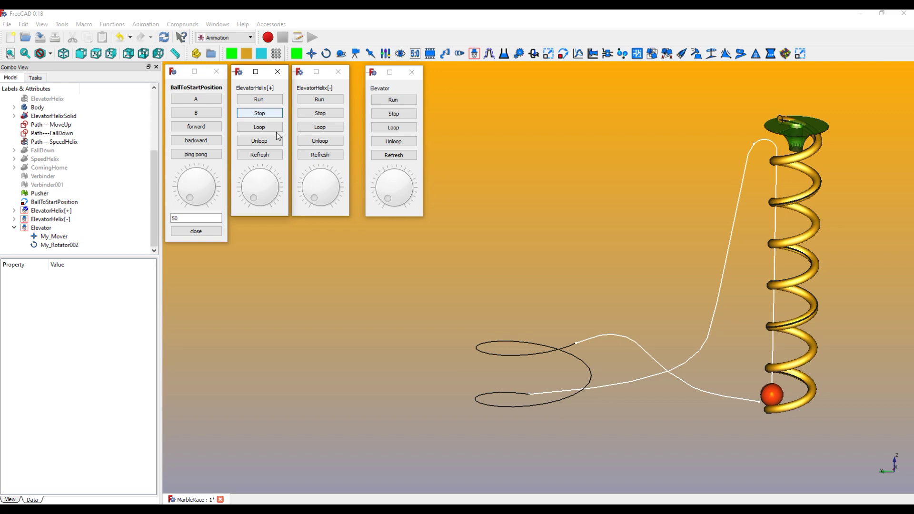
click(304, 294)
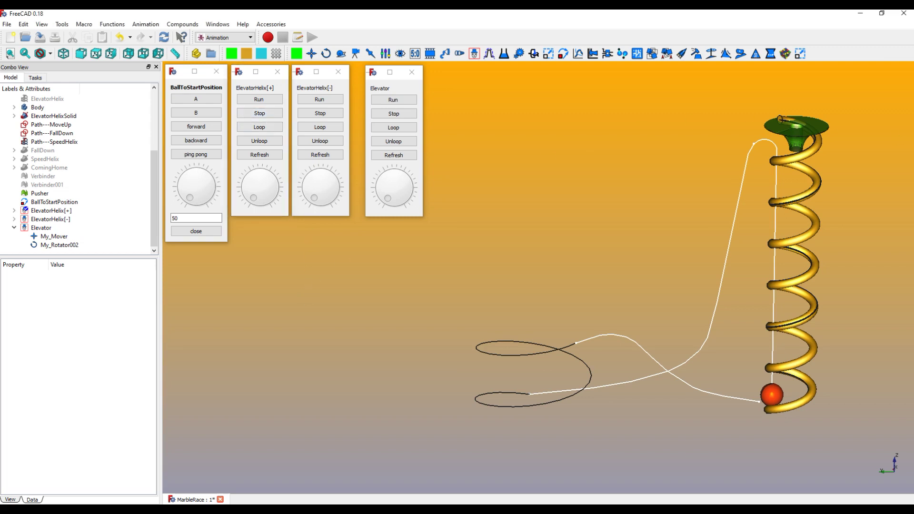
click(327, 54)
Move My_Rotator003 into the Elevator group and show its properties.
scroll(155, 188, down, 1)
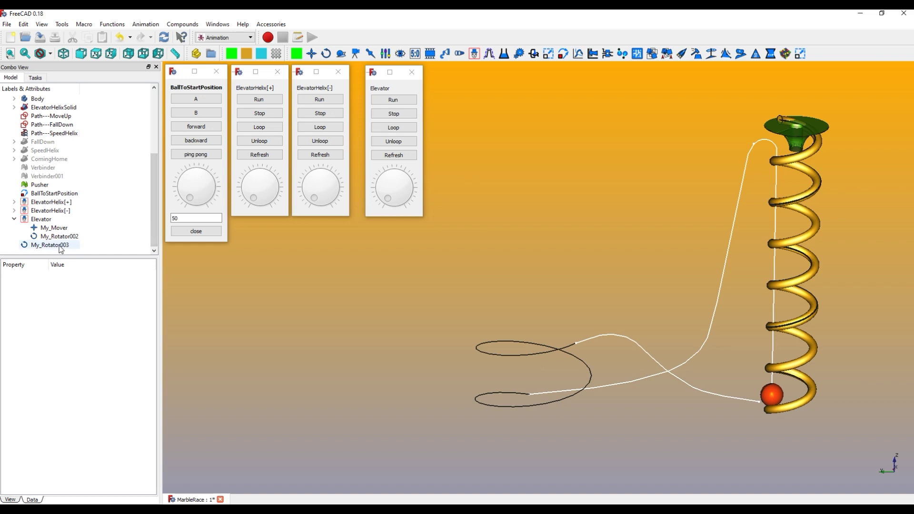
drag(61, 249, 43, 221)
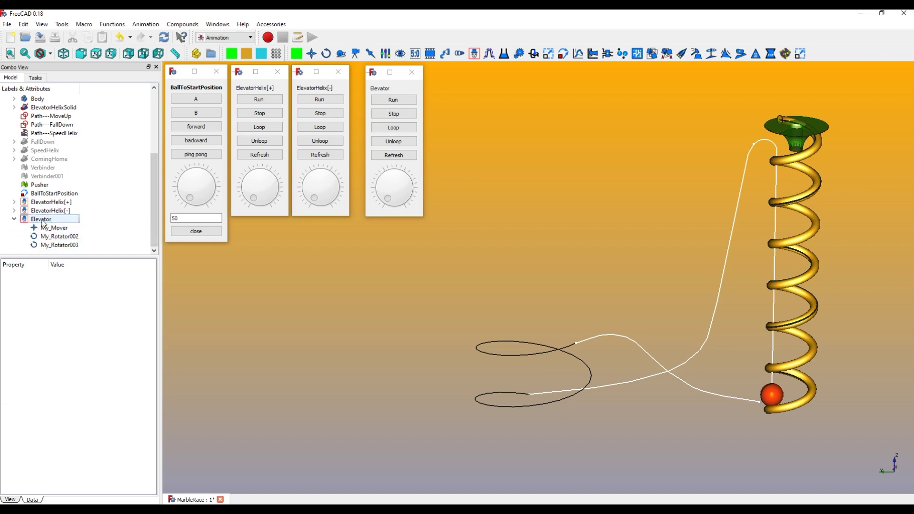
click(50, 246)
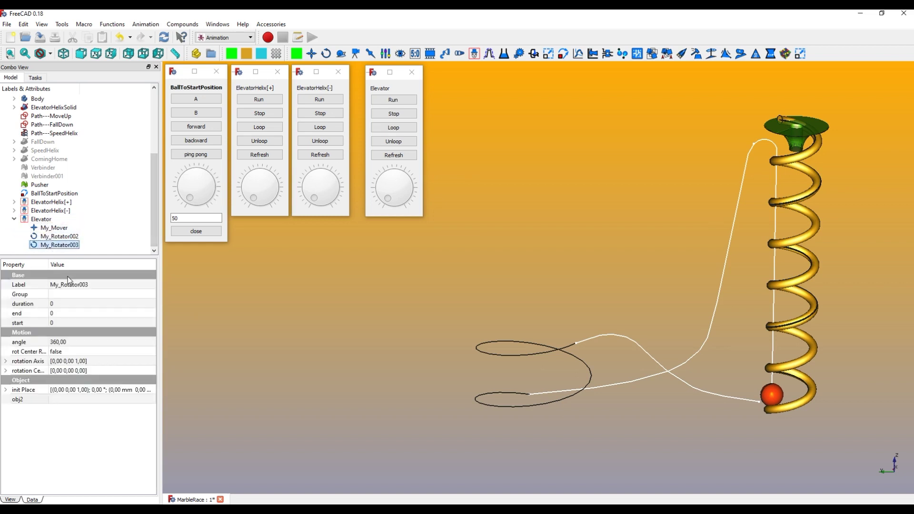
Give My_Rotator003 duration 1, angle -45 and rotation centre x 10, y 20.
click(62, 304)
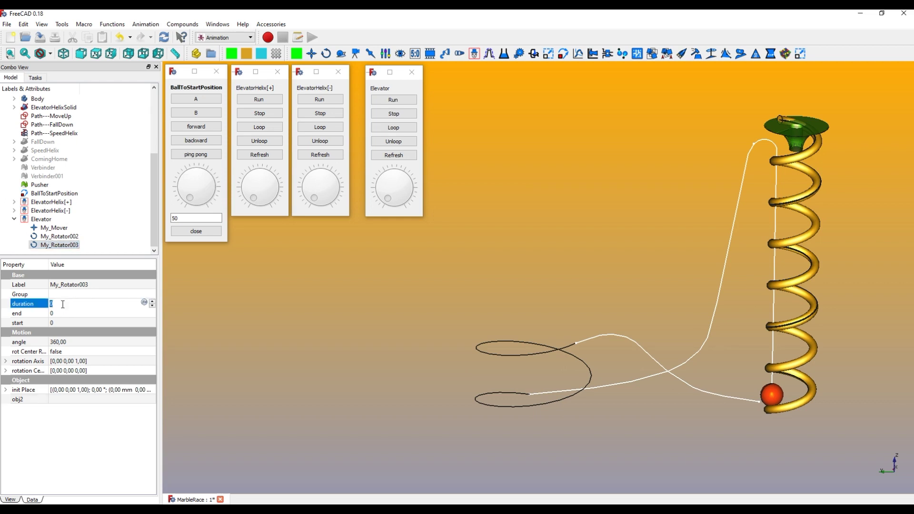
text(1)
click(70, 342)
text(-45)
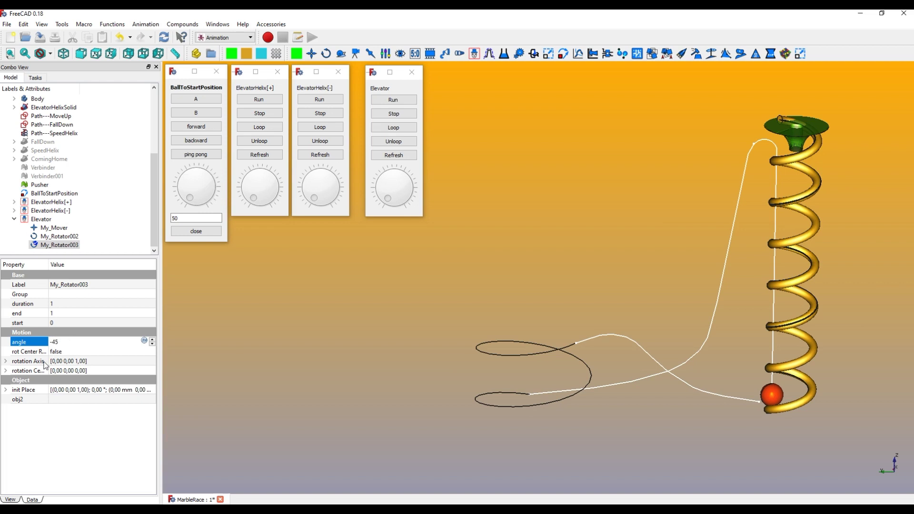
click(5, 370)
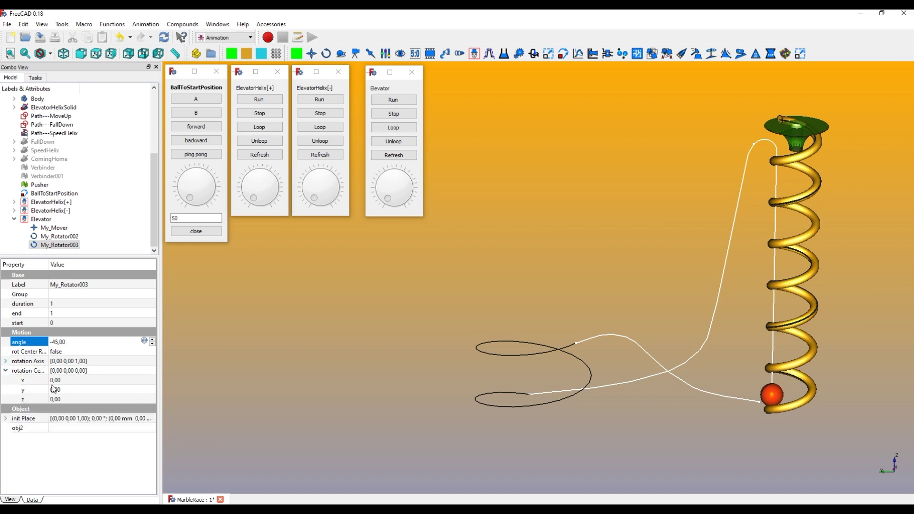
click(68, 382)
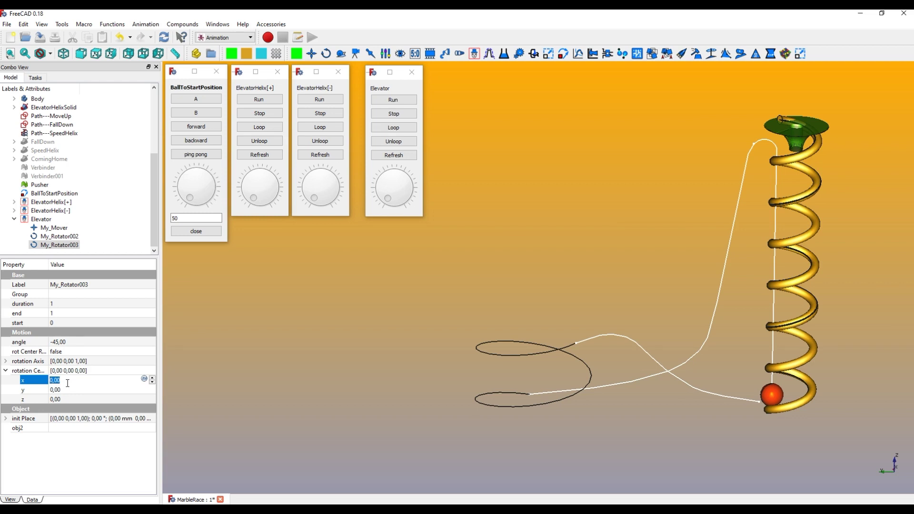
text(10)
click(66, 388)
text(20)
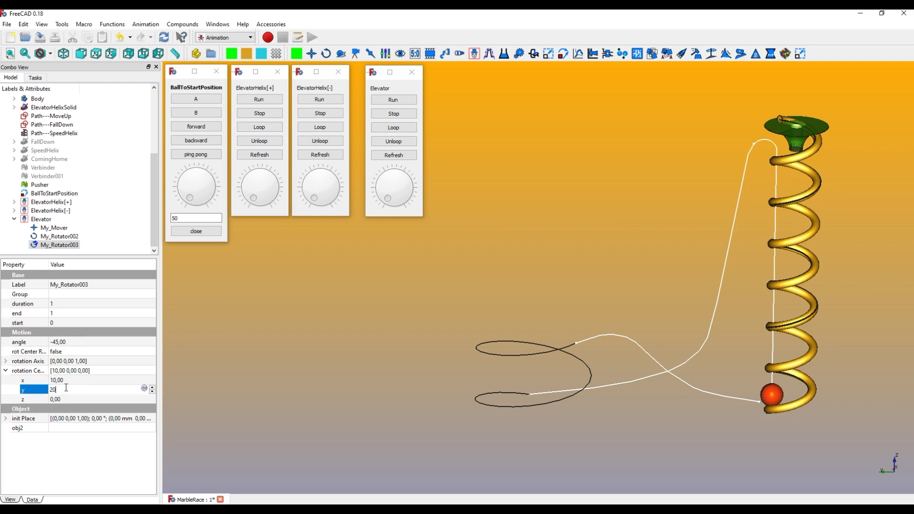
click(71, 427)
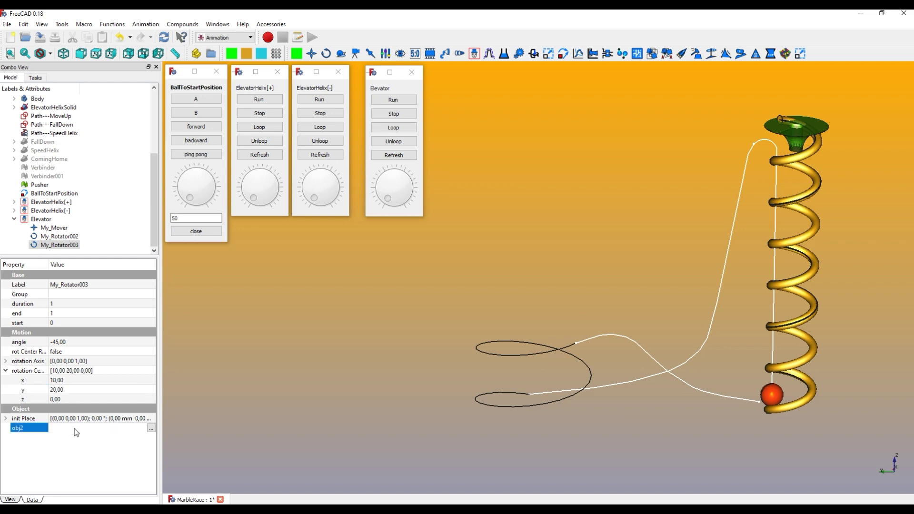
click(150, 430)
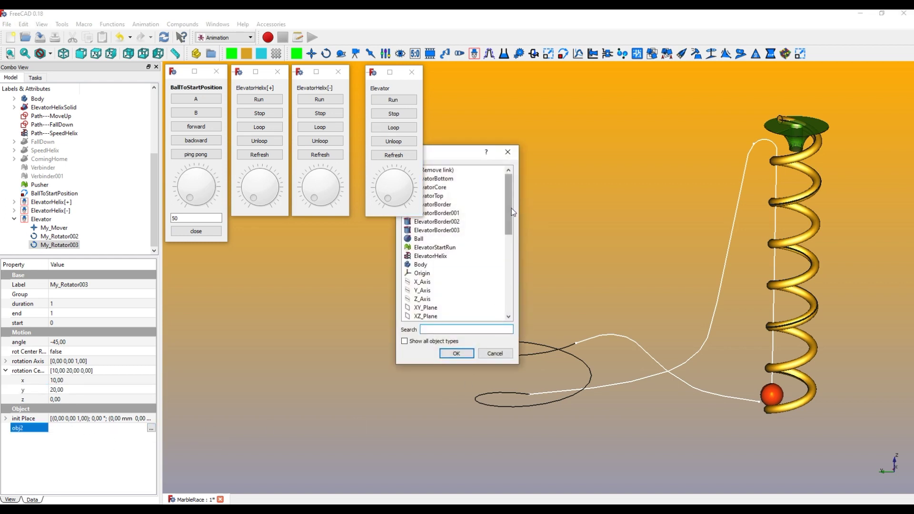
Choose Pusher in the object list as My_Rotator003's obj2 and confirm.
drag(511, 207, 517, 269)
scroll(508, 275, down, 1)
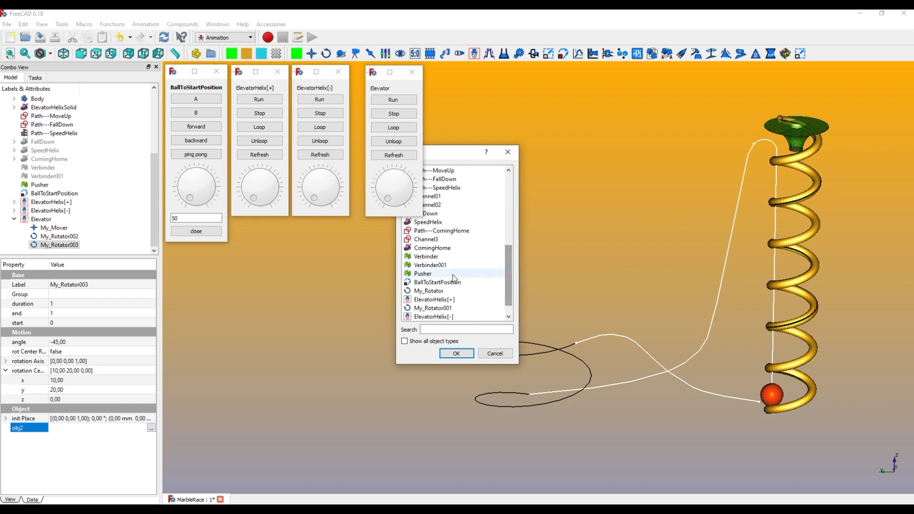
click(431, 275)
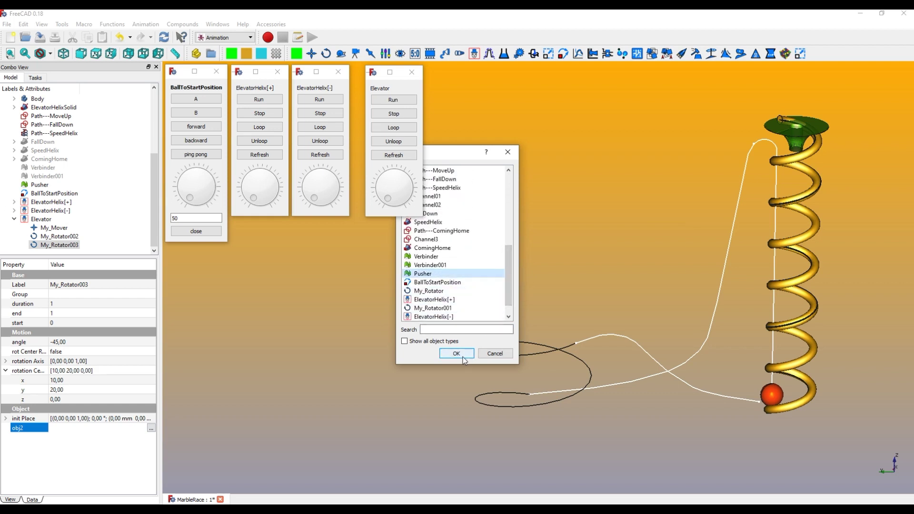
drag(447, 154, 485, 154)
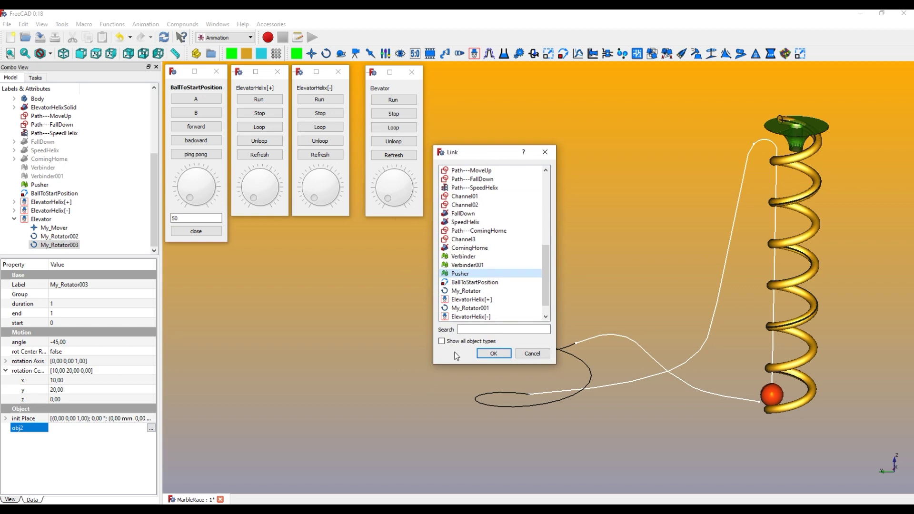
click(491, 354)
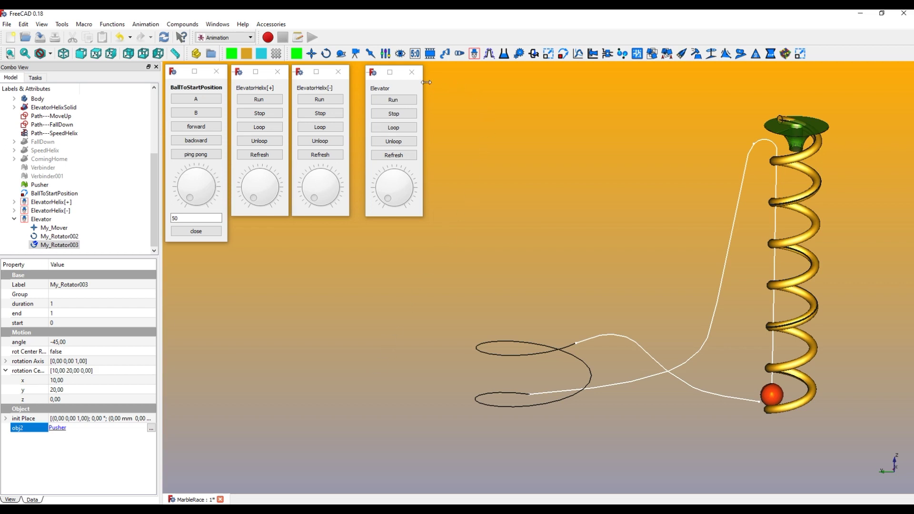
Test-run and stop the Elevator sequence, then select BallToStartPosition.
click(401, 99)
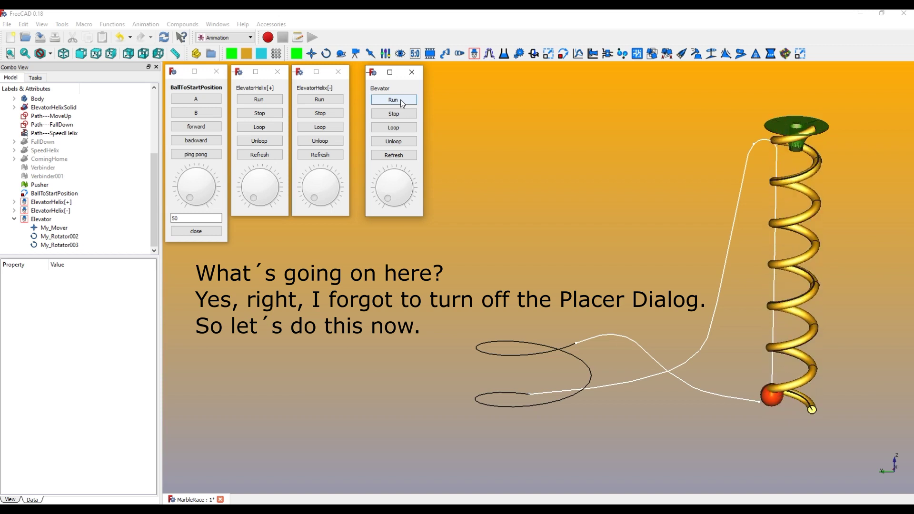
click(393, 112)
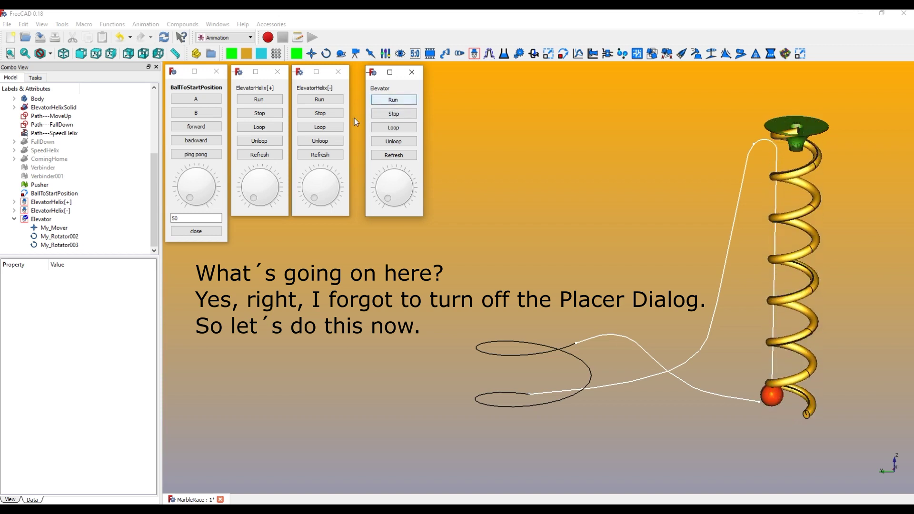
click(46, 196)
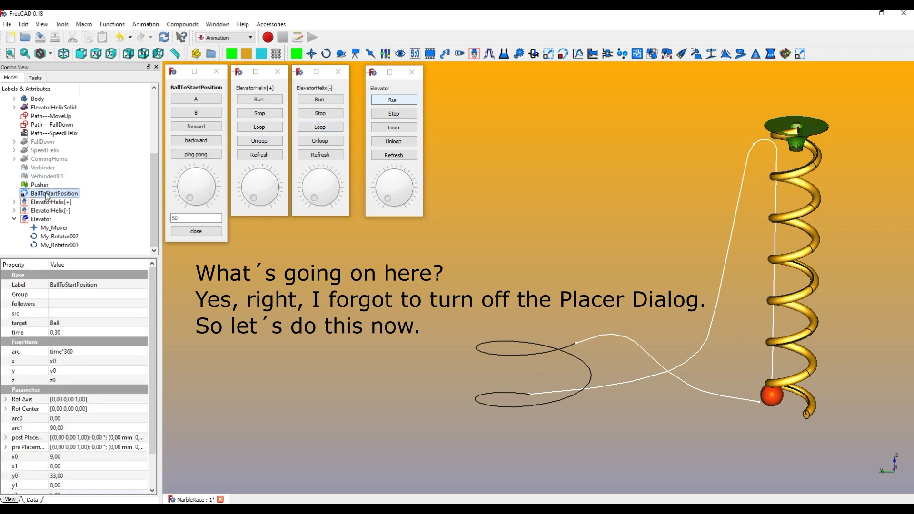
Hide BallToStartPosition, run and stop both helix rotations, then run the Elevator again.
key(space)
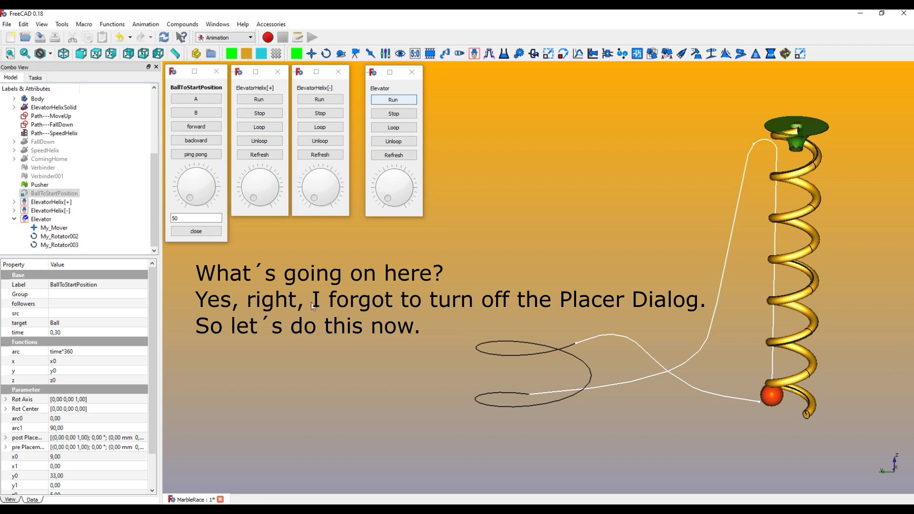
click(319, 101)
click(320, 115)
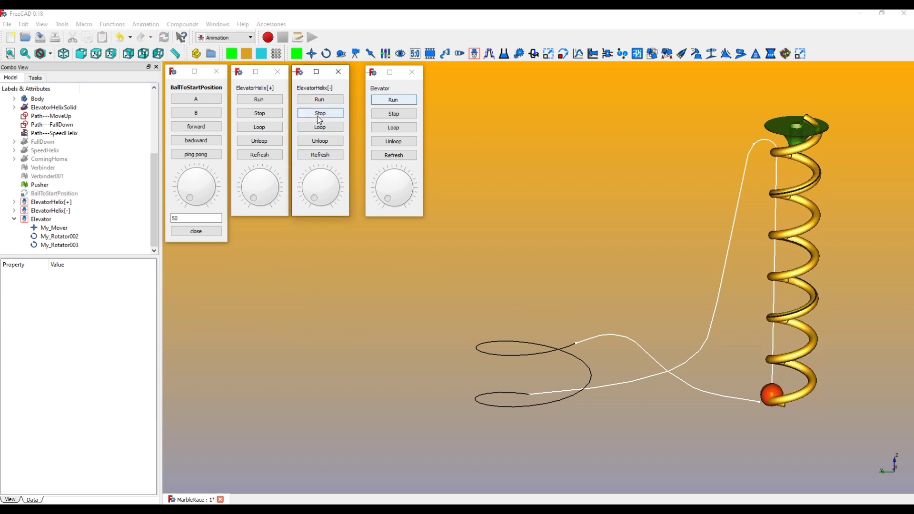
click(264, 101)
click(263, 113)
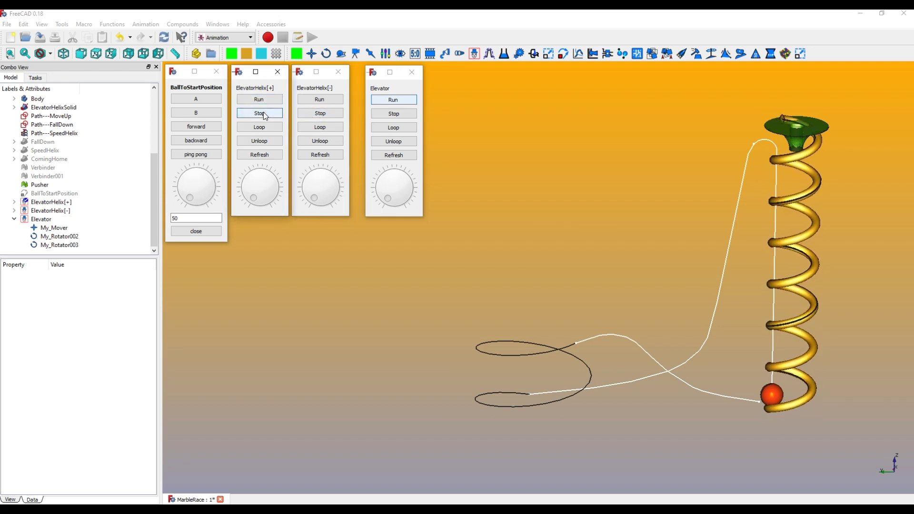
click(404, 102)
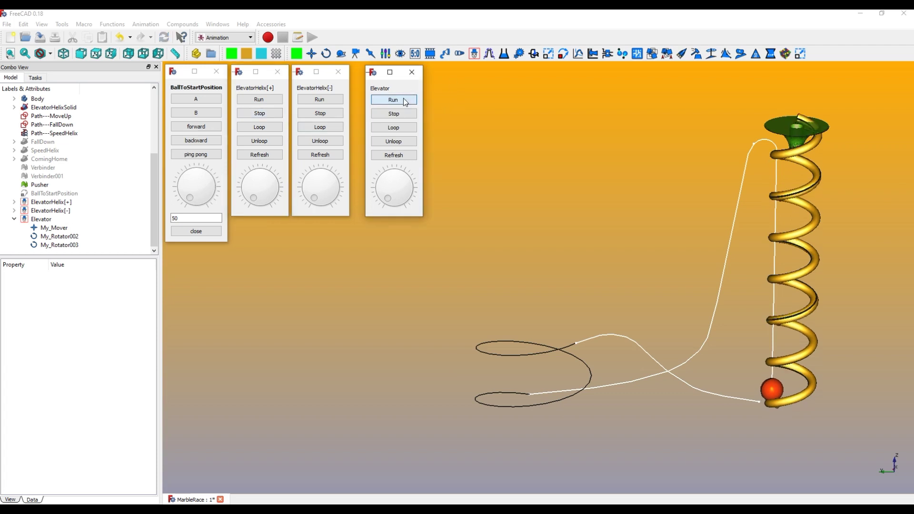
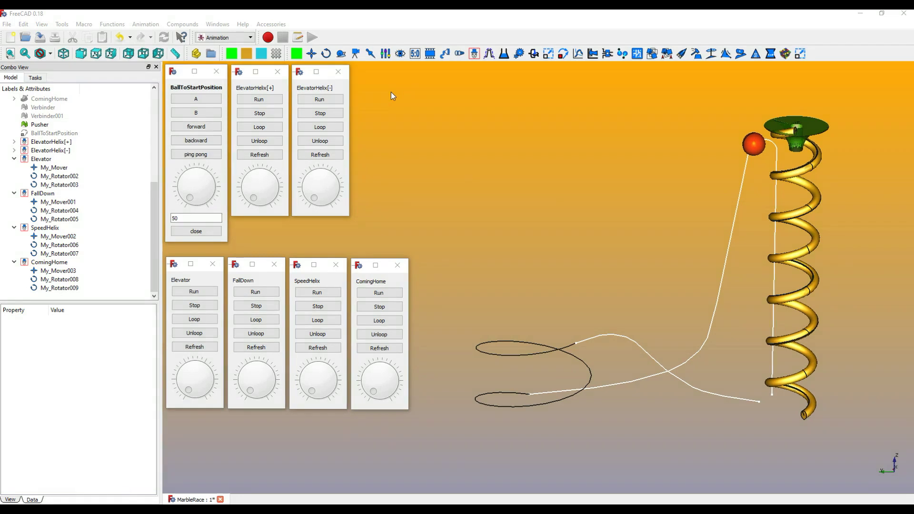
Give My_Mover001 a duration of 8 and set its Mode Motion to Path.
click(53, 202)
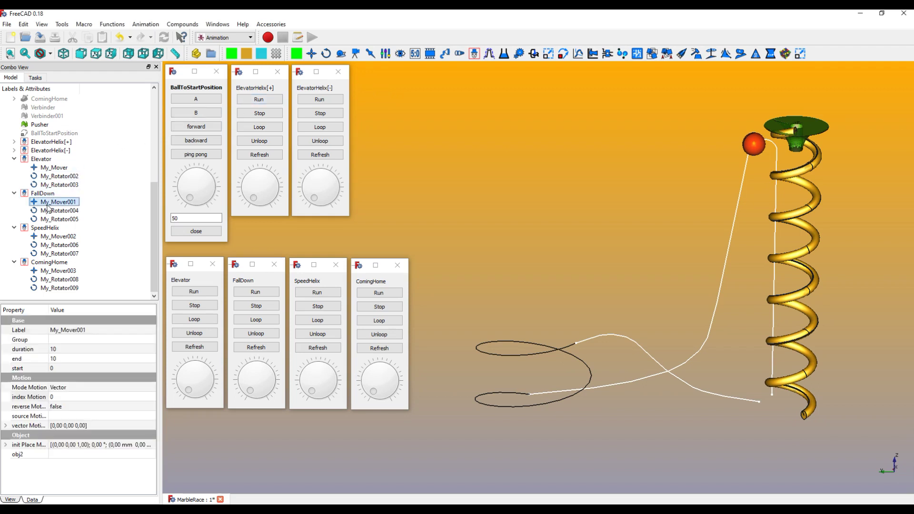
click(65, 348)
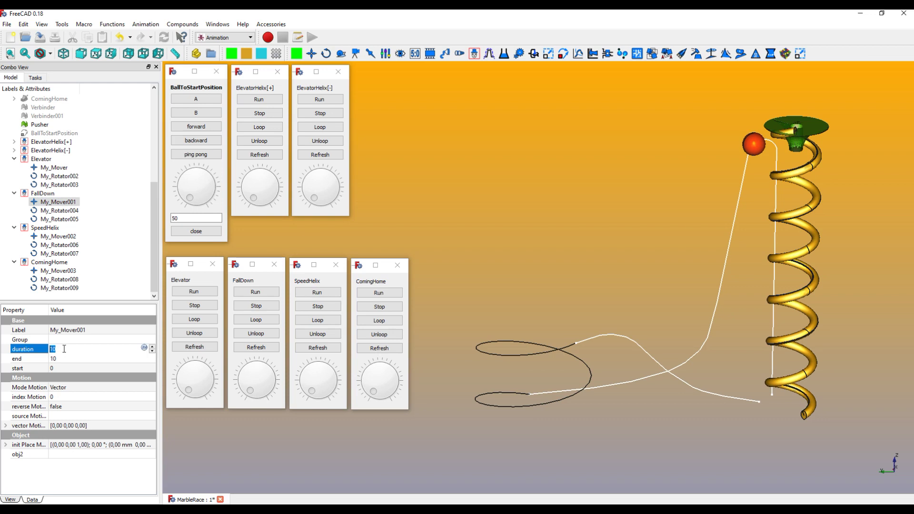
text(8)
click(72, 387)
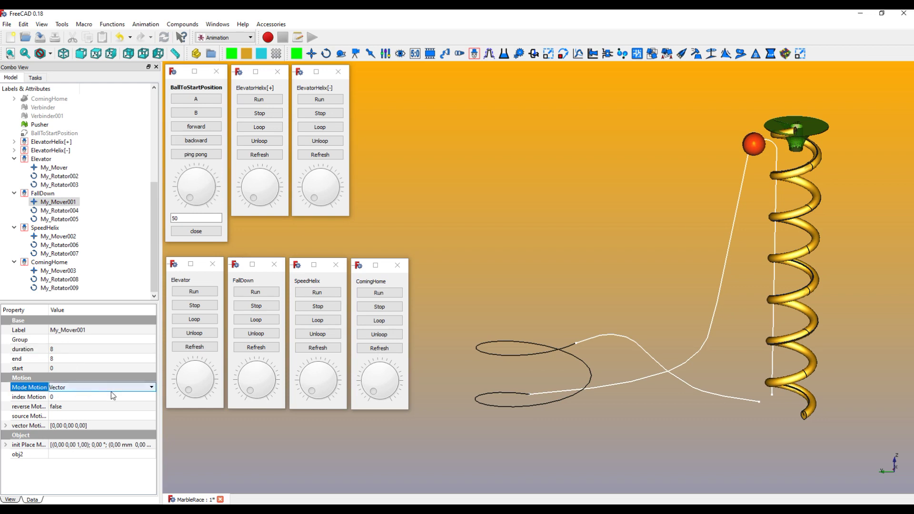
click(152, 388)
click(116, 424)
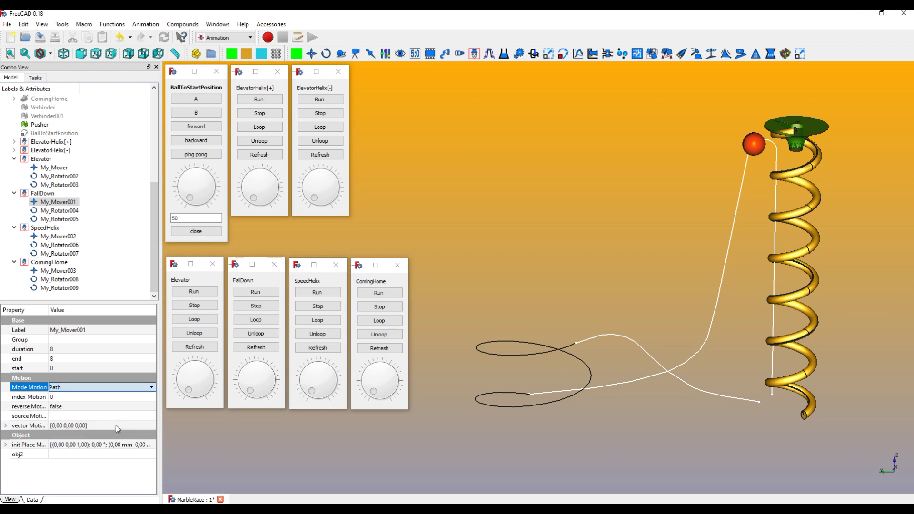
Set My_Mover001's source Motion to Path---FallDown.
click(92, 416)
click(151, 417)
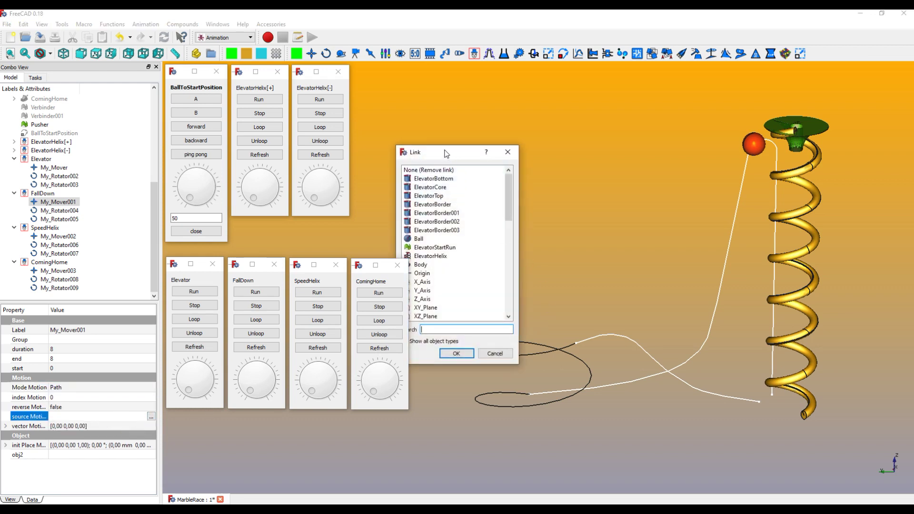
drag(445, 154, 551, 122)
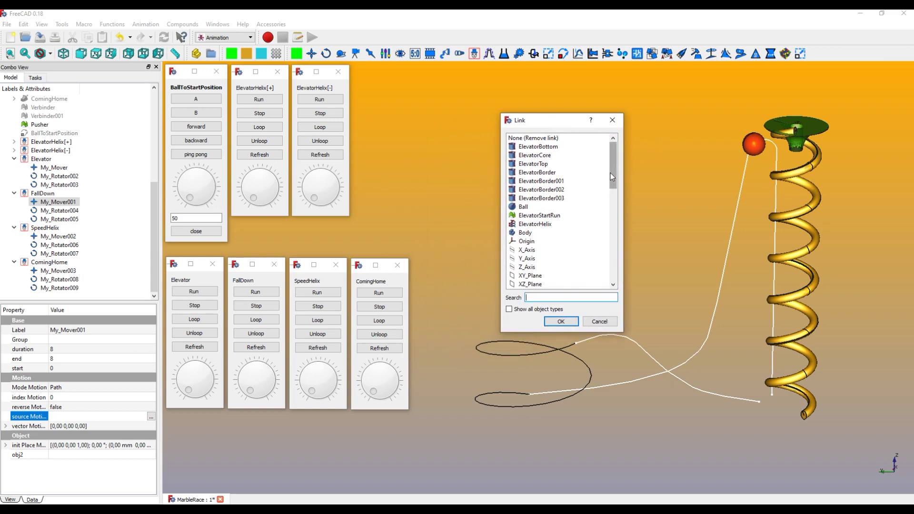
drag(611, 173, 616, 208)
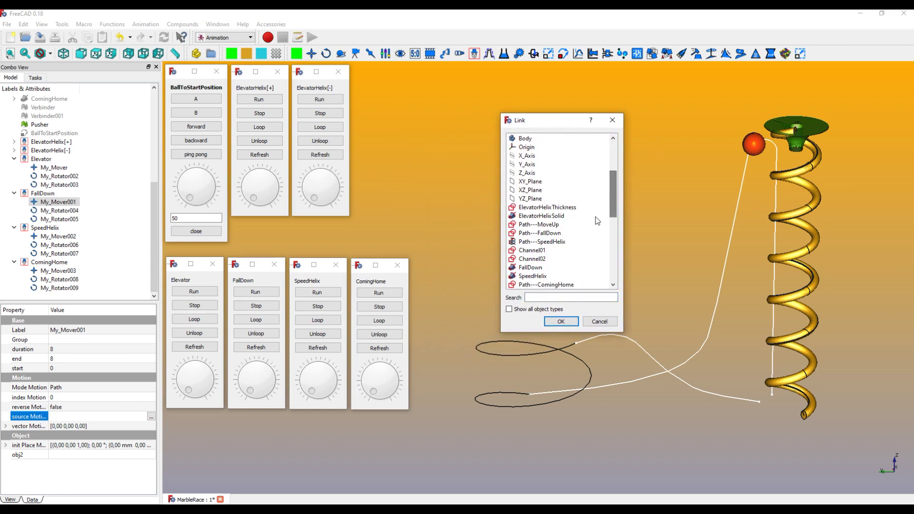
click(547, 234)
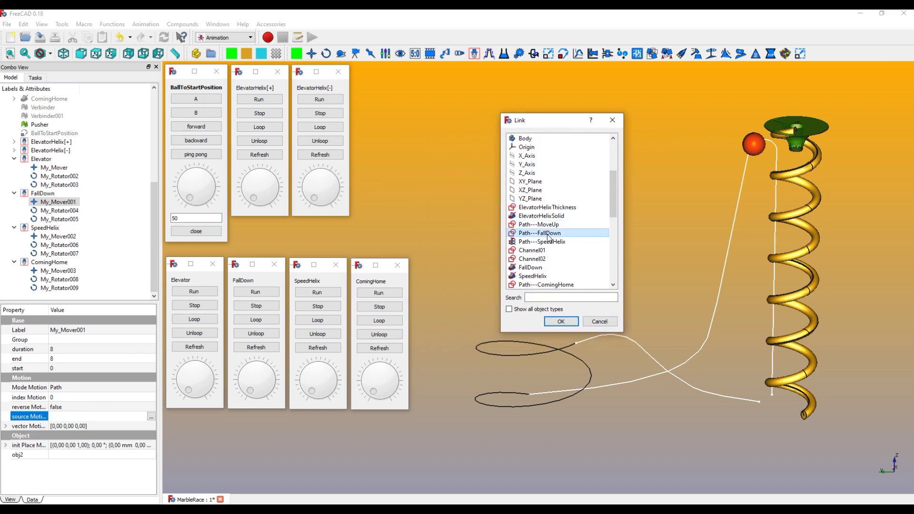
click(560, 323)
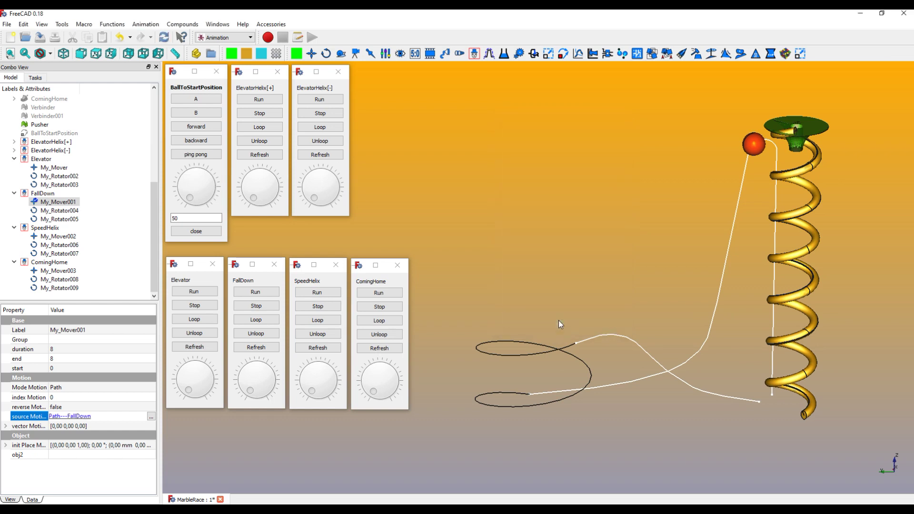
Link My_Mover001's obj2 to the Ball as the moved object.
click(119, 454)
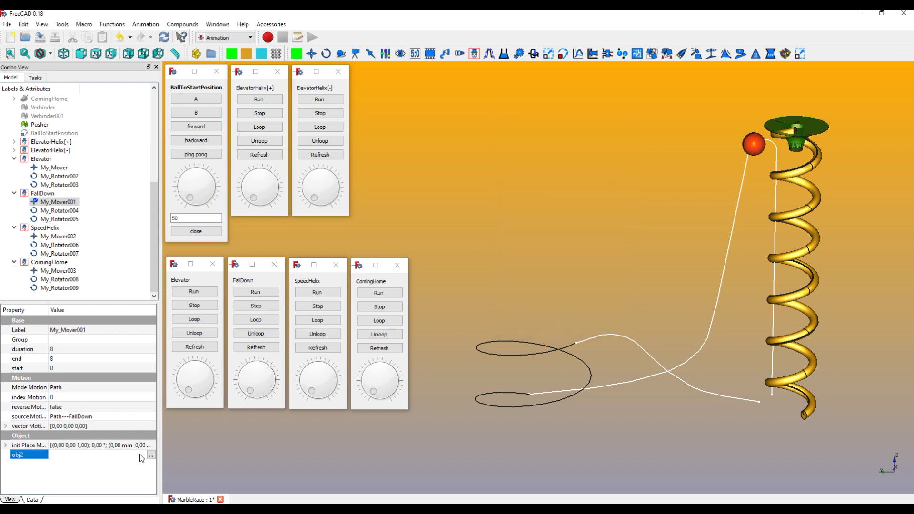
click(151, 455)
drag(456, 155, 498, 145)
click(466, 229)
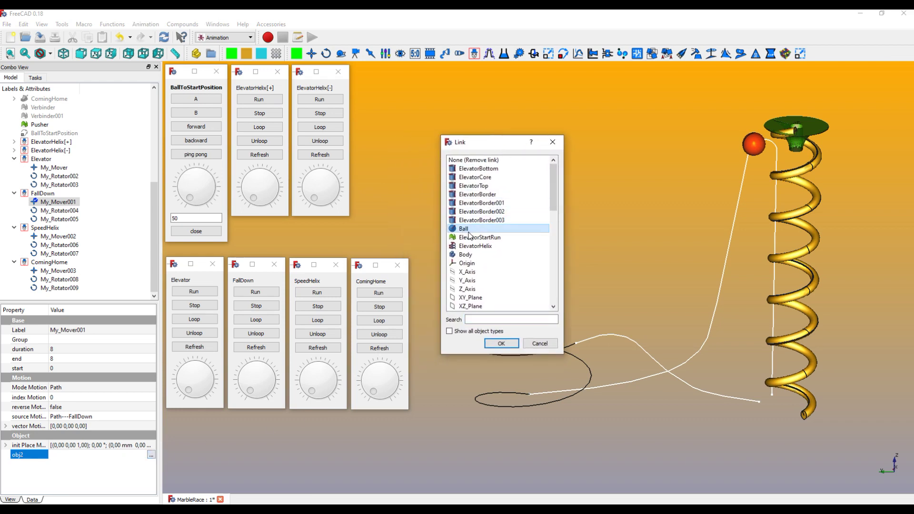
click(501, 343)
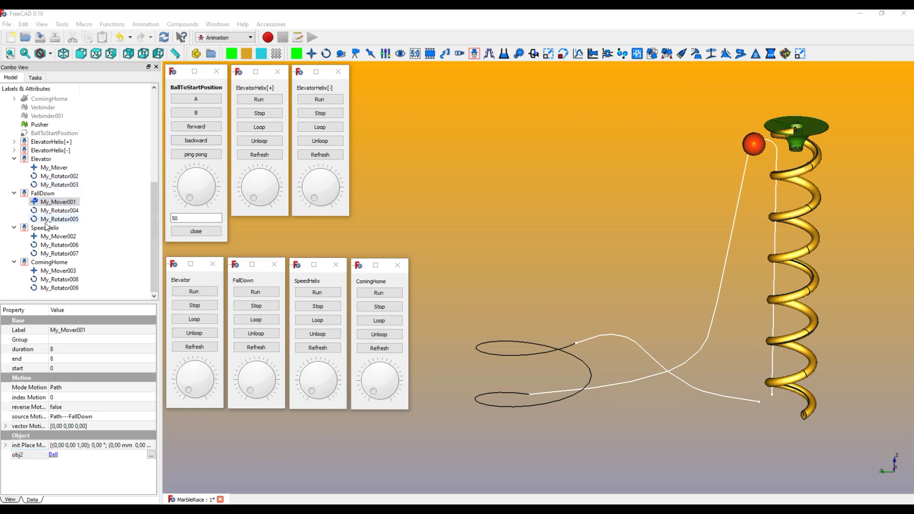
click(52, 237)
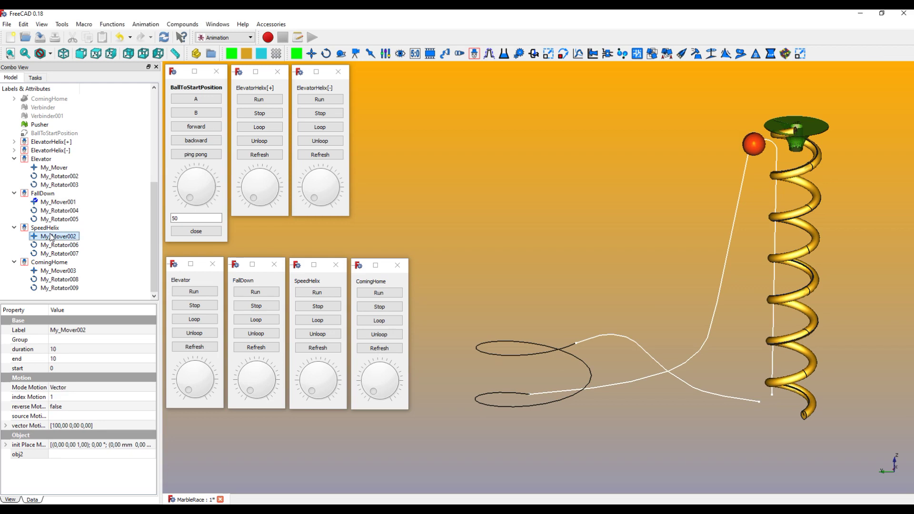
Switch My_Mover002 to Path motion with Path---SpeedHelix as its source Motion.
click(85, 387)
click(150, 389)
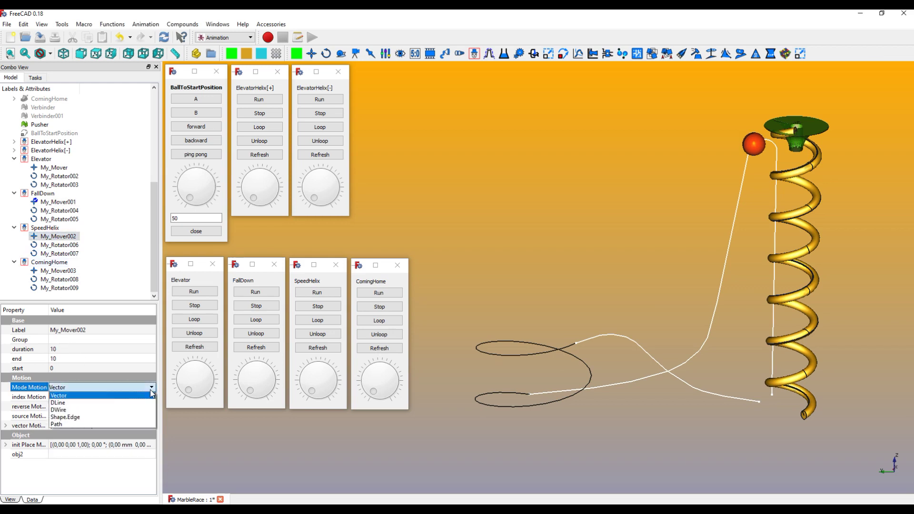
click(117, 423)
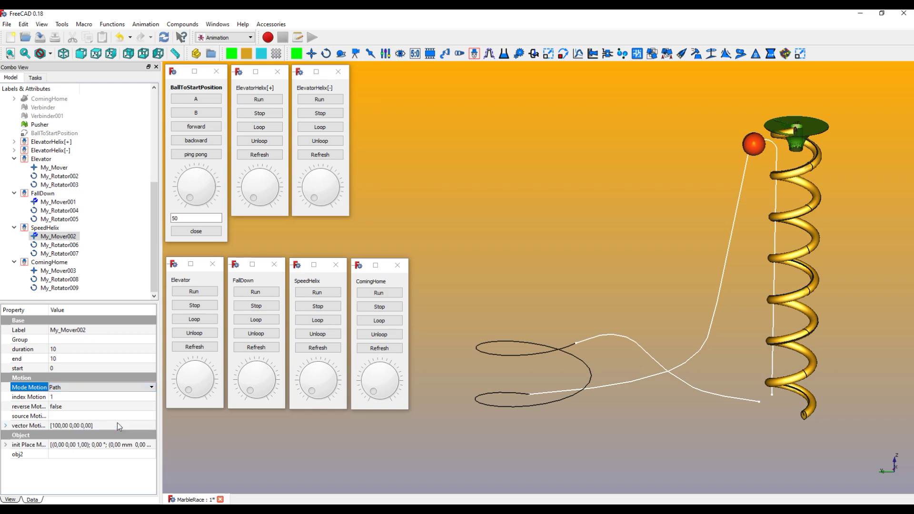
click(106, 414)
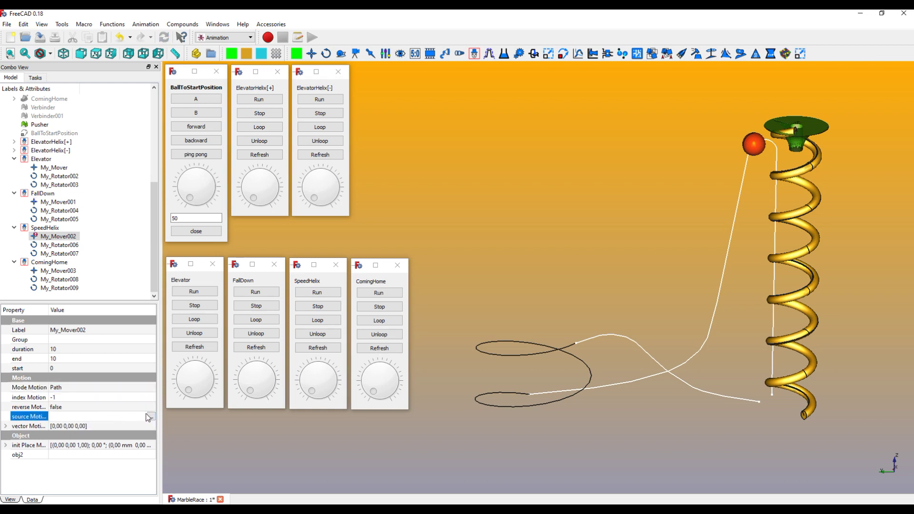
click(151, 417)
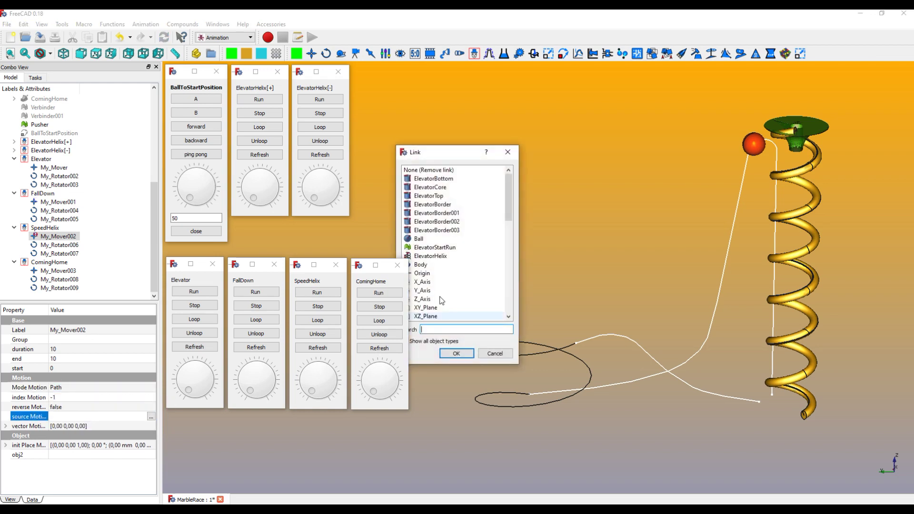
drag(433, 157, 538, 151)
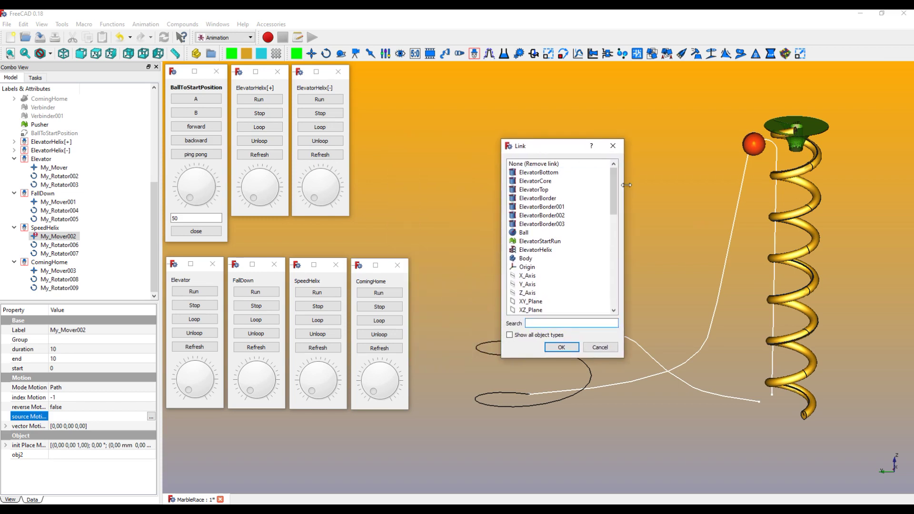
drag(615, 195, 621, 229)
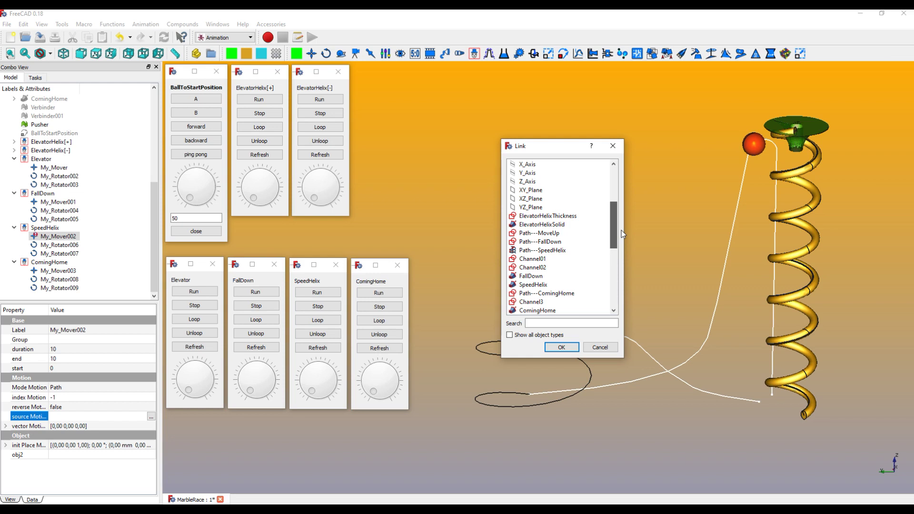
click(552, 251)
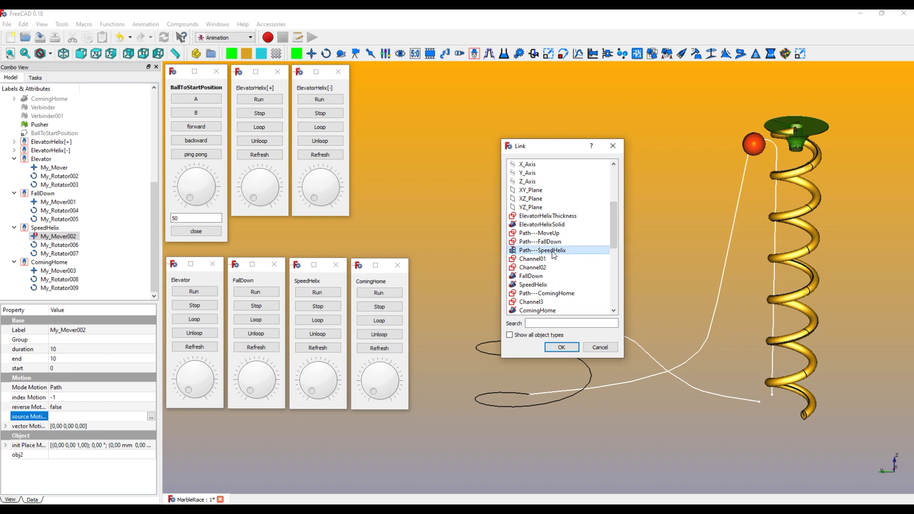
click(561, 348)
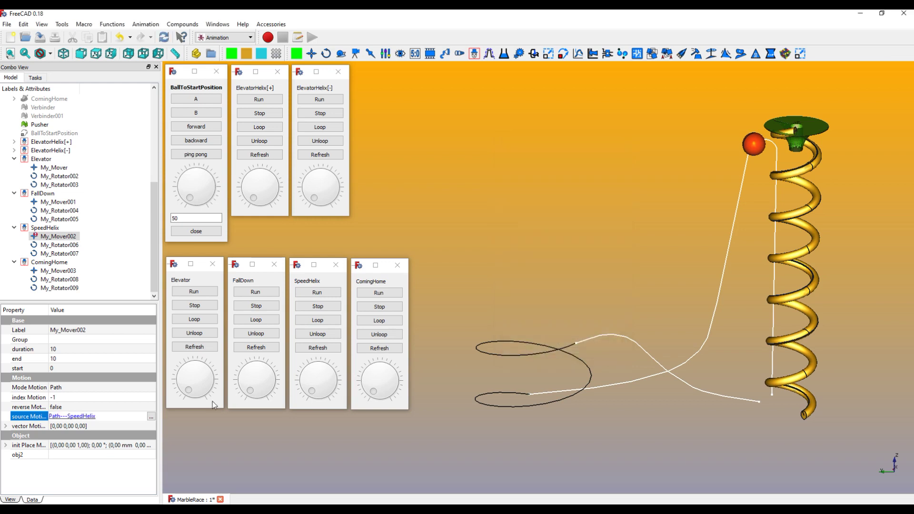
Set My_Mover002's obj2 to the Ball.
click(145, 456)
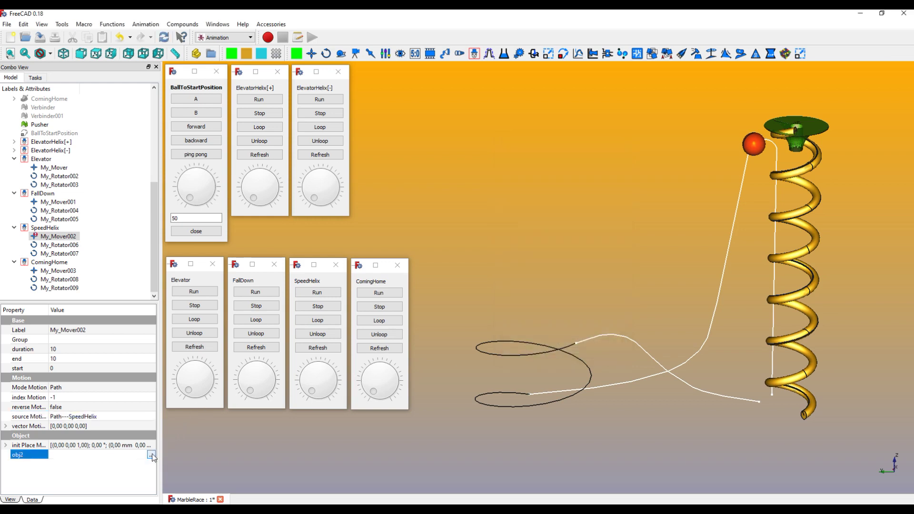
click(151, 455)
drag(451, 153, 555, 114)
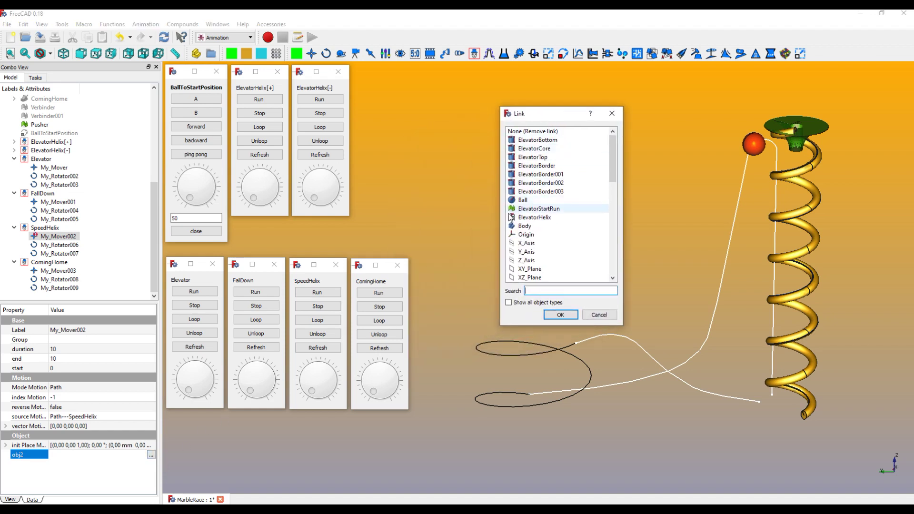
click(521, 201)
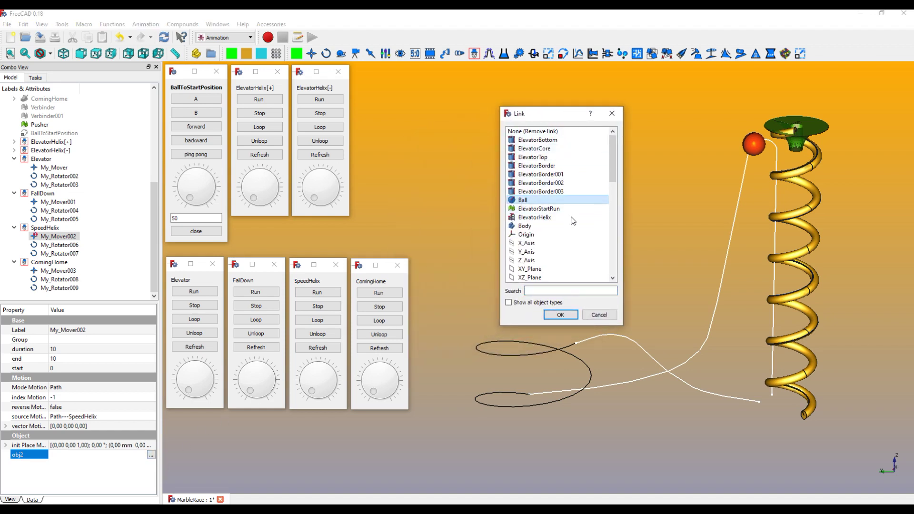
click(570, 317)
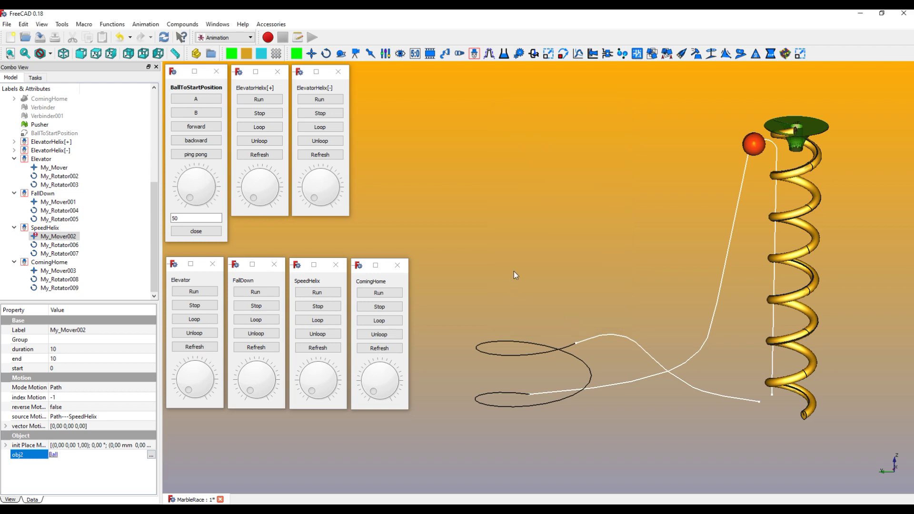
mouse_move(58, 236)
click(56, 270)
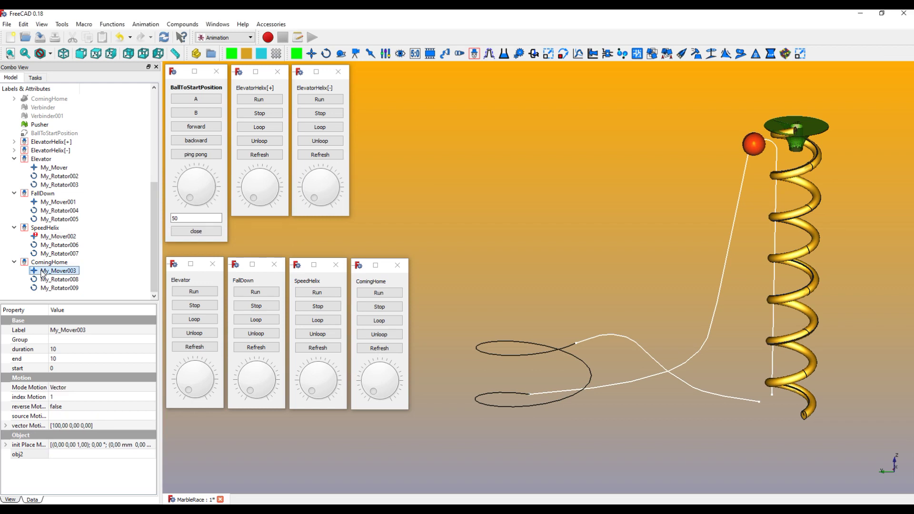
Give My_Mover003 a duration of 15 and Path motion mode.
click(59, 350)
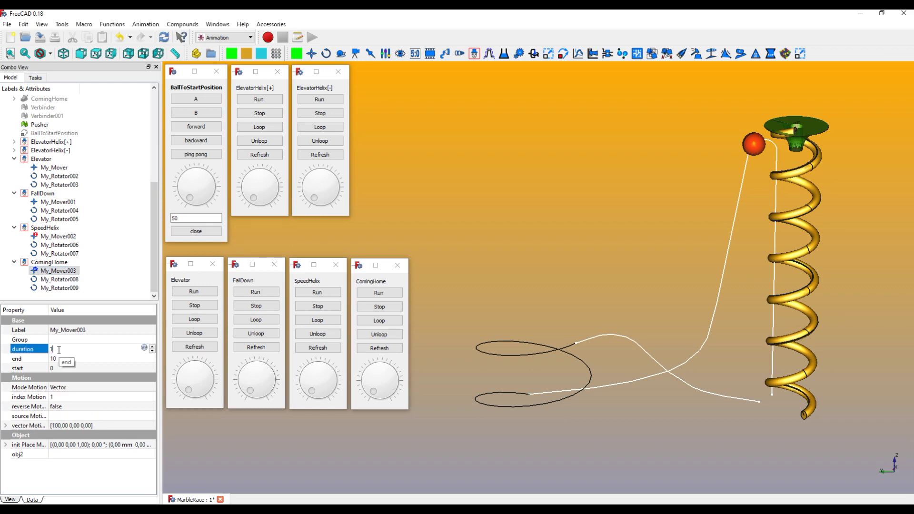
text(15)
click(149, 388)
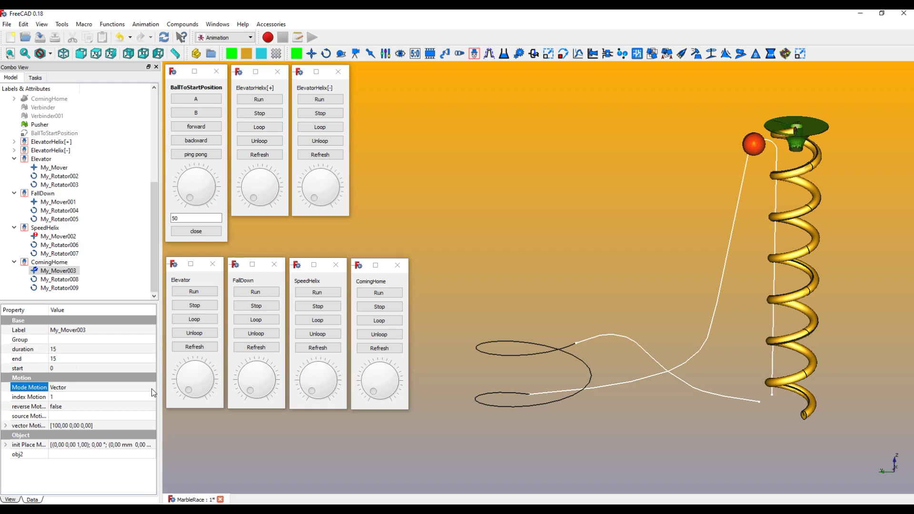
click(151, 387)
click(120, 425)
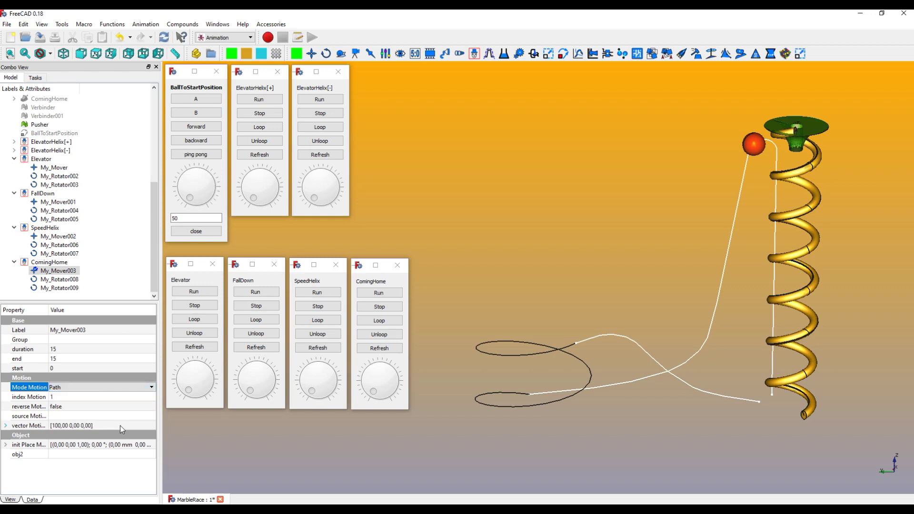
Set My_Mover003's source Motion to Path---ComingHome.
click(113, 415)
click(150, 417)
drag(465, 154, 539, 140)
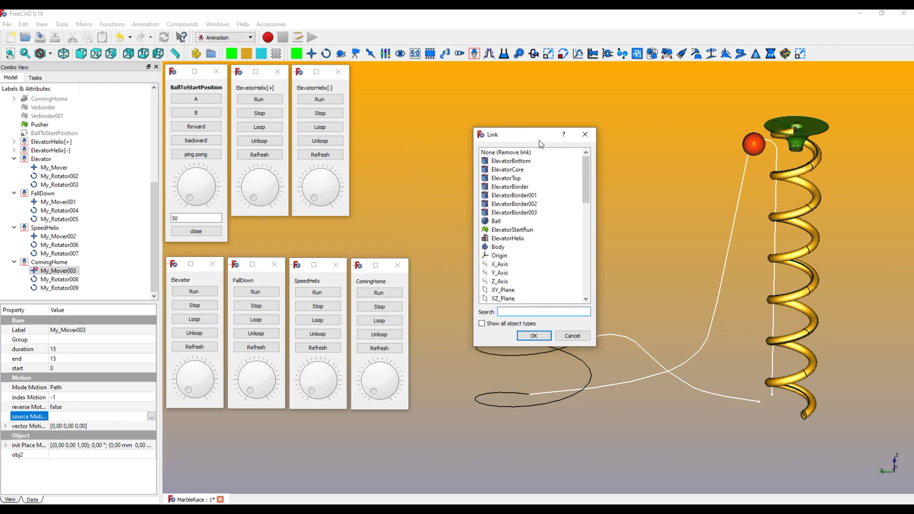
drag(588, 177, 595, 223)
click(519, 247)
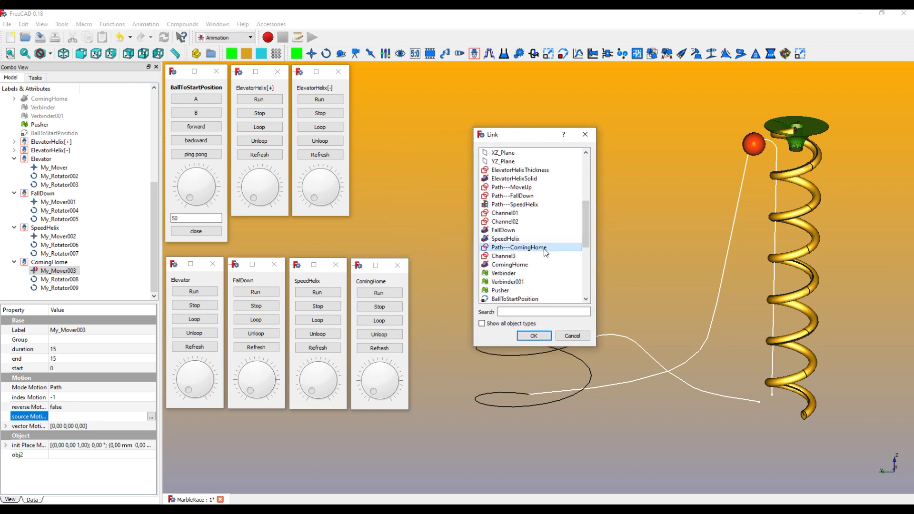
click(544, 332)
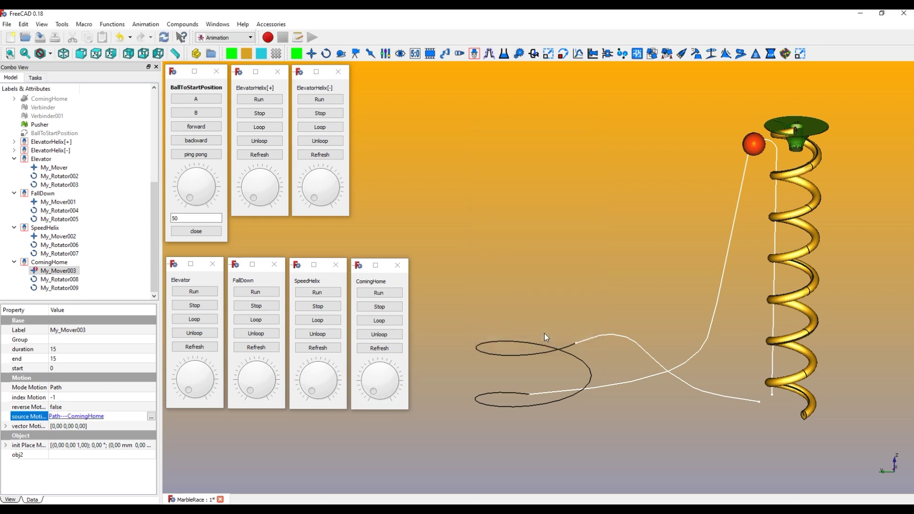
Set My_Mover003's obj2 to the Ball.
click(136, 455)
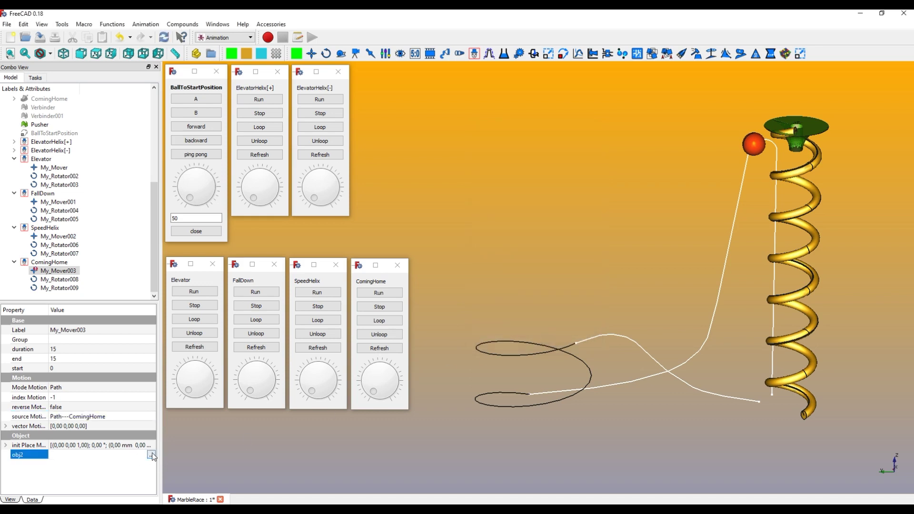
click(151, 454)
click(419, 238)
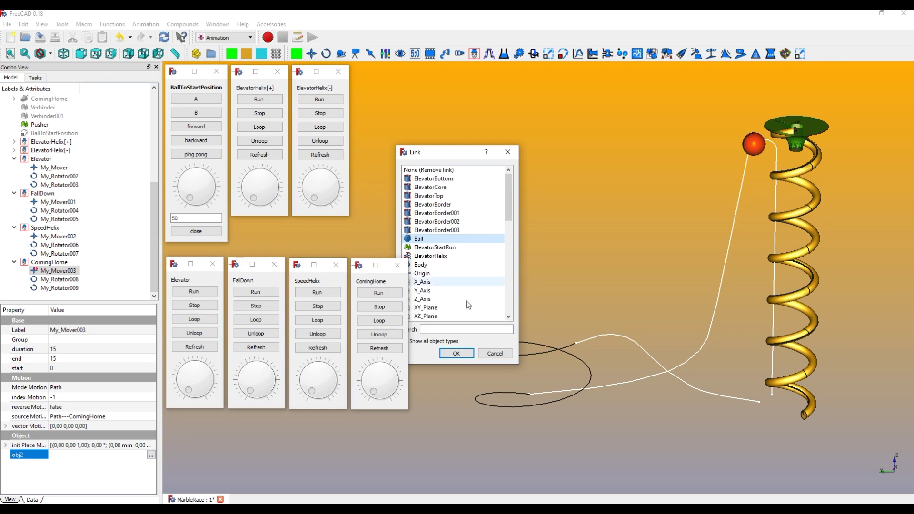
click(456, 353)
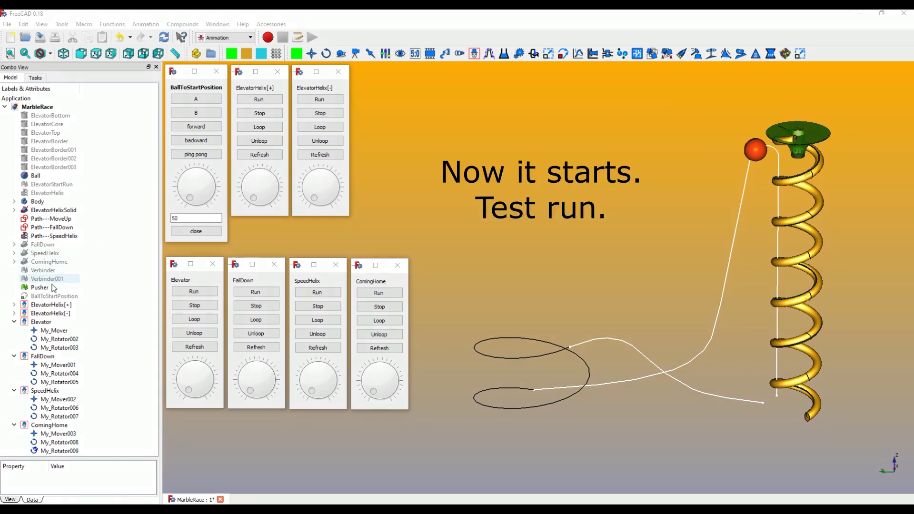
Place the ball at start position A and test the ElevatorHelix rotation in reverse and upward.
click(44, 299)
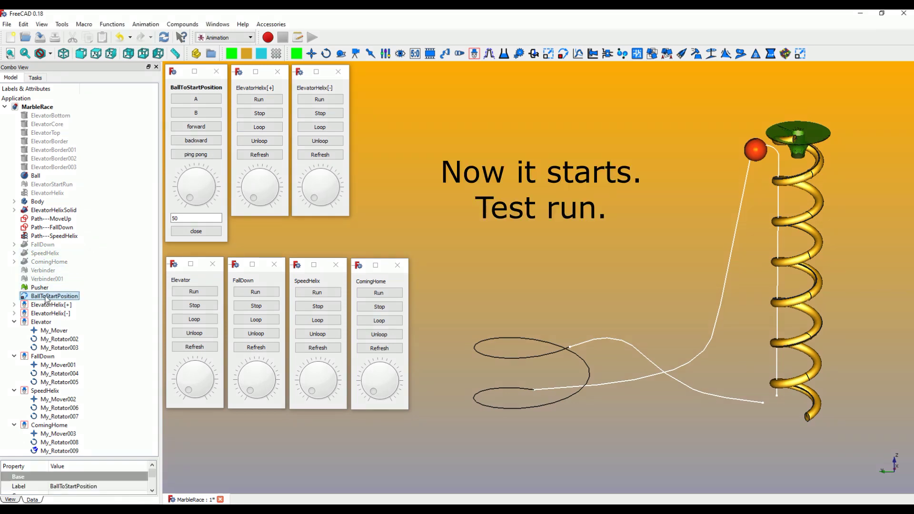
click(198, 100)
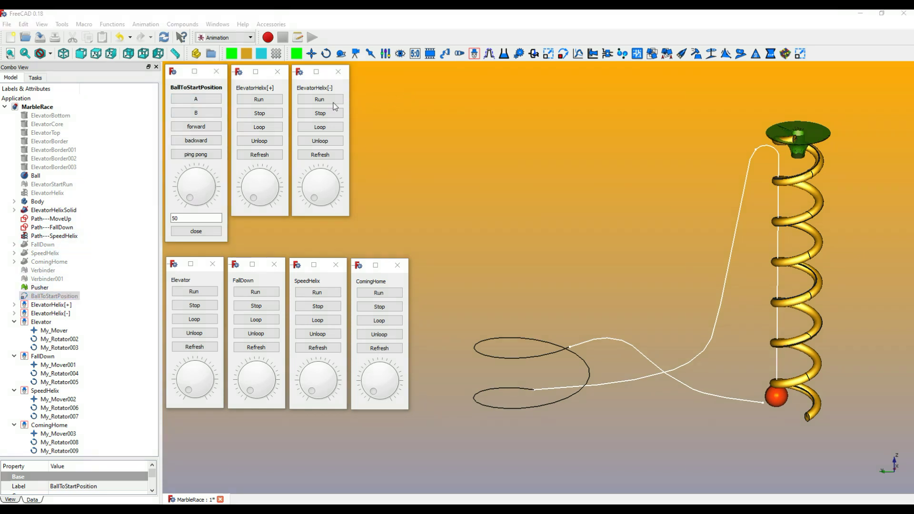
click(317, 100)
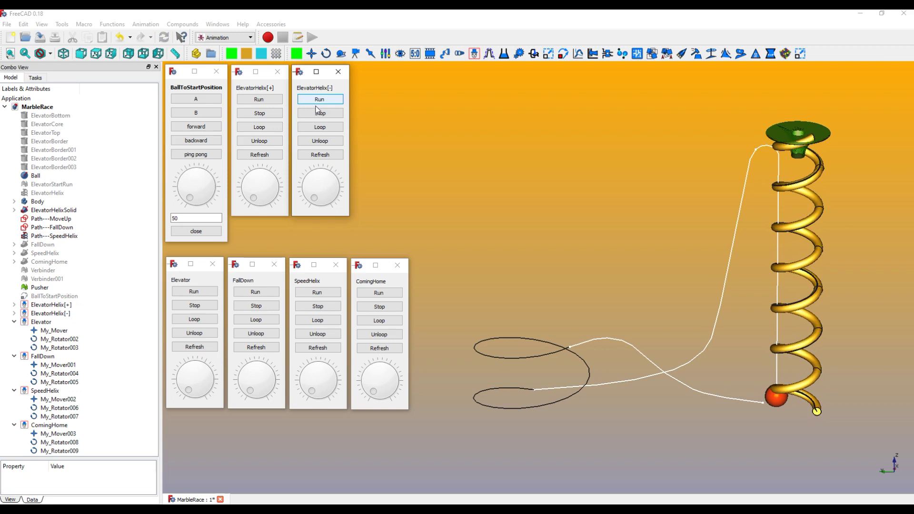
click(314, 114)
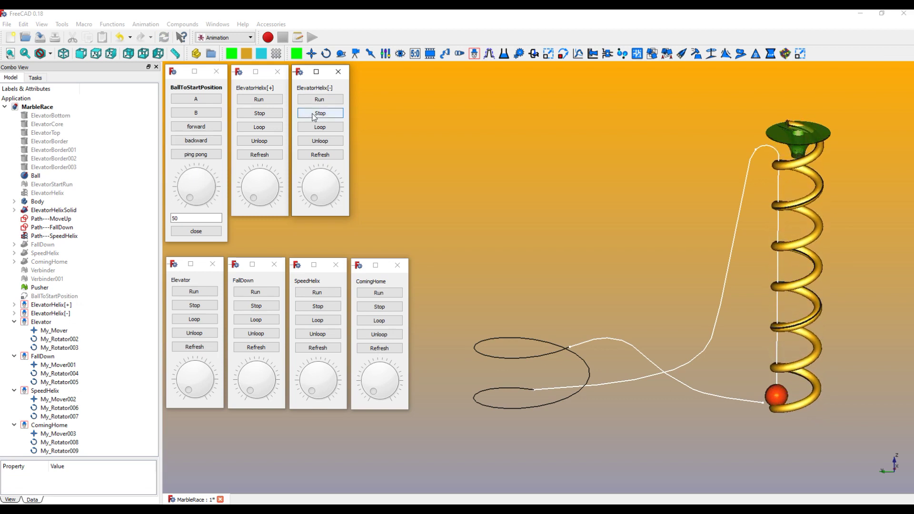
click(258, 98)
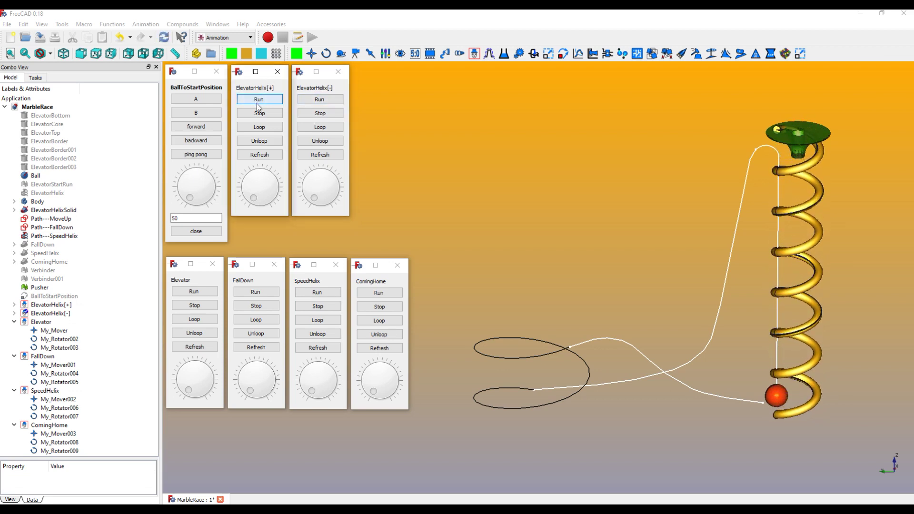
click(257, 113)
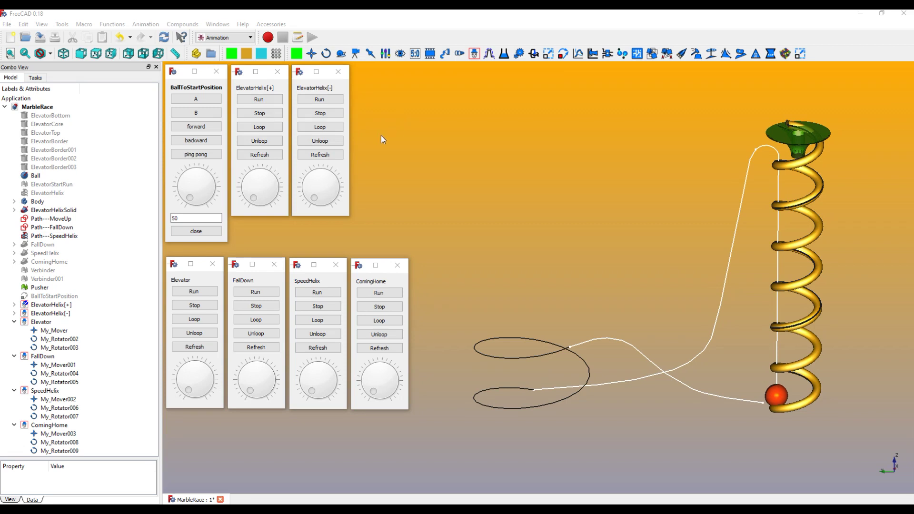
Run the Elevator, FallDown, SpeedHelix and ComingHome movers in sequence.
click(194, 293)
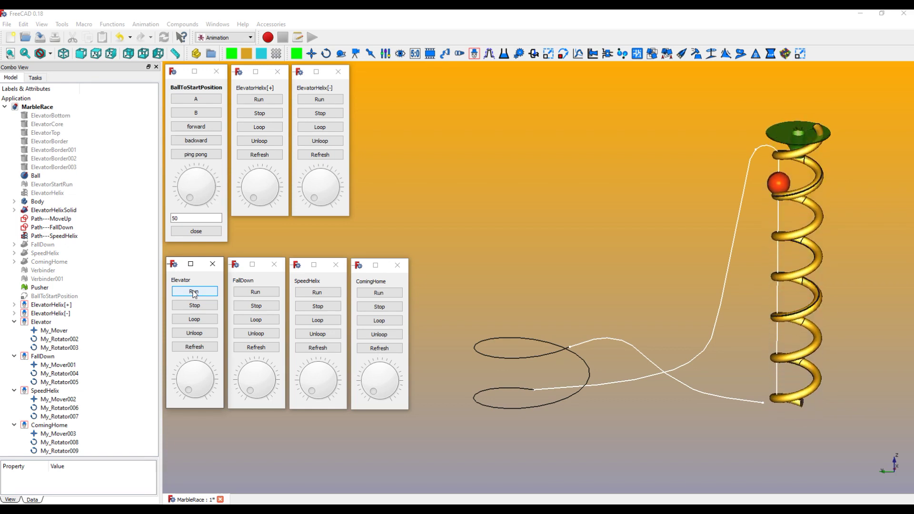
click(256, 292)
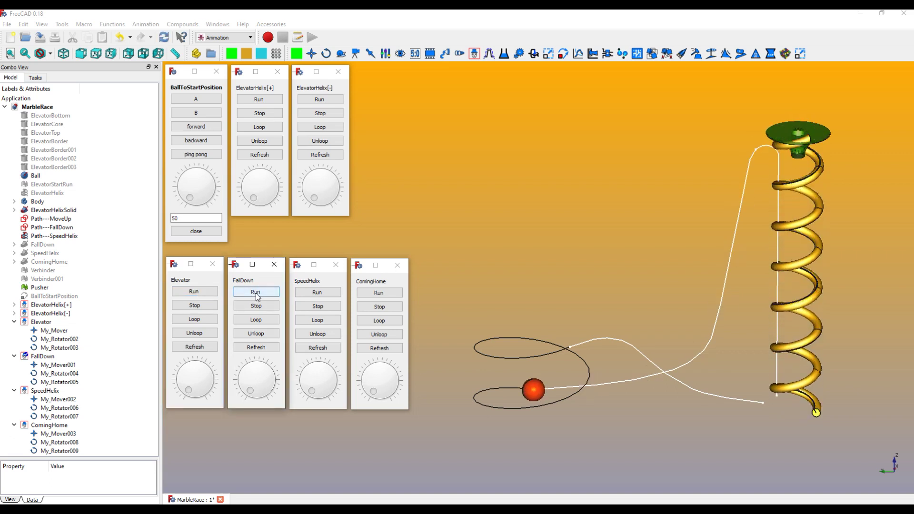
click(304, 294)
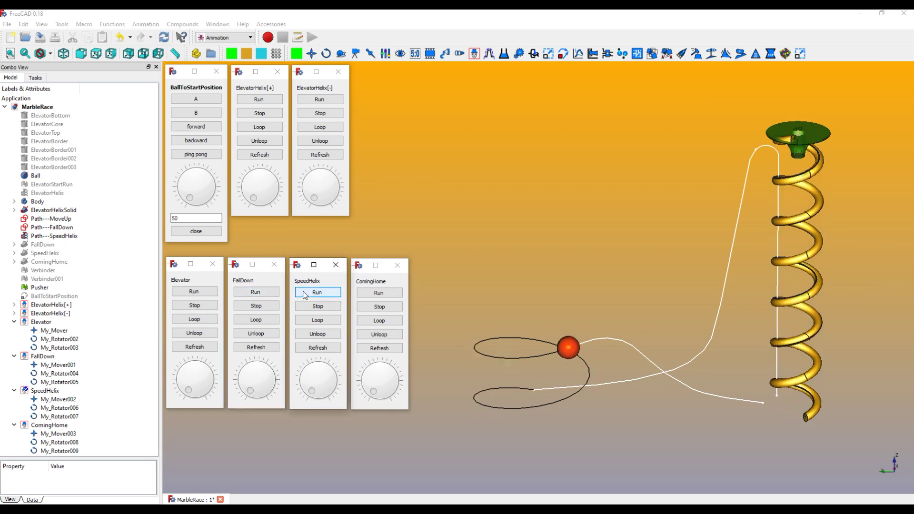
click(371, 294)
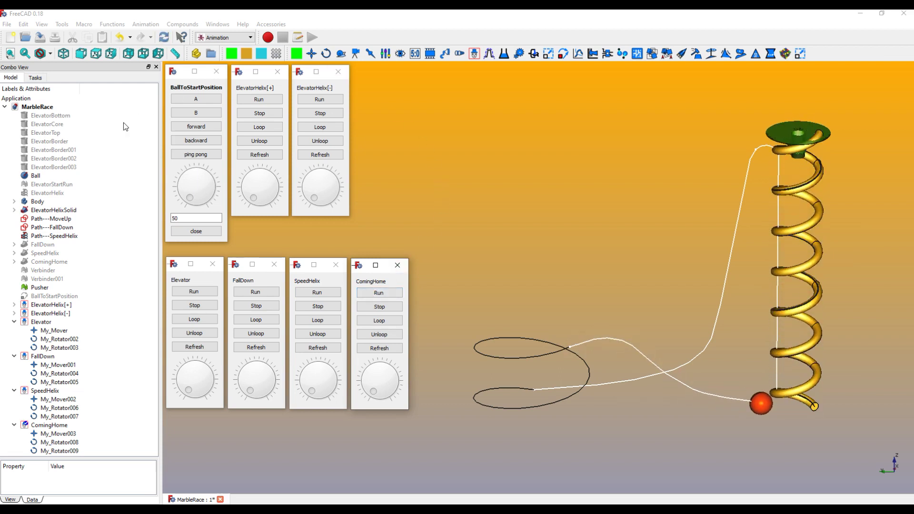
Reset the ball to start, restart the upward helix rotation, and collapse the Elevator and FallDown groups.
click(46, 296)
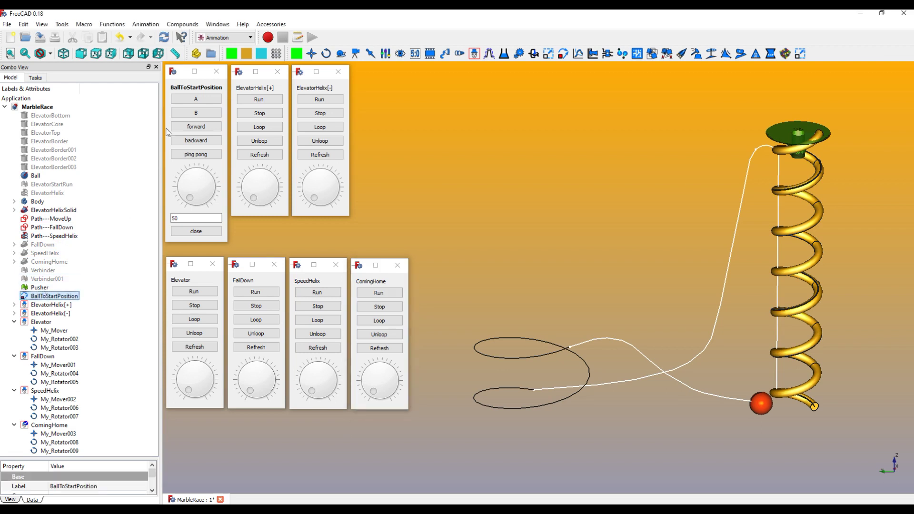
click(195, 99)
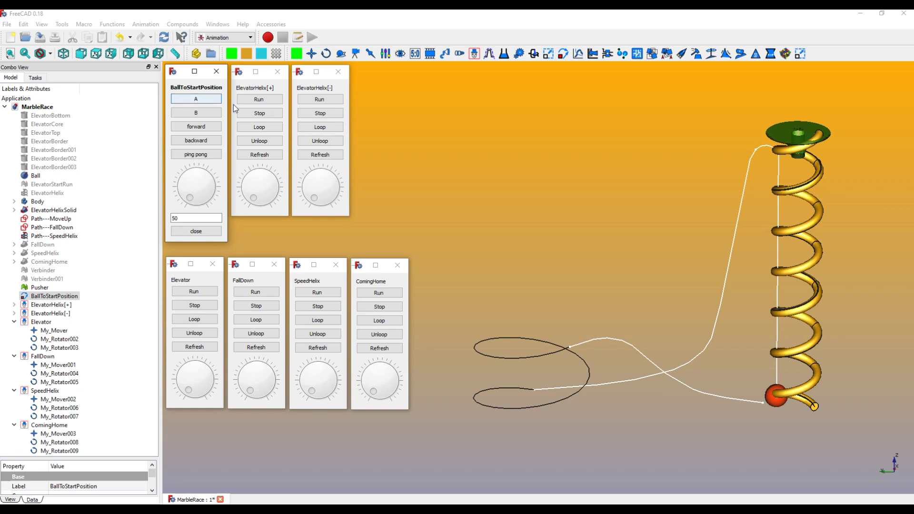
click(269, 101)
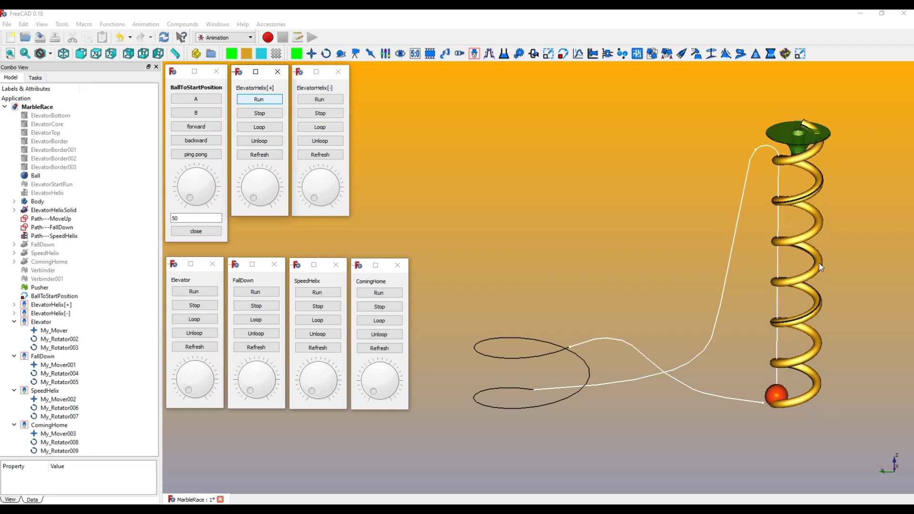
click(401, 107)
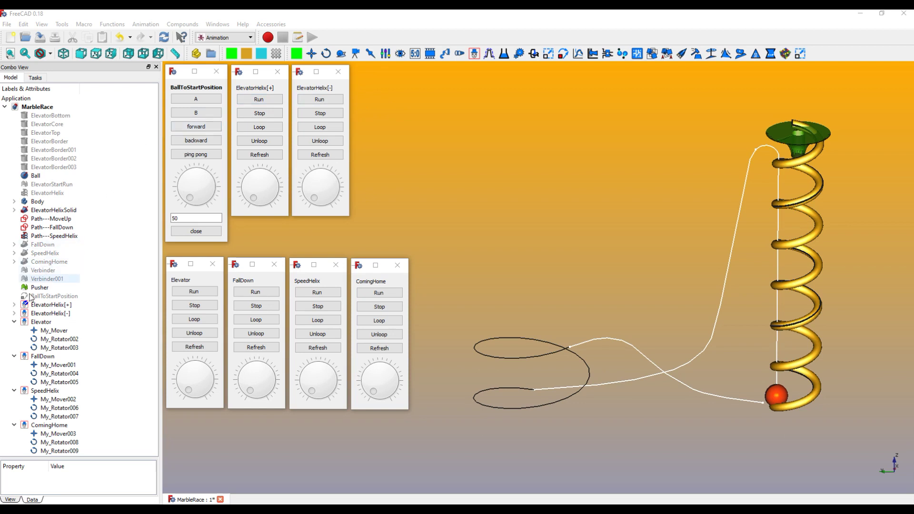
click(15, 321)
click(13, 331)
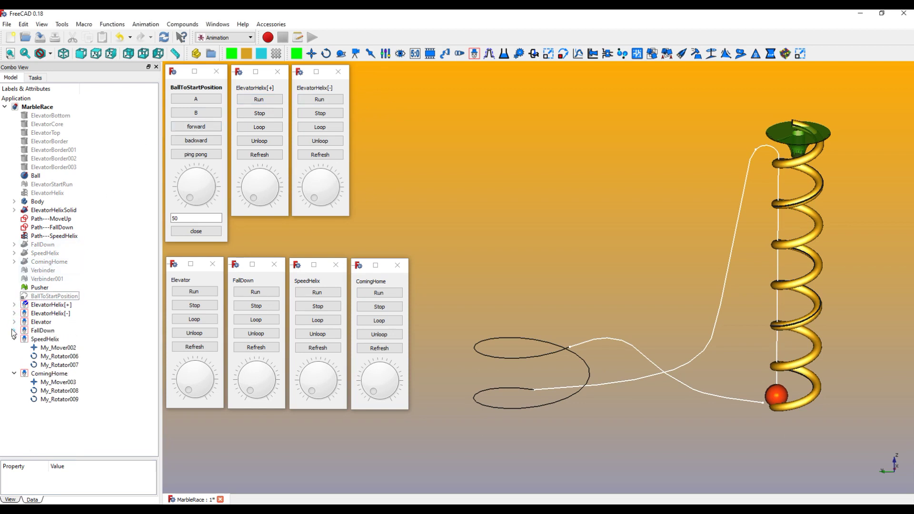
Hide the four path sketches: ComingHome, MoveUp, FallDown and SpeedHelix.
click(14, 339)
click(14, 348)
click(14, 201)
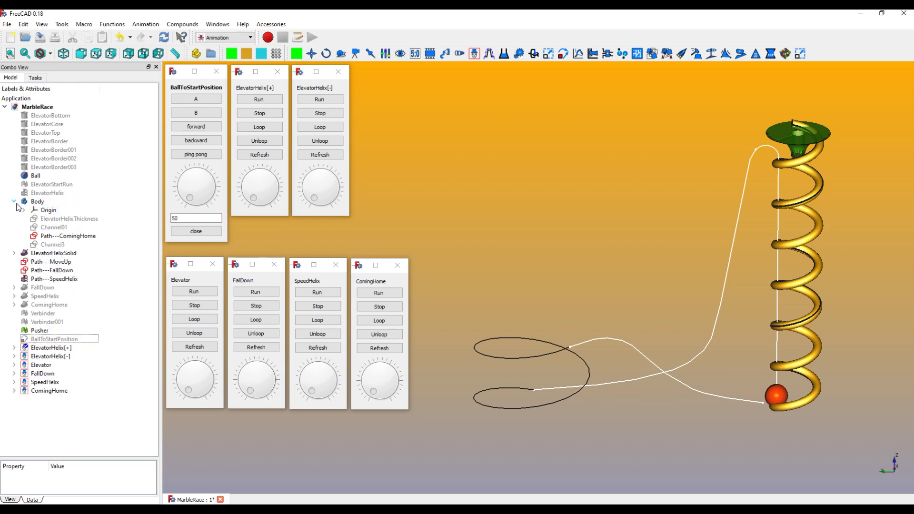
click(66, 237)
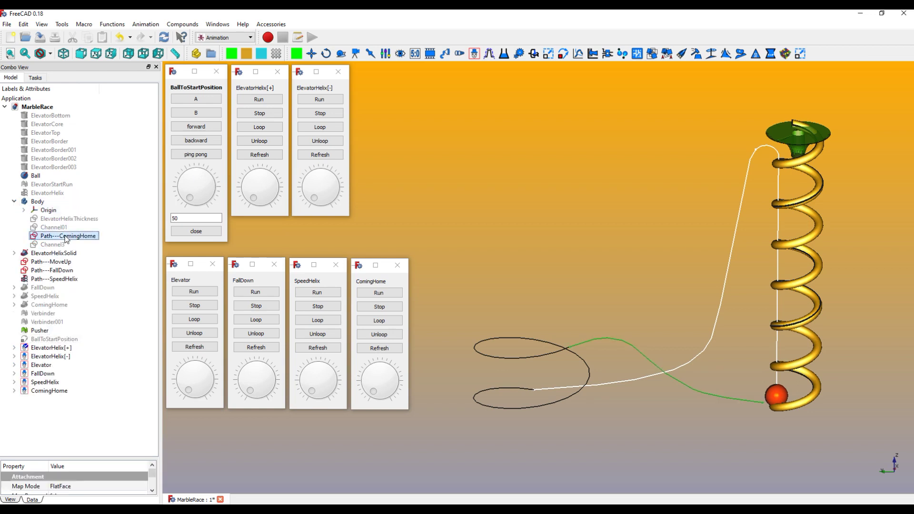
ctrl+click(47, 261)
ctrl+click(45, 270)
ctrl+click(42, 279)
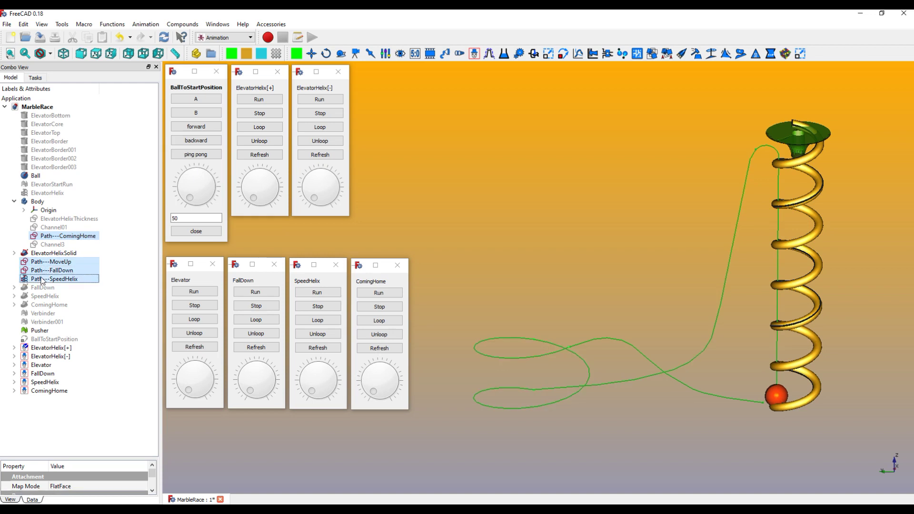
key(space)
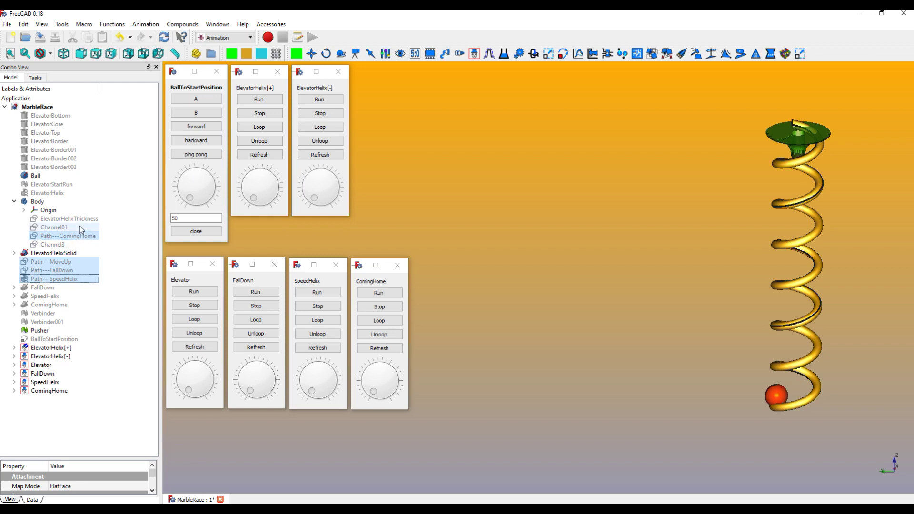
Show the elevator parts, FallDown, SpeedHelix and ComingHome tracks and Verbinder connectors.
click(34, 120)
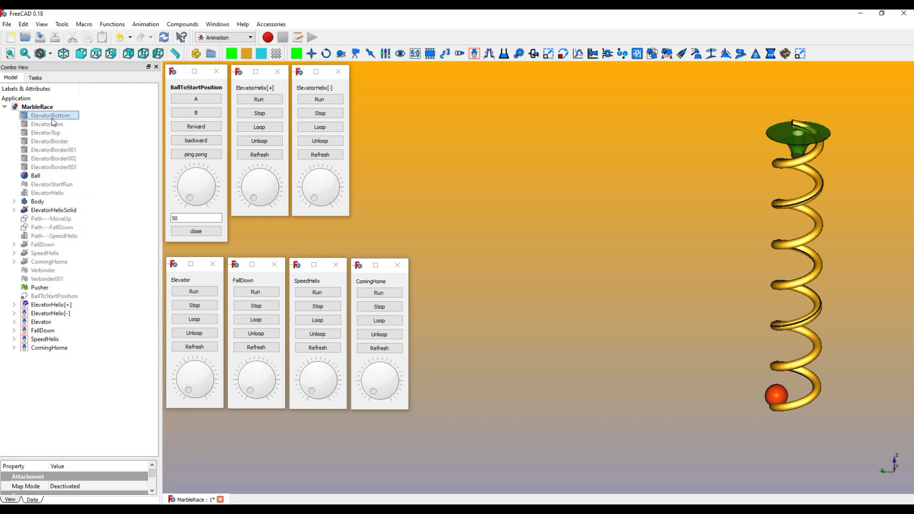
shift+click(52, 171)
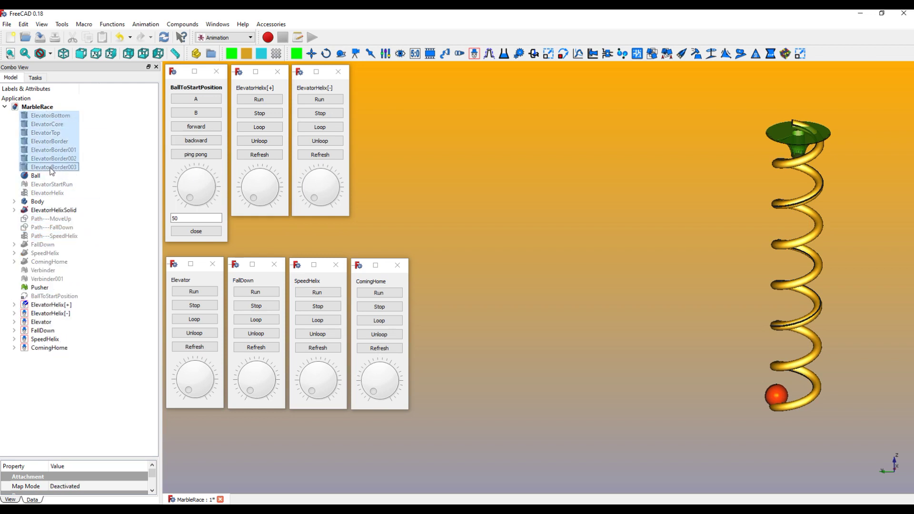
ctrl+click(45, 185)
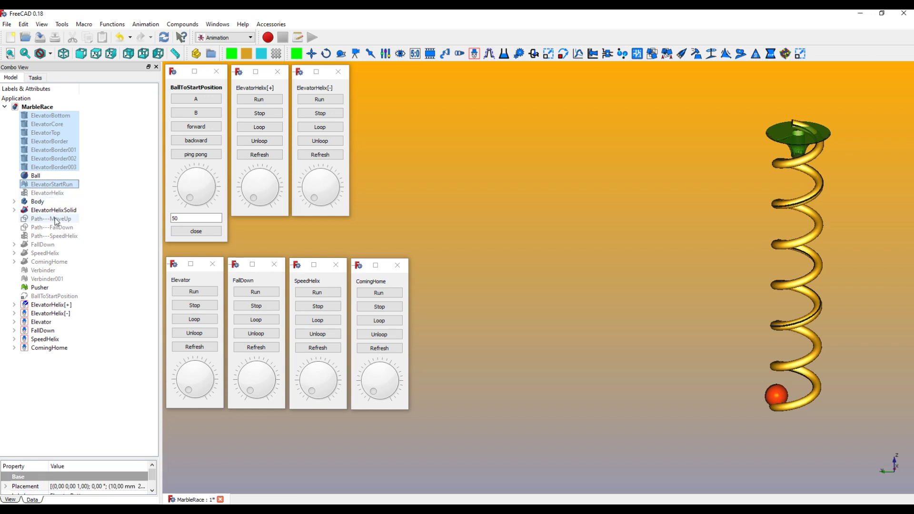
ctrl+click(41, 244)
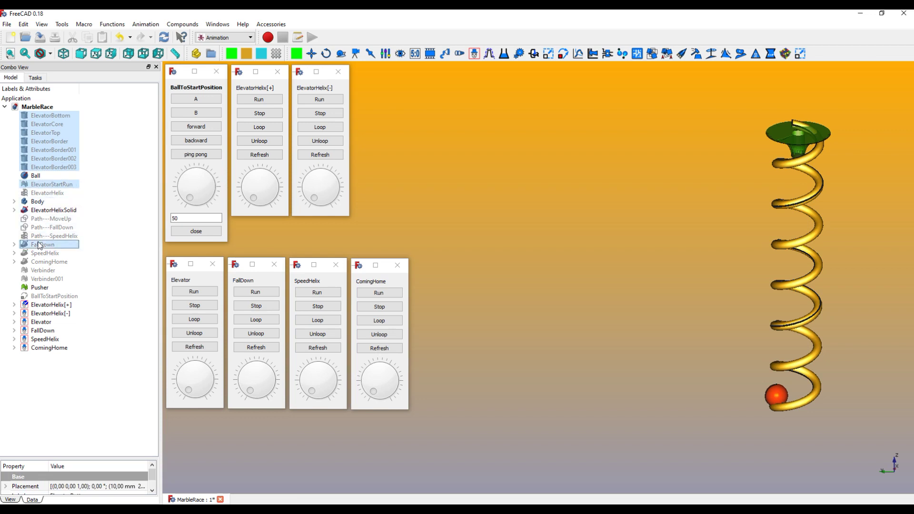
ctrl+click(32, 253)
ctrl+click(35, 262)
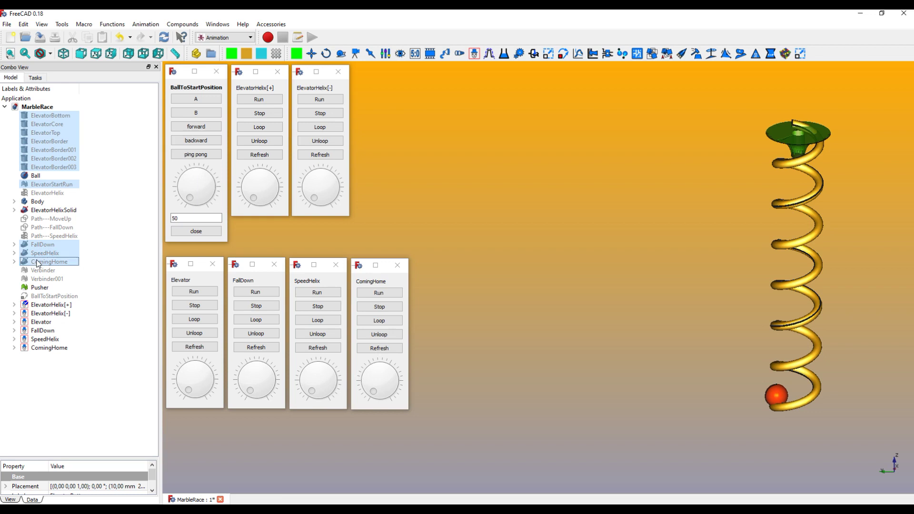
ctrl+click(38, 270)
ctrl+click(38, 279)
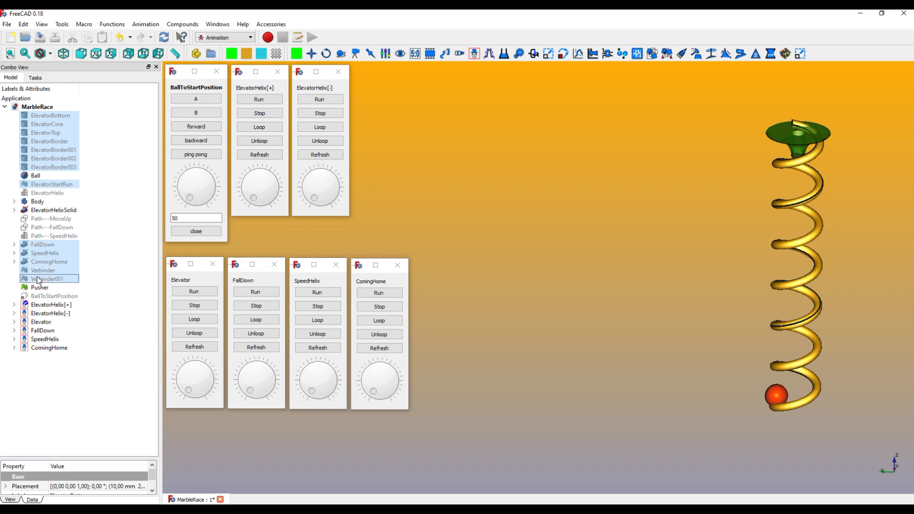
key(space)
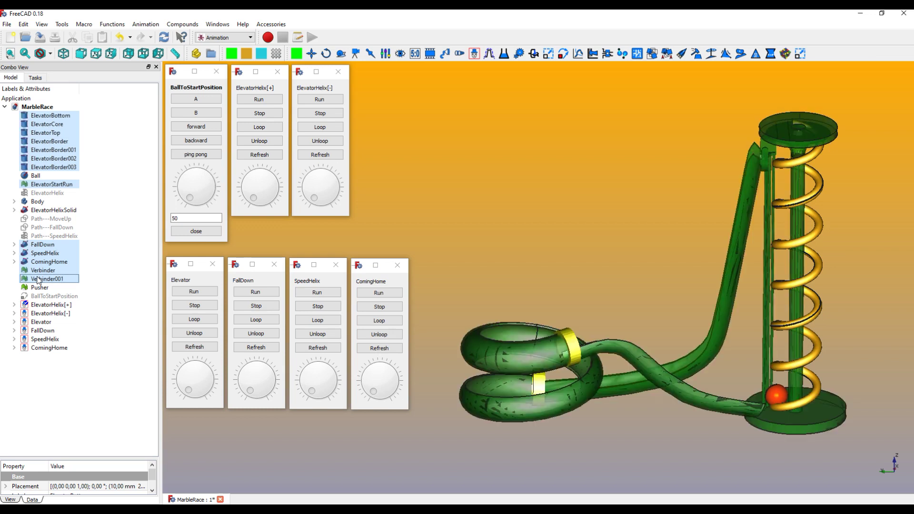
middle_drag(832, 288, 875, 284)
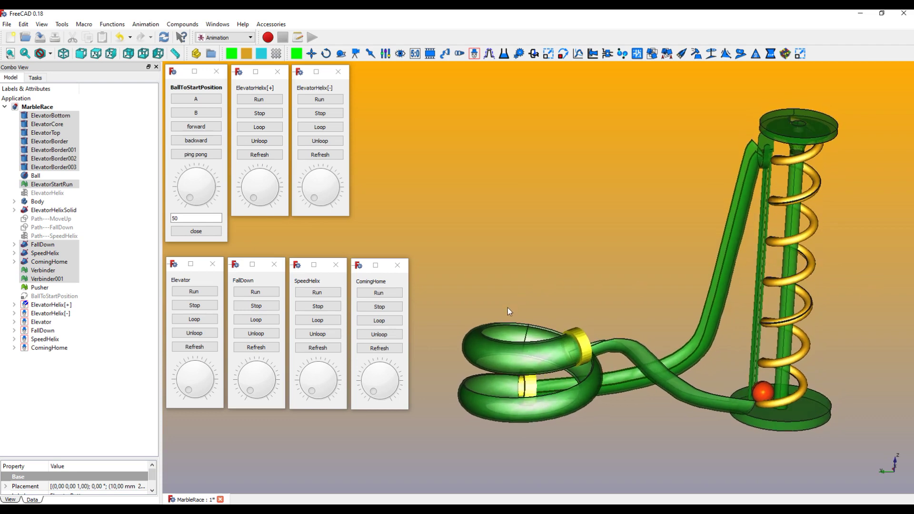
middle_drag(508, 311, 441, 191)
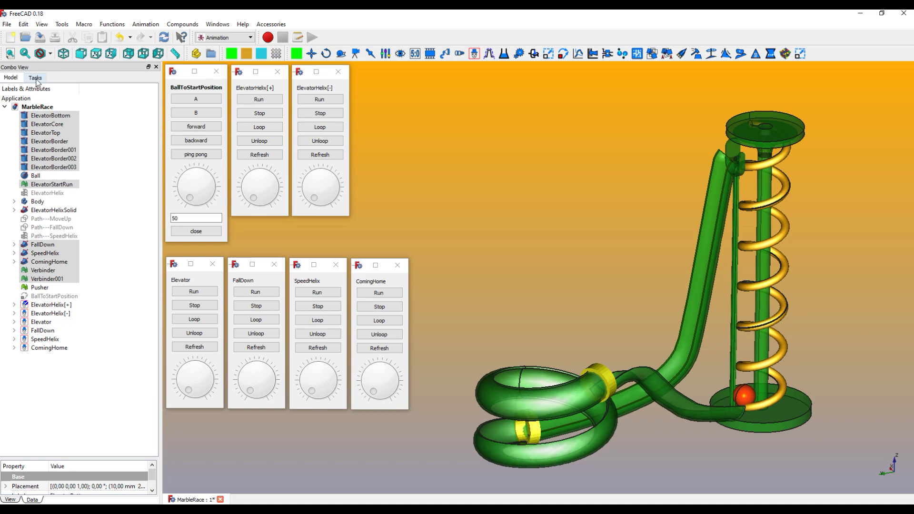
click(32, 107)
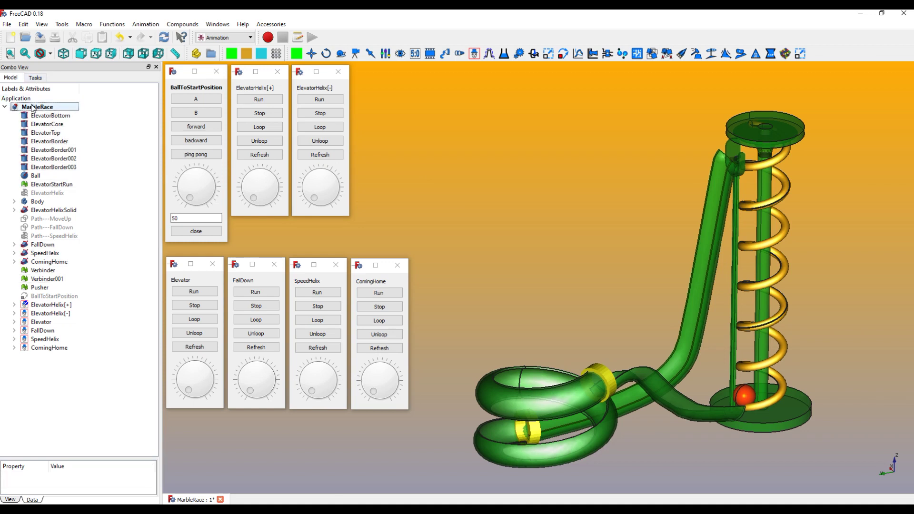
Run the Elevator, FallDown, SpeedHelix and ComingHome movers in turn through the green track.
click(192, 294)
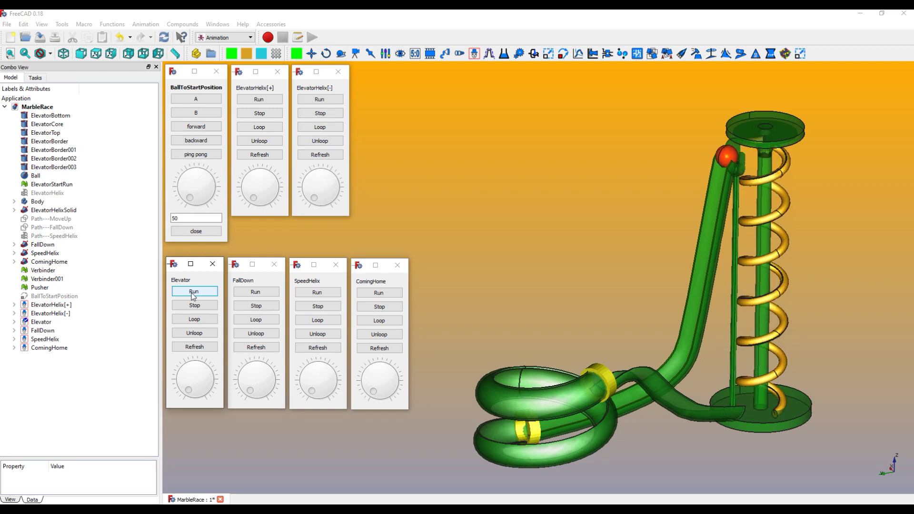
click(257, 292)
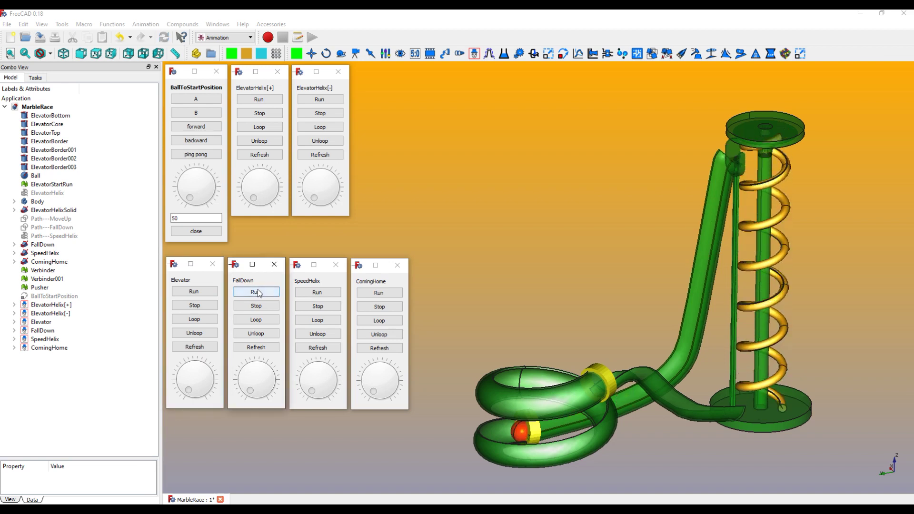
click(314, 293)
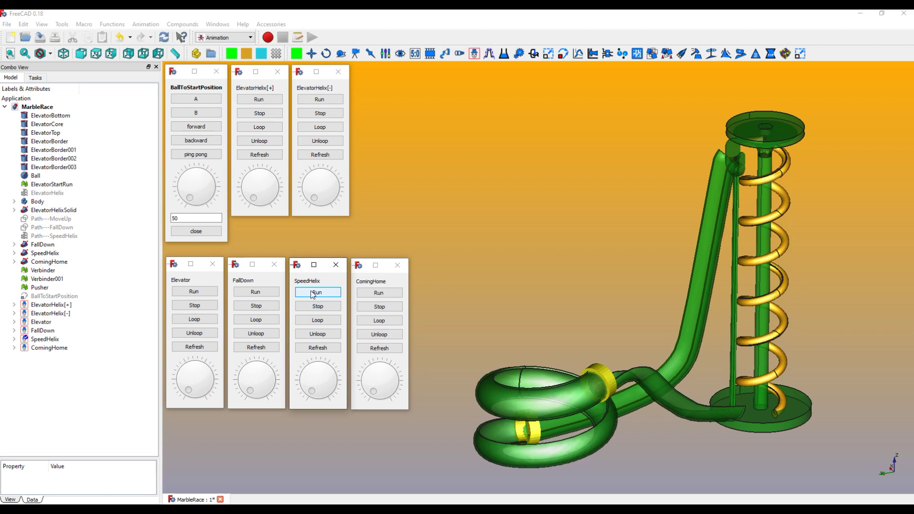
click(368, 293)
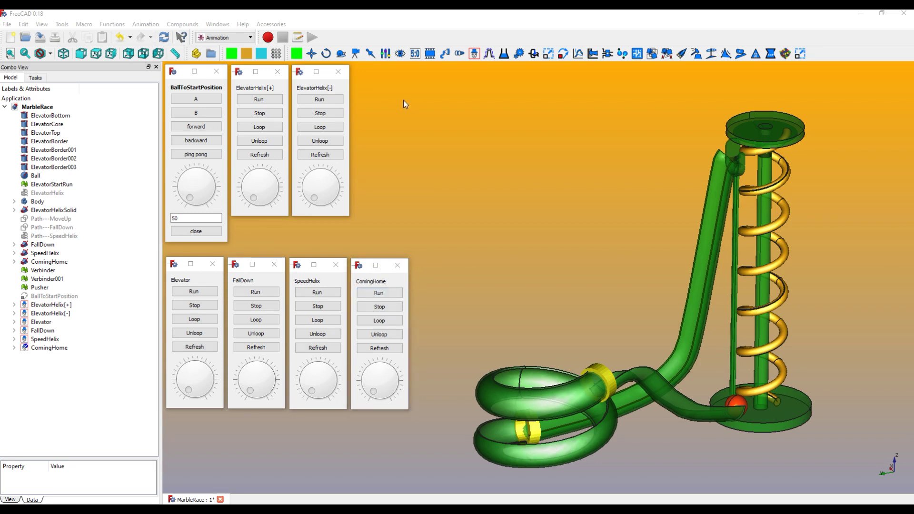
click(53, 296)
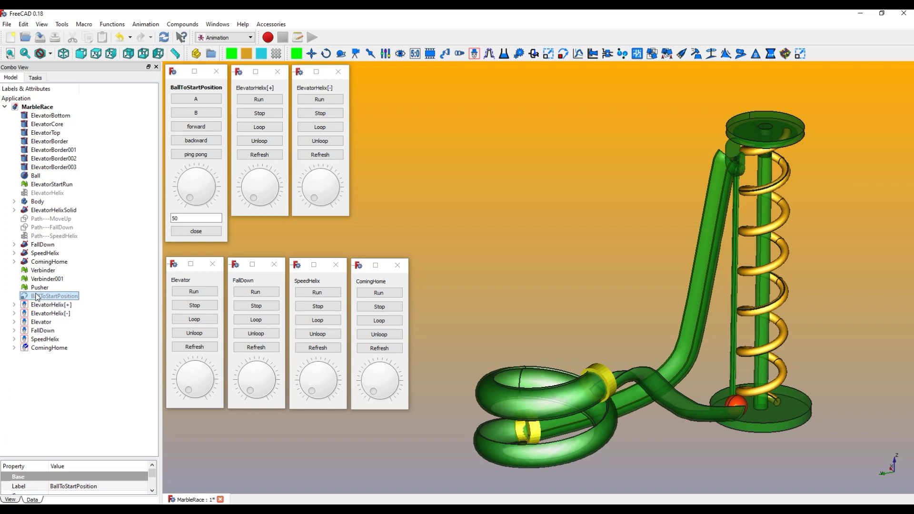
Put the ball at start point A, hide BallToStartPosition, and turn the elevator helix both ways.
click(195, 101)
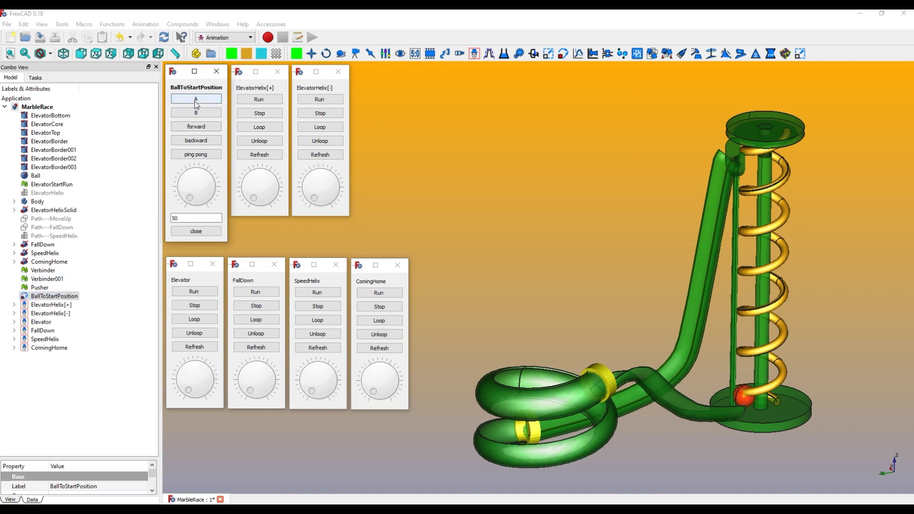
click(50, 297)
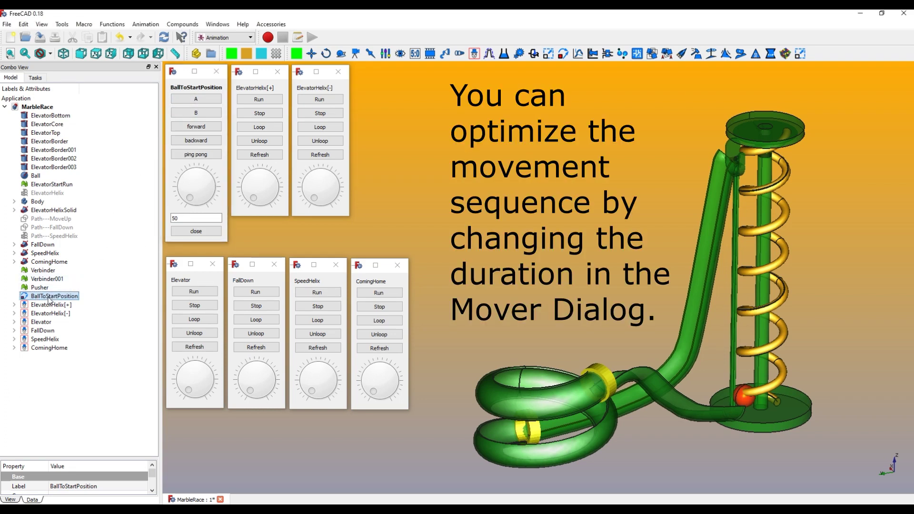
key(space)
click(325, 100)
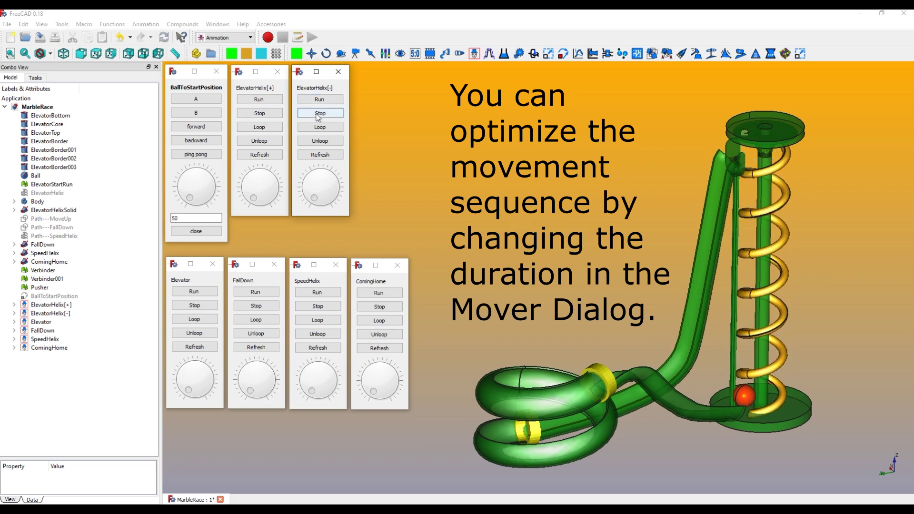
click(266, 101)
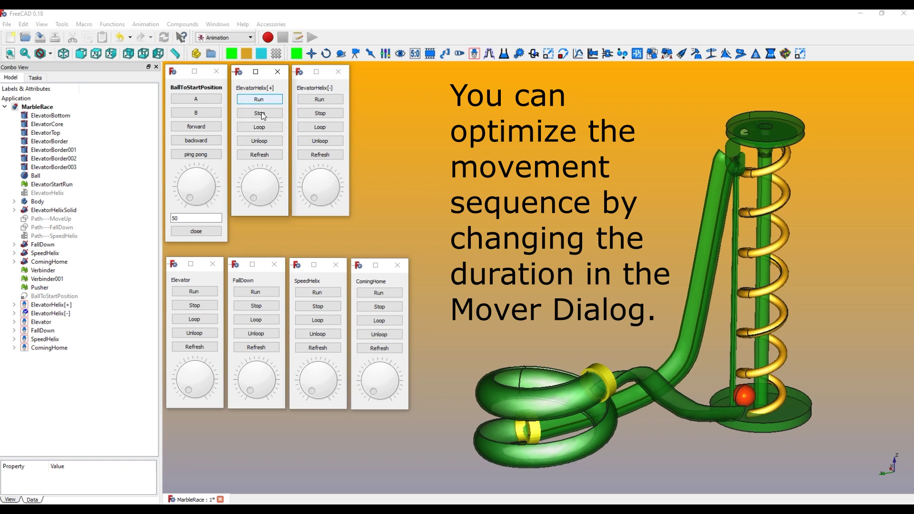